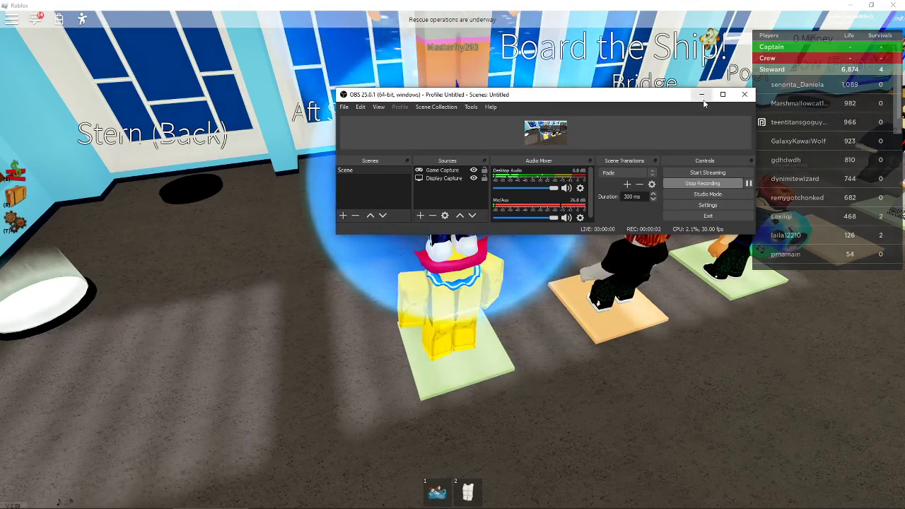
pyautogui.scroll(5, 453, 269)
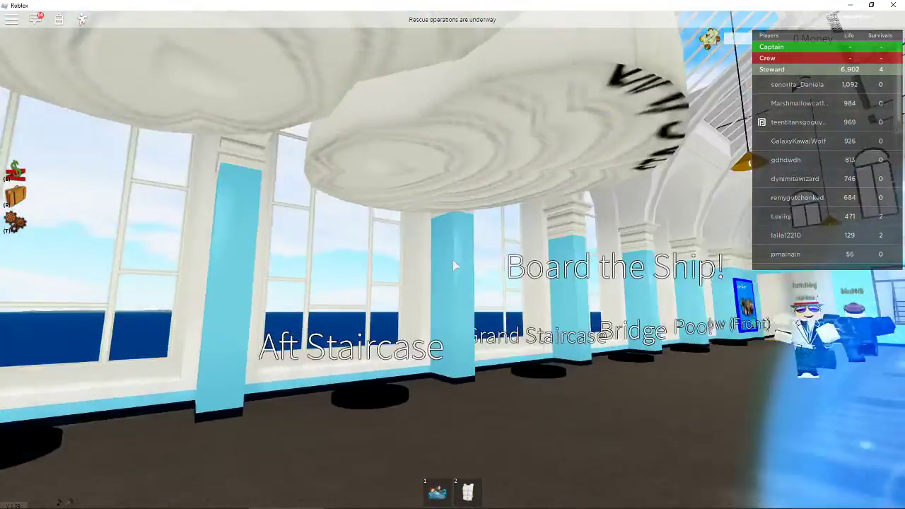
# Step: Look around the ship lobby in first person
pyautogui.moveTo(453, 265)
pyautogui.mouseDown()
pyautogui.moveTo(387, 348)
pyautogui.moveTo(481, 348)
pyautogui.moveTo(456, 268)
pyautogui.mouseUp()
pyautogui.scroll(-4, 452, 265)
# Step: Close the friend invite list, visit the ocean window, then walk through the doorway
pyautogui.press('w')
pyautogui.press('w')
pyautogui.press('w')
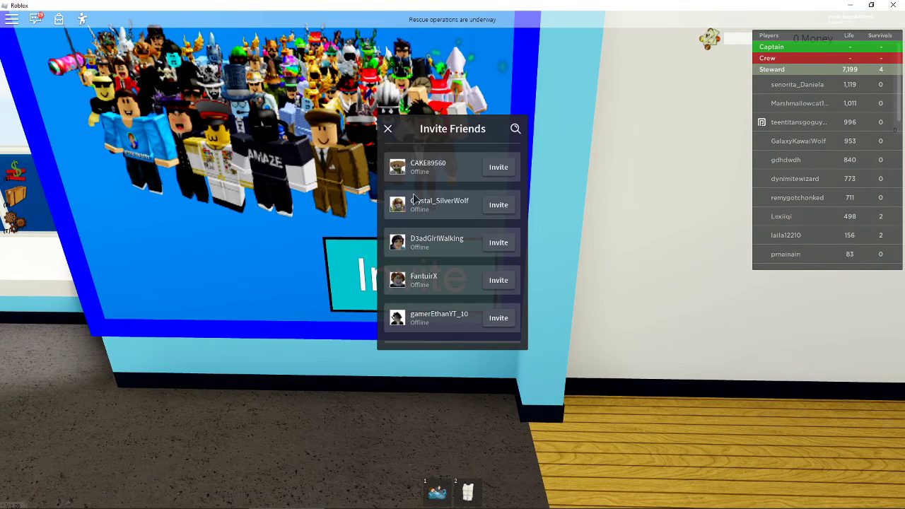
pyautogui.click(388, 128)
pyautogui.moveTo(455, 264); pyautogui.dragTo(455, 266)
pyautogui.press('w')
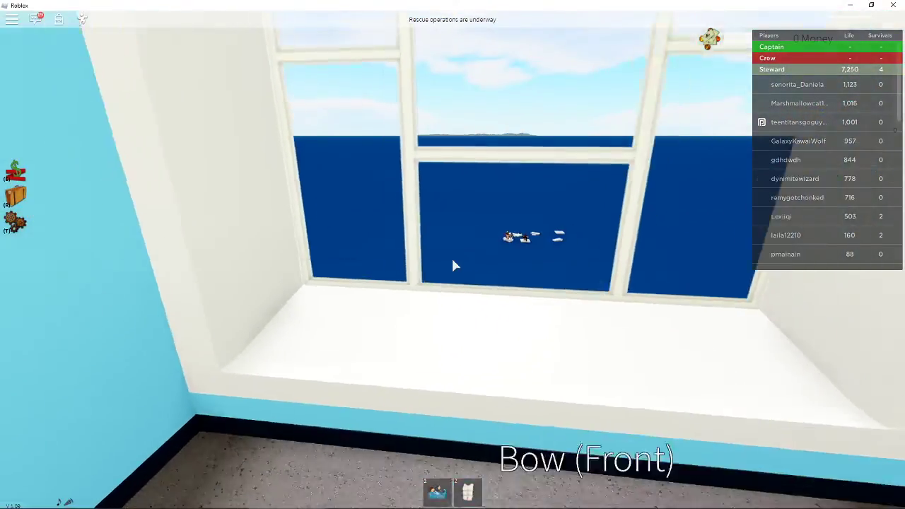
pyautogui.scroll(-3, 454, 266)
pyautogui.rightClick(455, 266)
pyautogui.press('s')
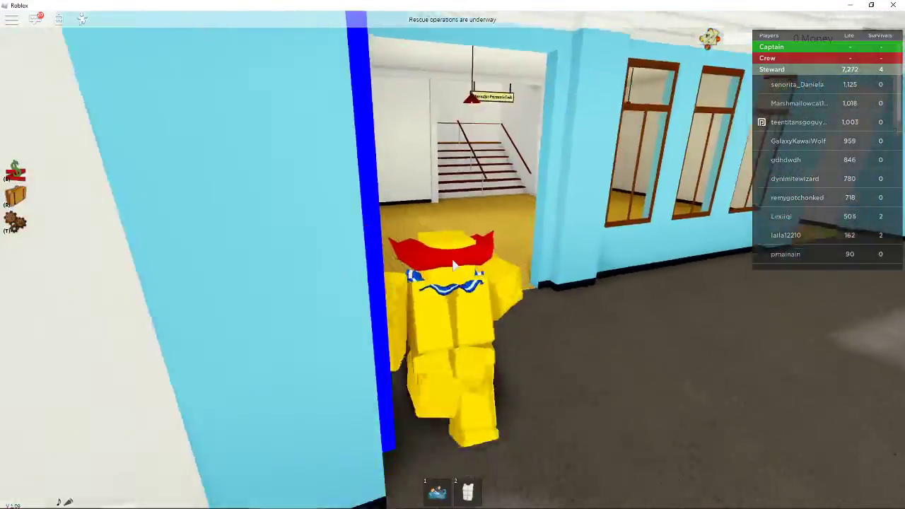
pyautogui.press('w')
pyautogui.scroll(5, 454, 265)
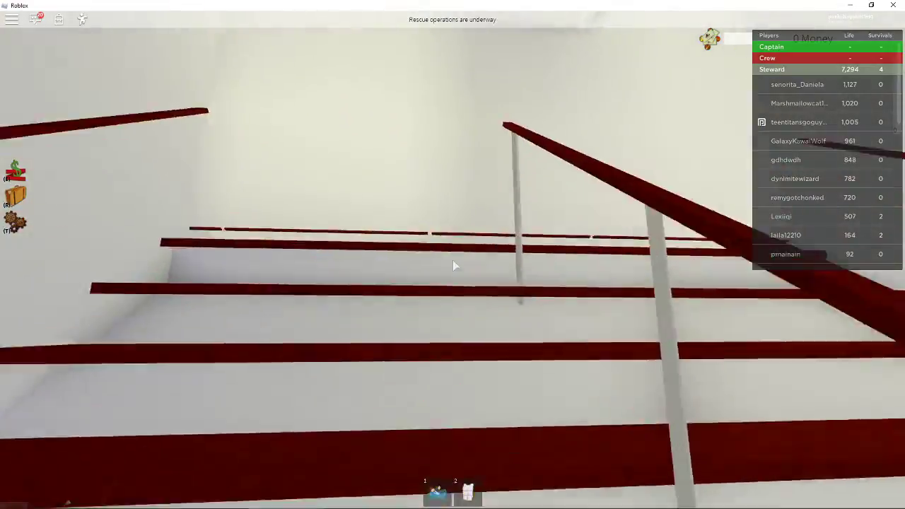
# Step: Climb the staircase onto the promenade deck and face the ocean railing
pyautogui.press('w')
pyautogui.moveTo(453, 265); pyautogui.dragTo(454, 265)
pyautogui.press('w')
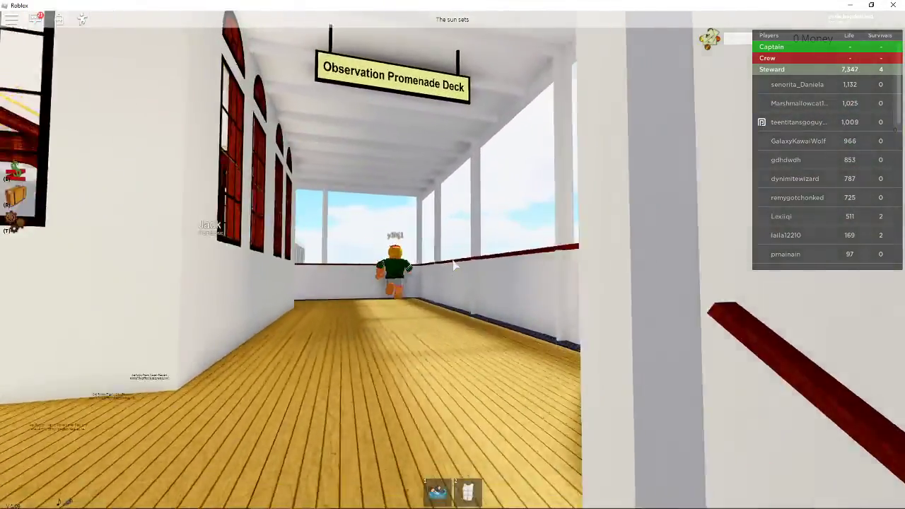
pyautogui.press('w')
pyautogui.moveTo(454, 265); pyautogui.dragTo(454, 265)
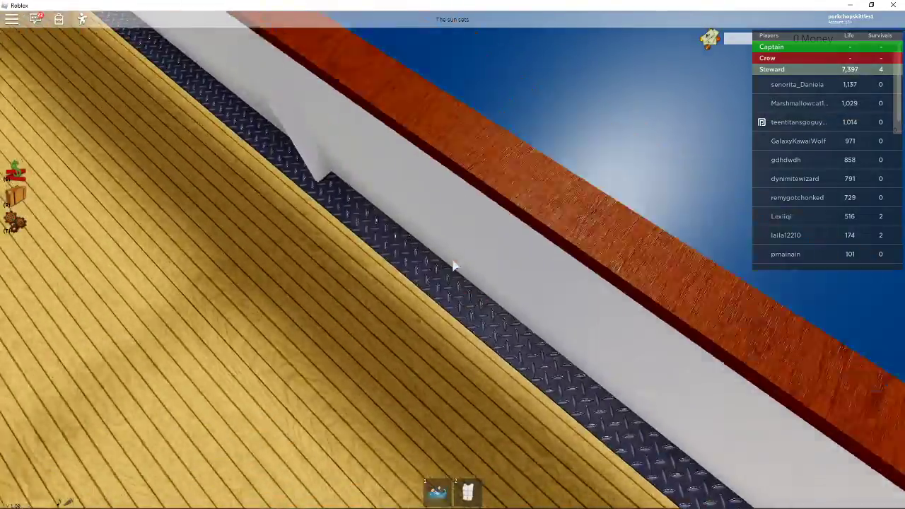
pyautogui.scroll(-5, 454, 265)
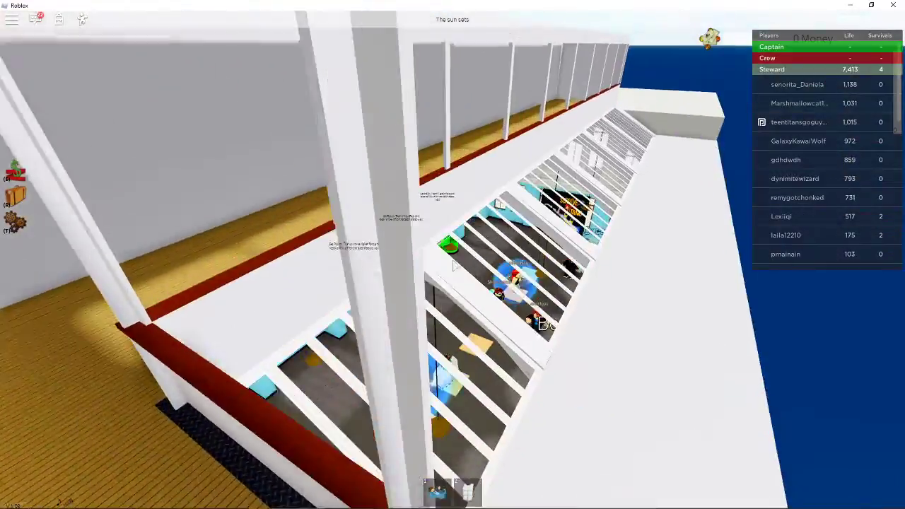
pyautogui.scroll(5, 455, 265)
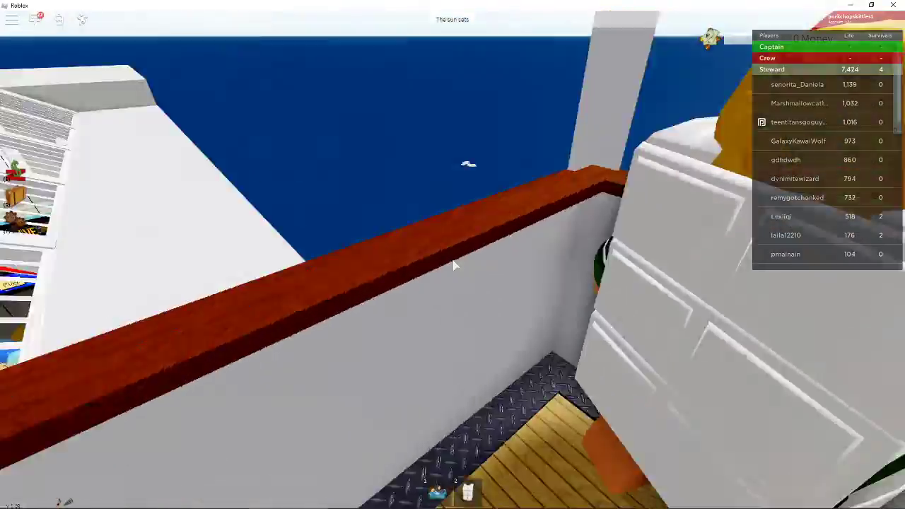
# Step: Look along the sunset deck and walk forward toward the wall
pyautogui.moveTo(454, 265); pyautogui.dragTo(454, 265)
pyautogui.scroll(-3, 454, 265)
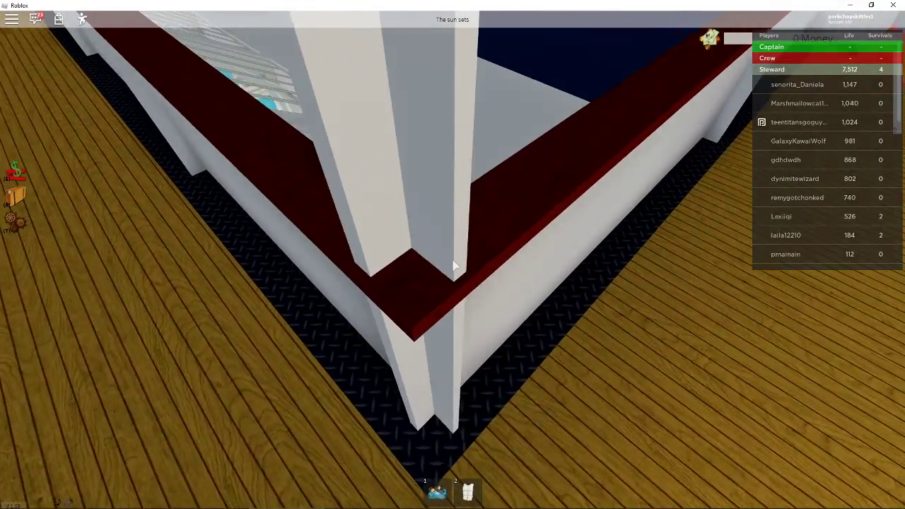
pyautogui.moveTo(454, 265); pyautogui.dragTo(454, 265)
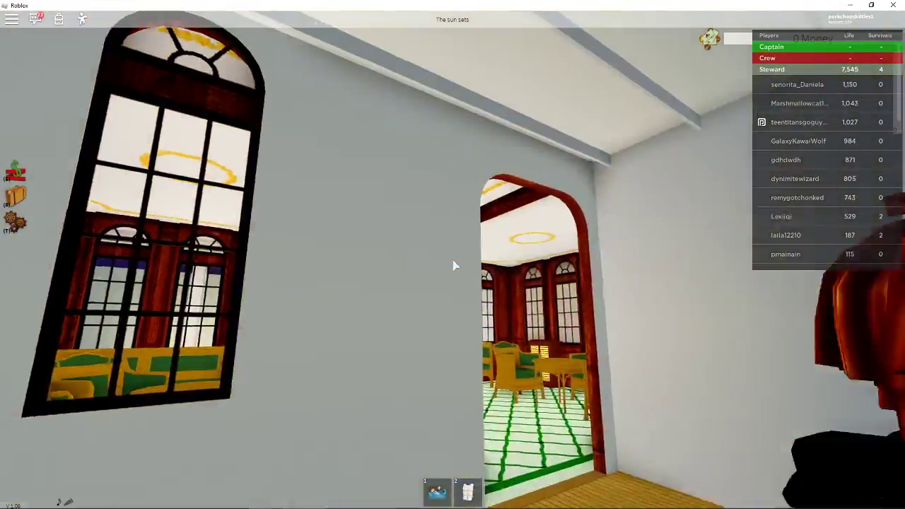
pyautogui.moveTo(454, 265); pyautogui.dragTo(455, 265)
pyautogui.press('w')
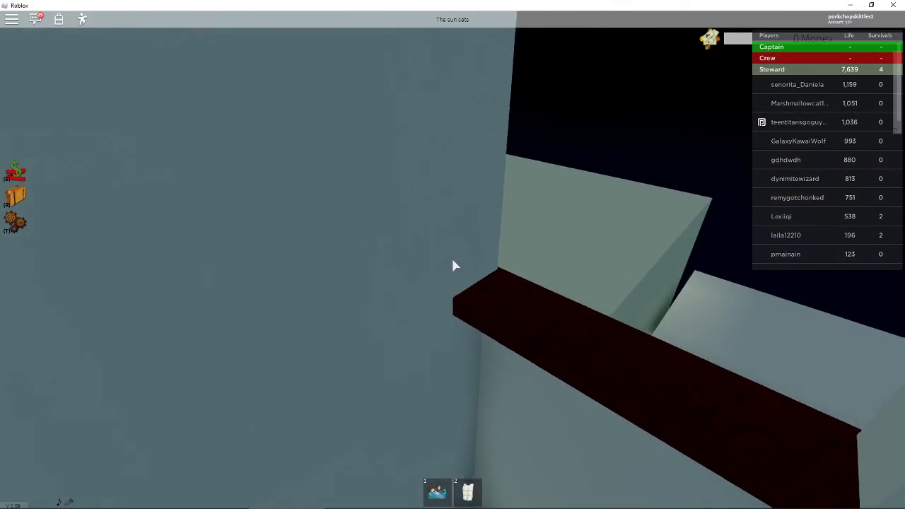
pyautogui.moveTo(454, 265); pyautogui.dragTo(455, 265)
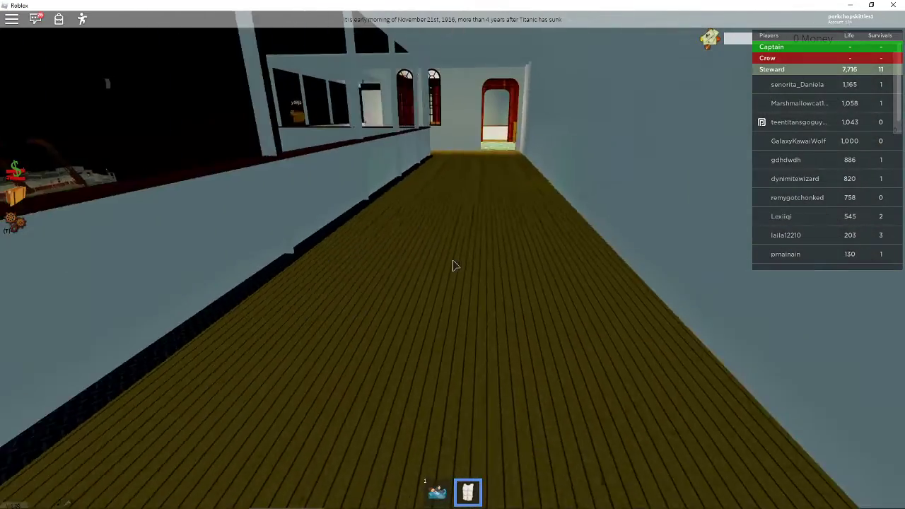
# Step: Walk through the green-tiled room, down the stairs and across the lobby
pyautogui.press('w')
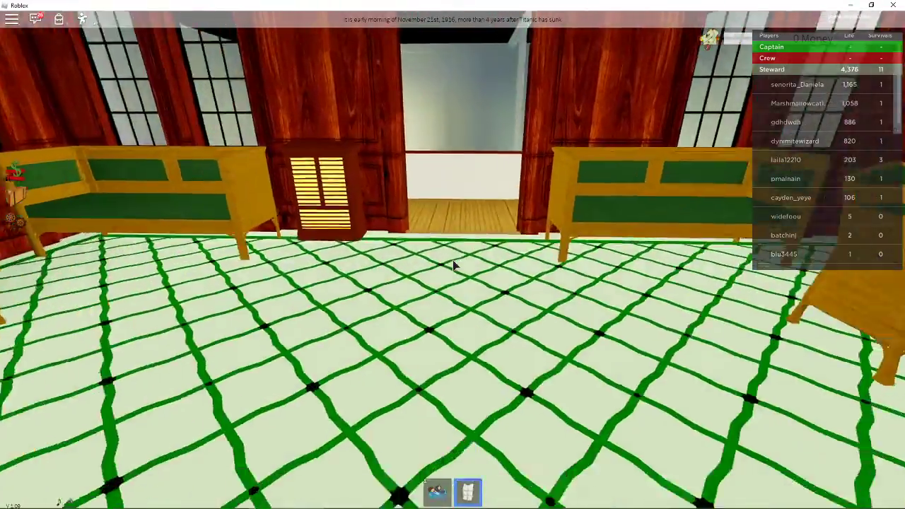
pyautogui.press('w')
pyautogui.moveTo(455, 265); pyautogui.dragTo(455, 265)
pyautogui.press('w')
pyautogui.press('w')
pyautogui.press('w')
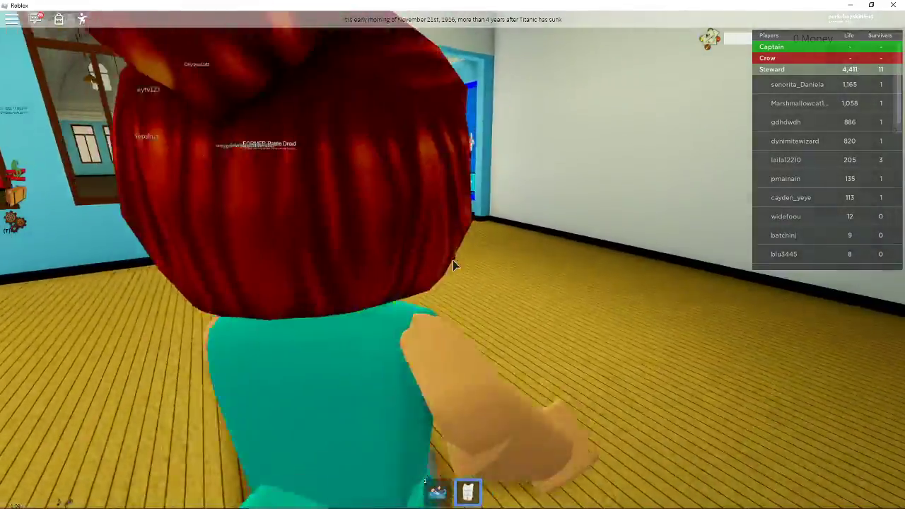
pyautogui.scroll(3, 454, 265)
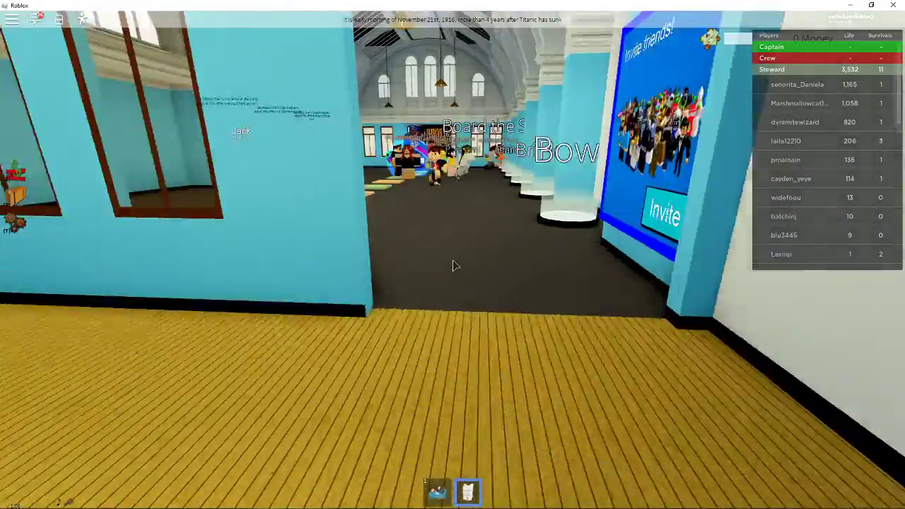
pyautogui.press('w')
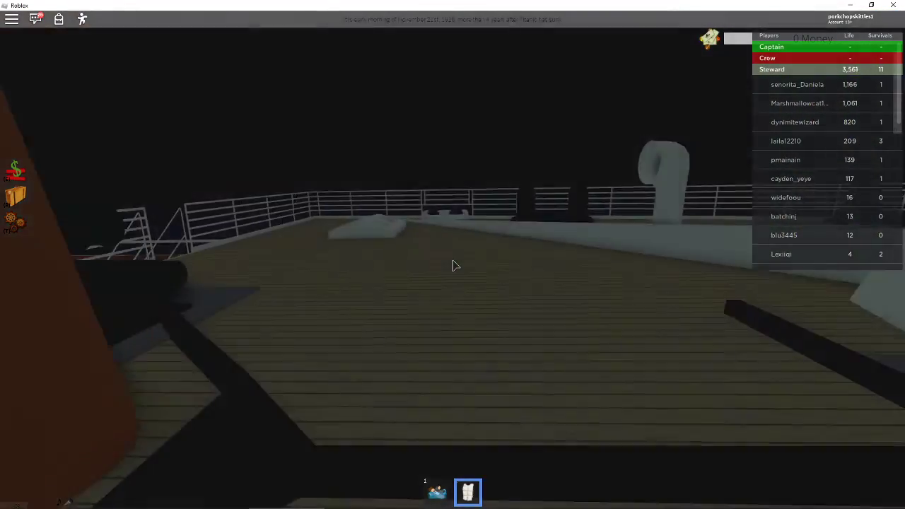
# Step: Cross the bow deck and walk the F Deck corridor past another player
pyautogui.moveTo(453, 265); pyautogui.dragTo(454, 265)
pyautogui.press('w')
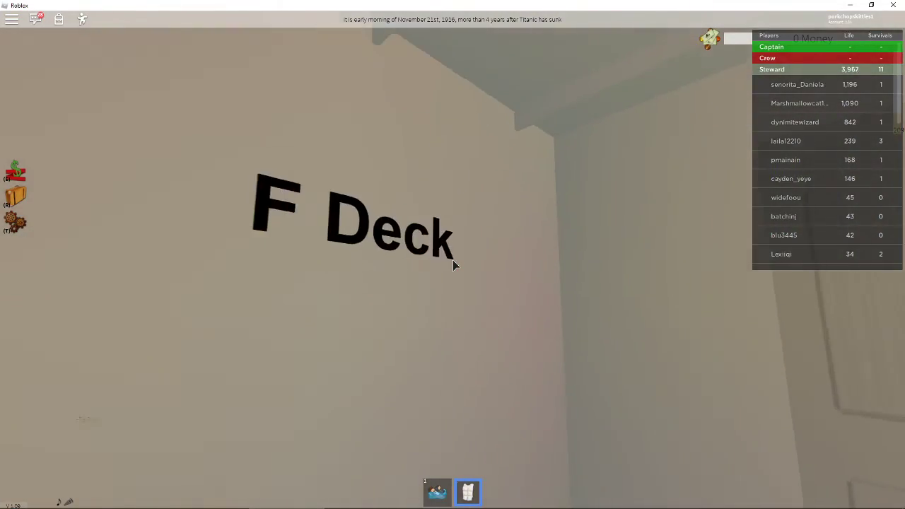
pyautogui.press('w')
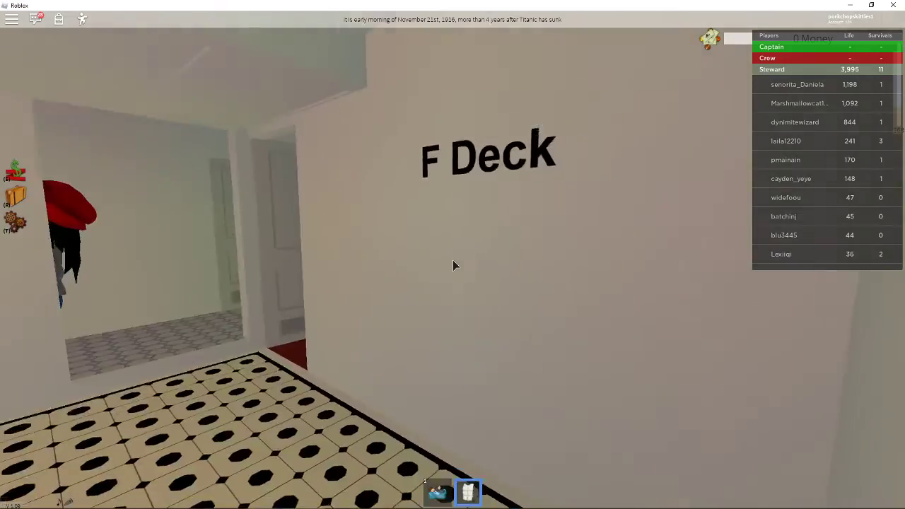
pyautogui.press('w')
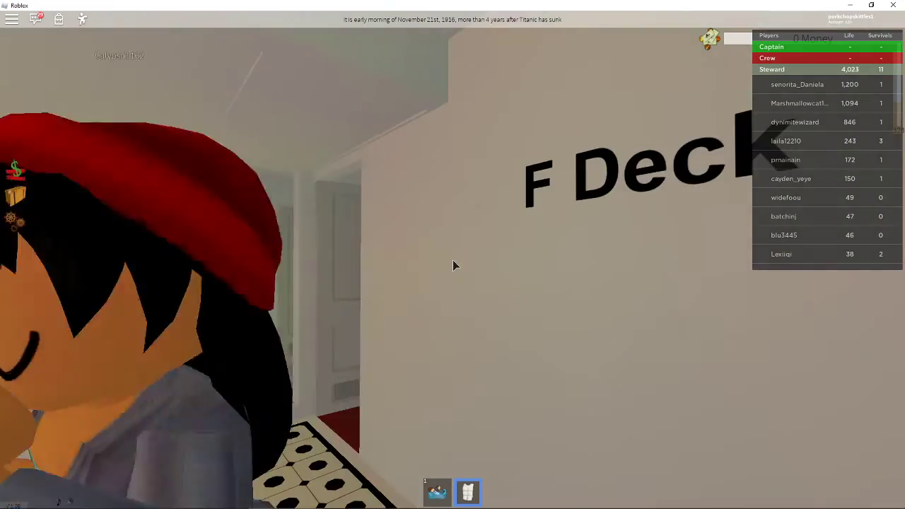
pyautogui.press('w')
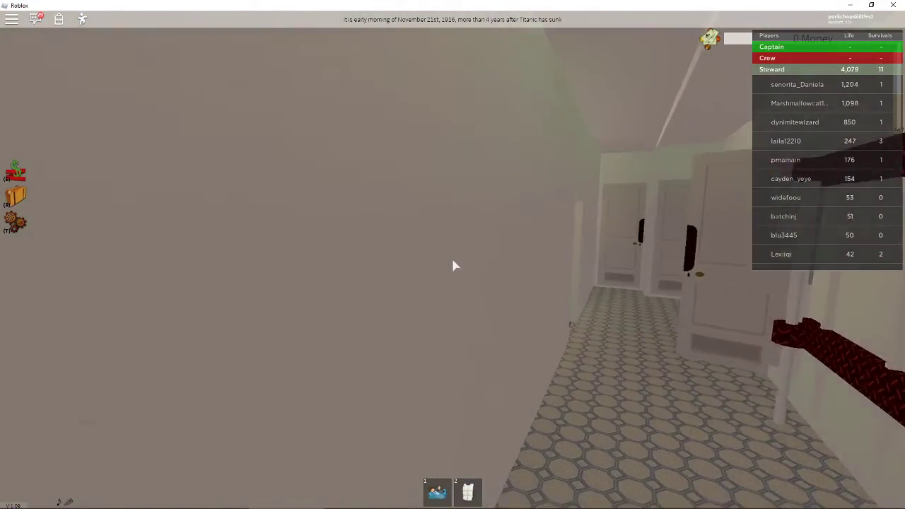
# Step: Wade into the F Deck pool and orbit the camera until the collision
pyautogui.press('w')
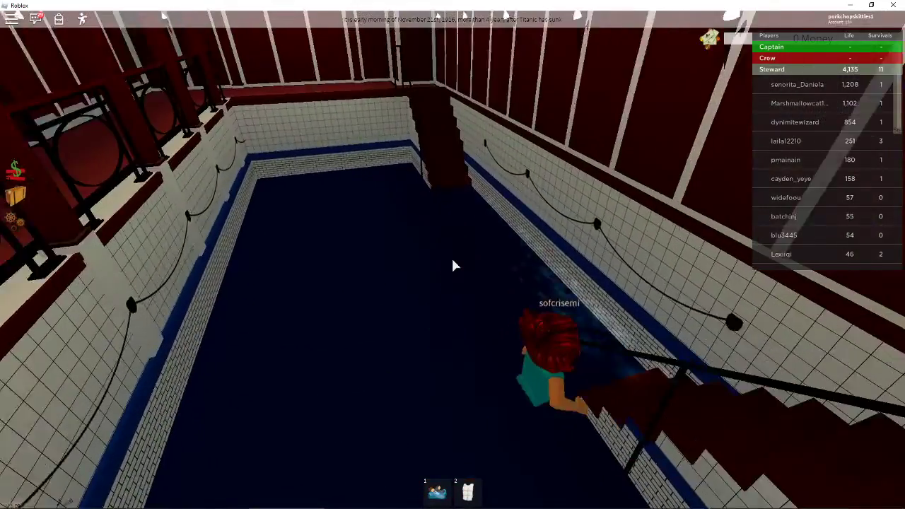
pyautogui.scroll(5, 454, 266)
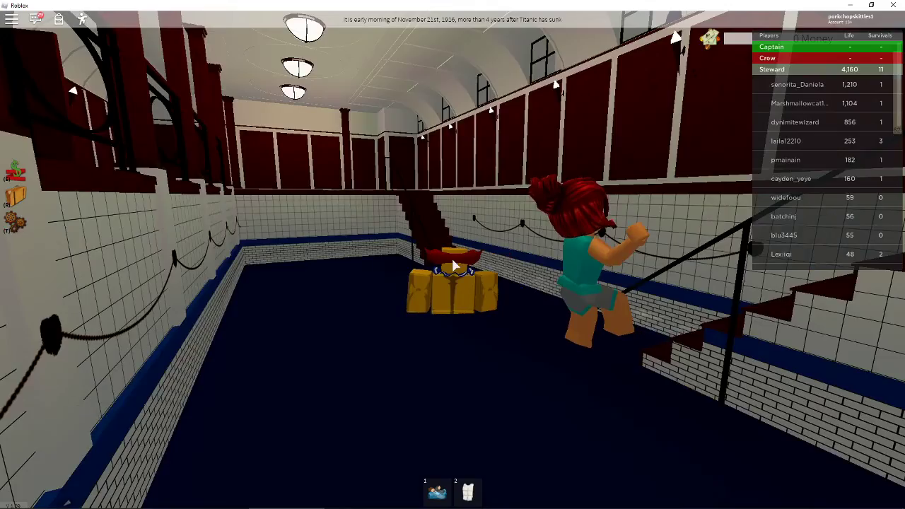
pyautogui.scroll(3, 454, 265)
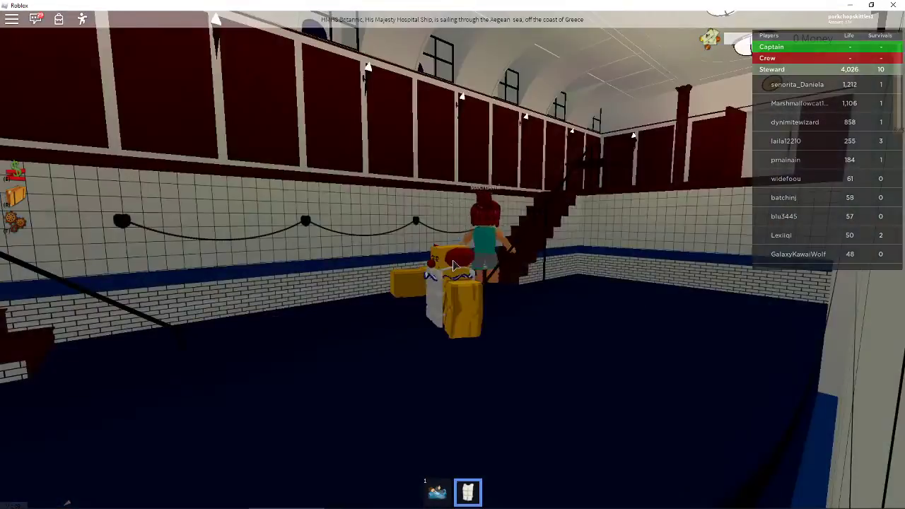
pyautogui.moveTo(454, 265); pyautogui.dragTo(454, 265)
pyautogui.scroll(3, 454, 265)
pyautogui.scroll(-5, 454, 266)
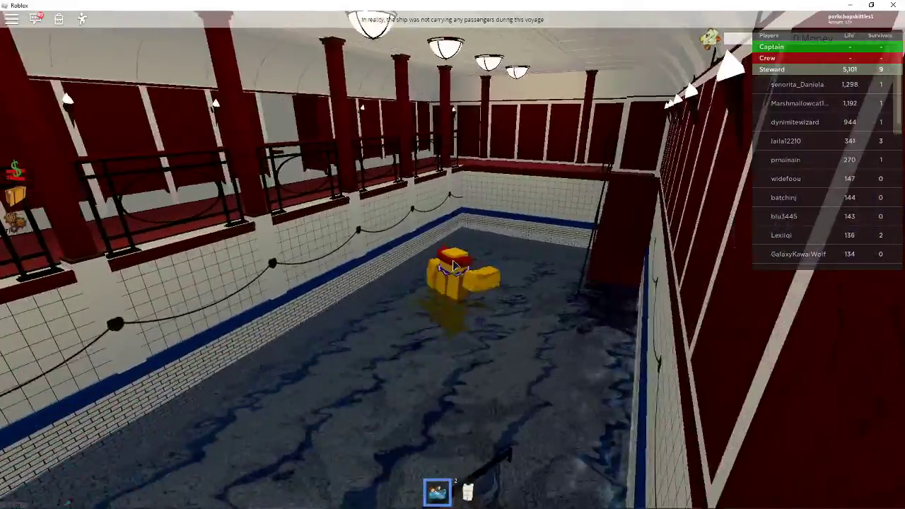
pyautogui.scroll(5, 454, 265)
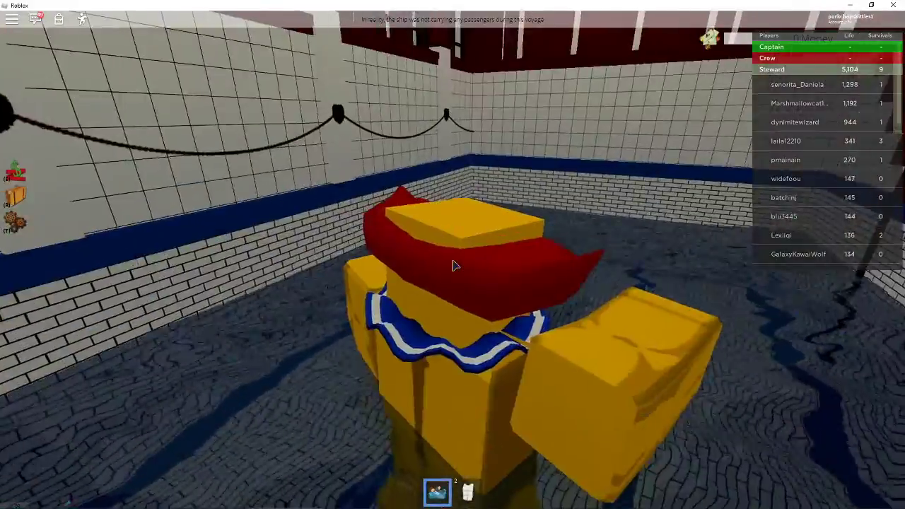
pyautogui.scroll(3, 454, 265)
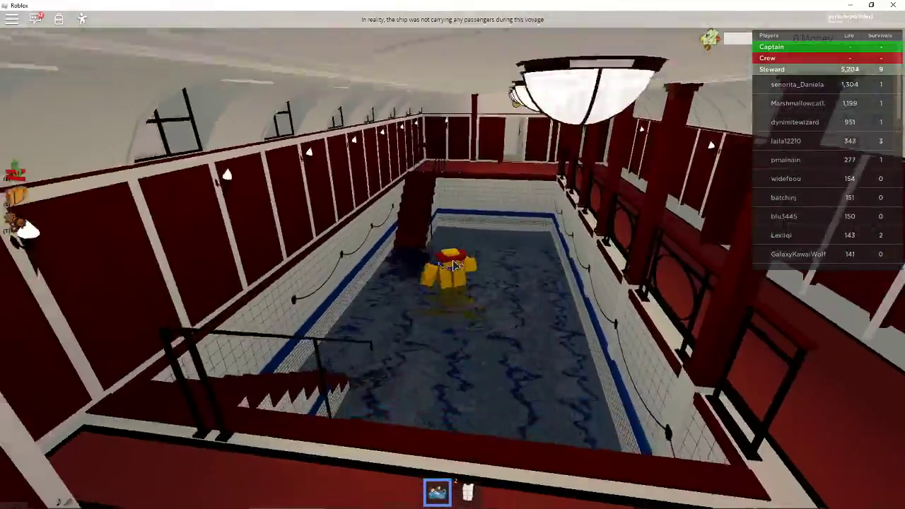
pyautogui.scroll(5, 453, 265)
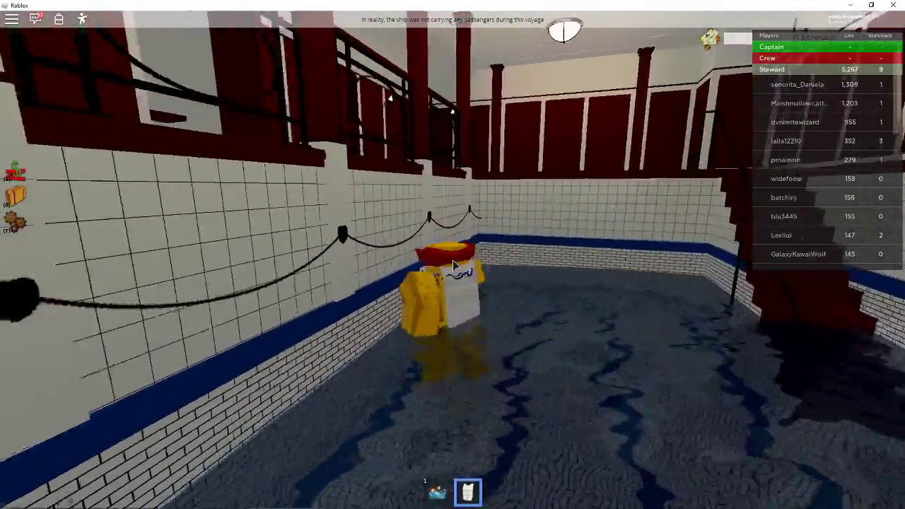
pyautogui.rightClick(454, 265)
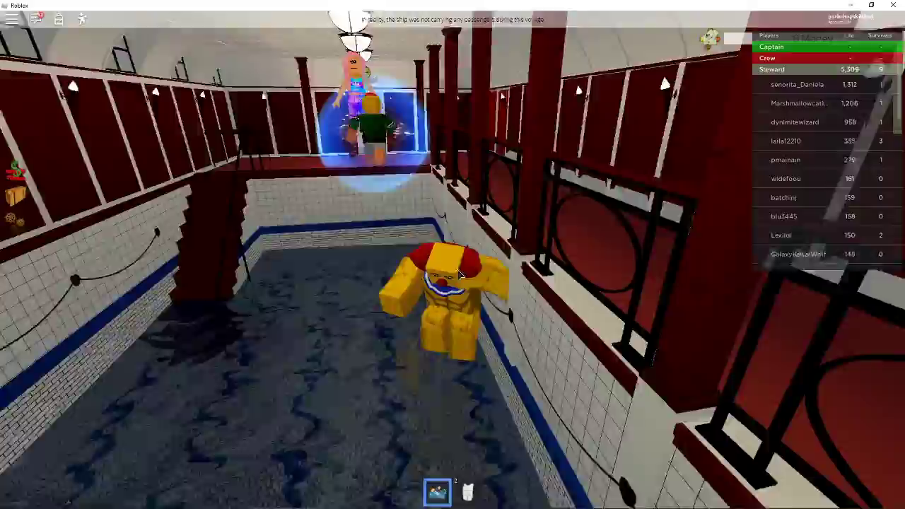
pyautogui.moveTo(454, 265); pyautogui.dragTo(454, 265)
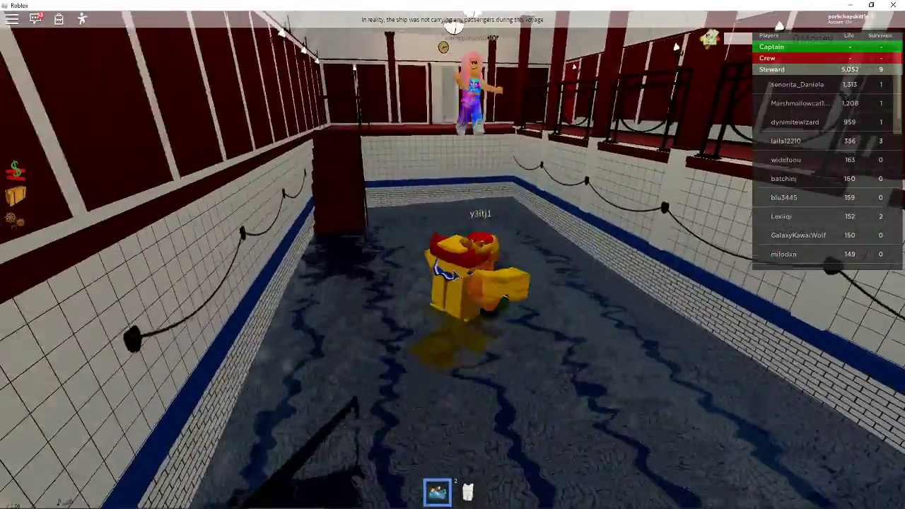
pyautogui.scroll(5, 453, 265)
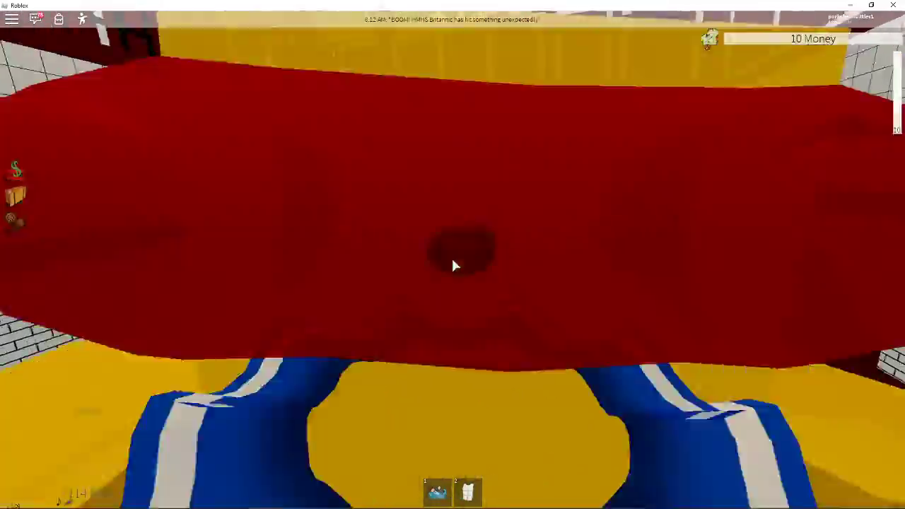
pyautogui.scroll(3, 454, 265)
pyautogui.scroll(-3, 454, 265)
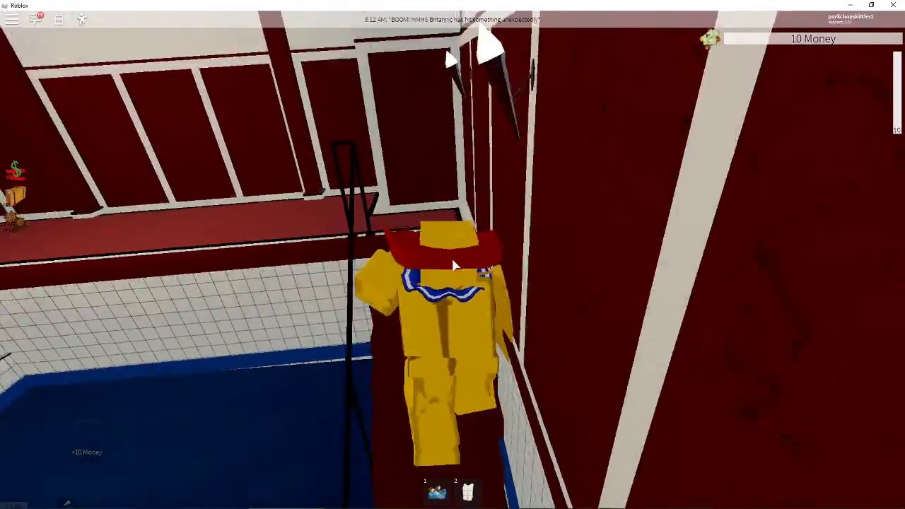
# Step: Equip the life vest and orbit the camera around the avatar in the pool
pyautogui.moveTo(454, 265); pyautogui.dragTo(453, 265)
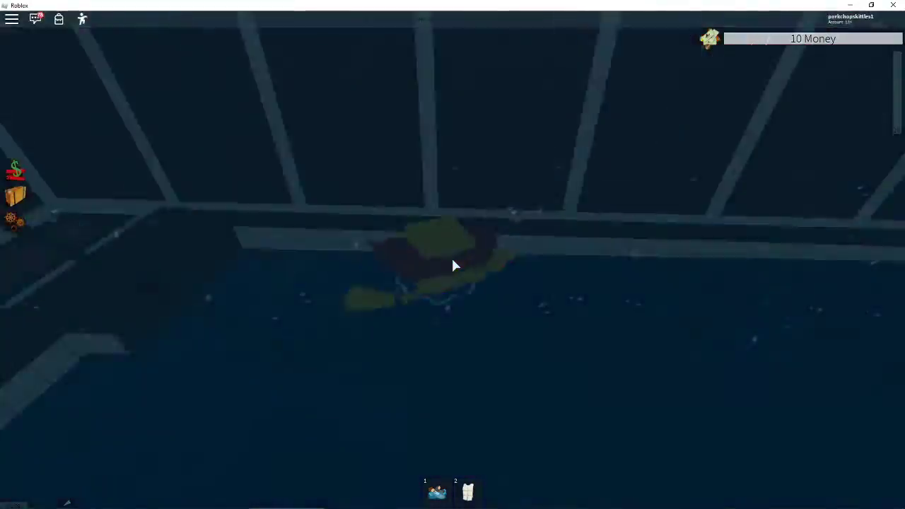
pyautogui.scroll(5, 454, 265)
pyautogui.press('2')
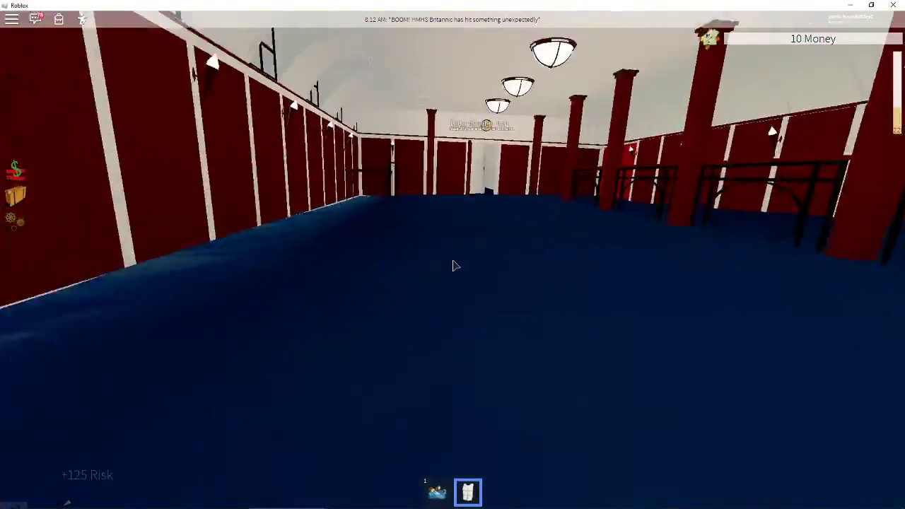
pyautogui.moveTo(453, 265); pyautogui.dragTo(454, 265)
pyautogui.scroll(-3, 453, 265)
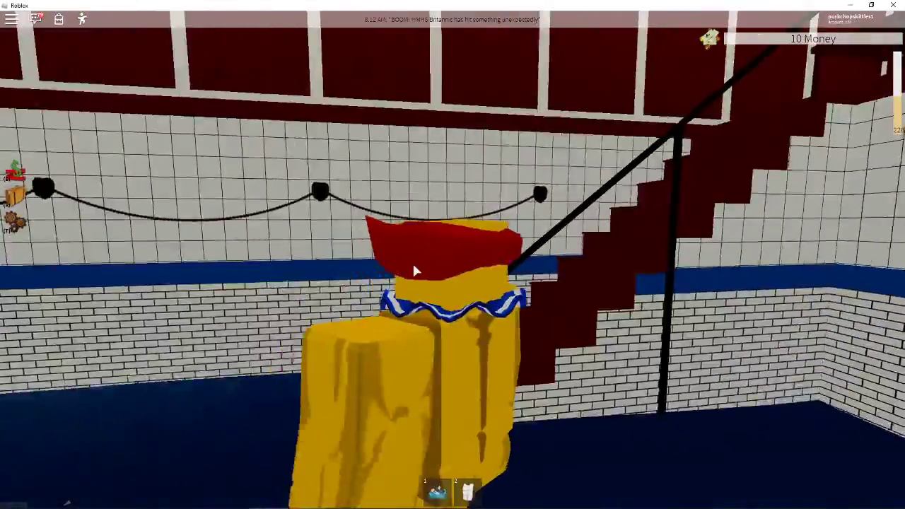
pyautogui.scroll(5, 453, 265)
pyautogui.scroll(-4, 454, 265)
pyautogui.moveTo(454, 265); pyautogui.dragTo(458, 276)
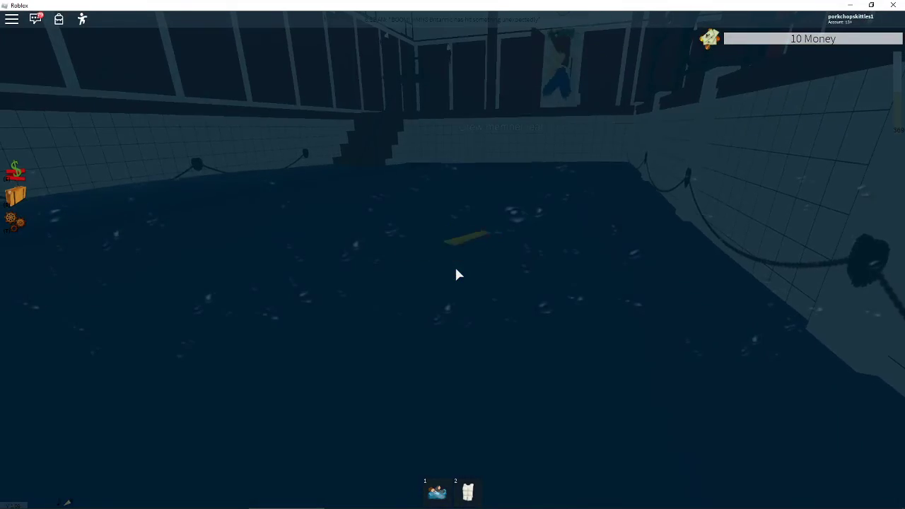
pyautogui.press('2')
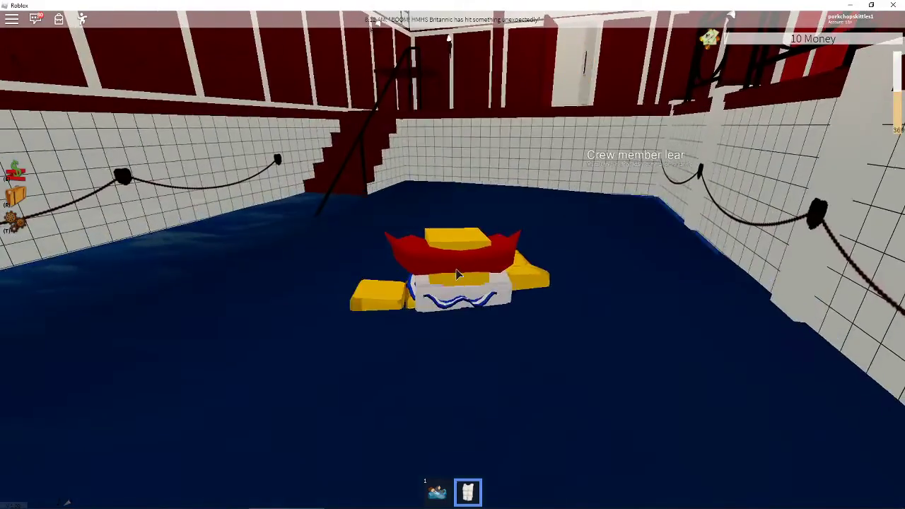
pyautogui.moveTo(458, 275); pyautogui.dragTo(458, 276)
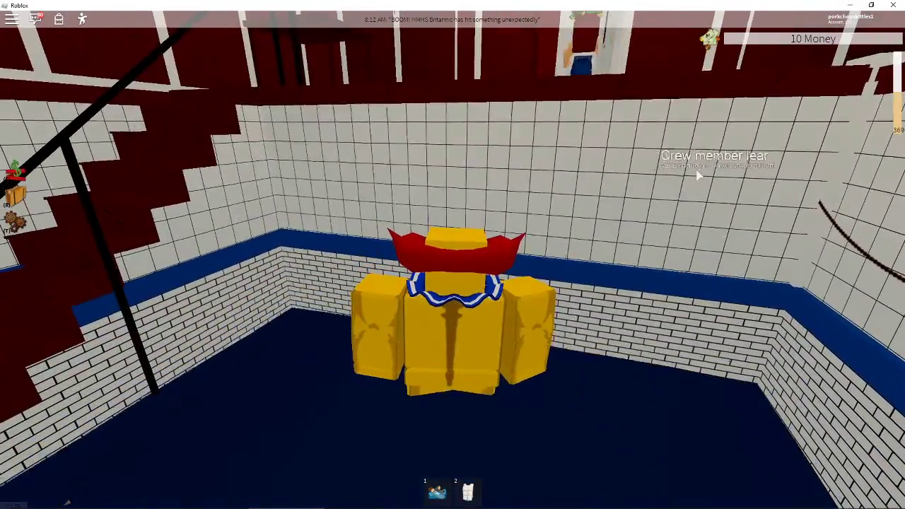
pyautogui.moveTo(699, 176); pyautogui.dragTo(698, 176)
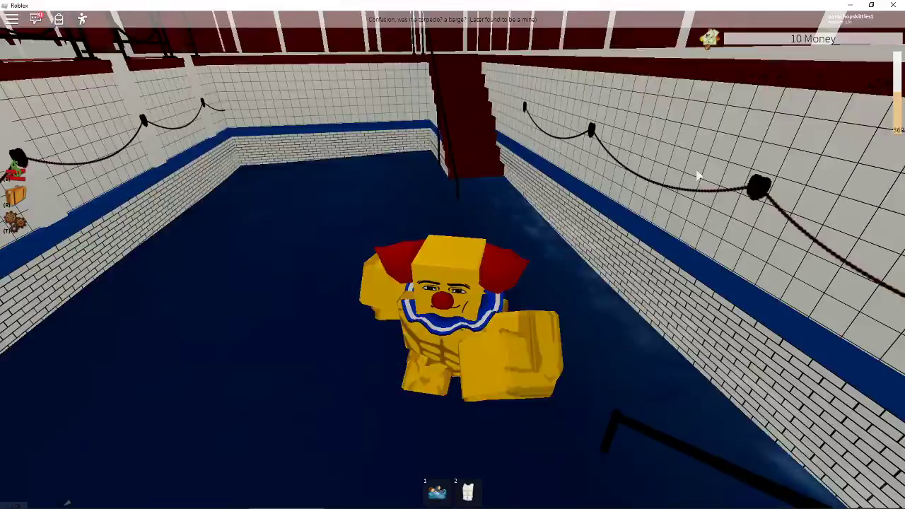
pyautogui.scroll(5, 454, 264)
pyautogui.scroll(-5, 455, 264)
# Step: Switch to the boat, back to the life vest, and head into the pool
pyautogui.press('1')
pyautogui.moveTo(454, 264); pyautogui.dragTo(458, 273)
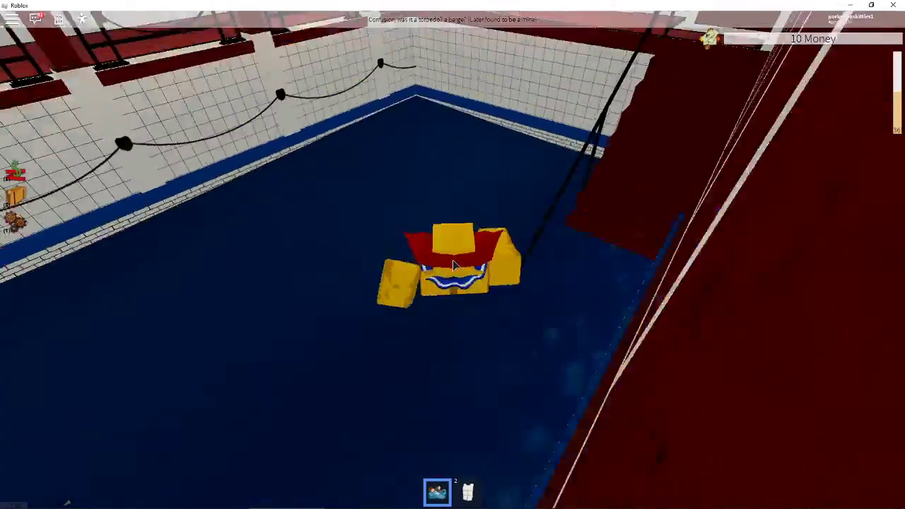
pyautogui.scroll(5, 455, 264)
pyautogui.press('2')
pyautogui.press('2')
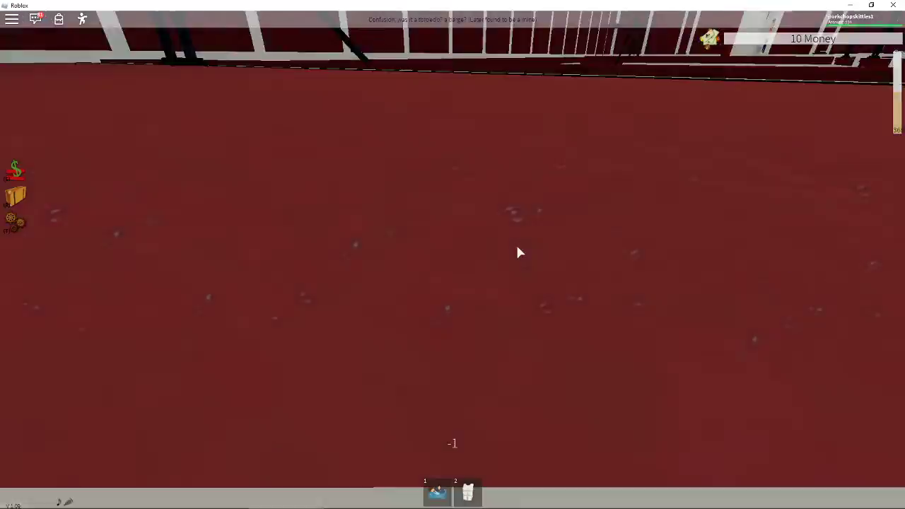
pyautogui.scroll(-5, 518, 251)
pyautogui.moveTo(518, 251); pyautogui.dragTo(515, 242)
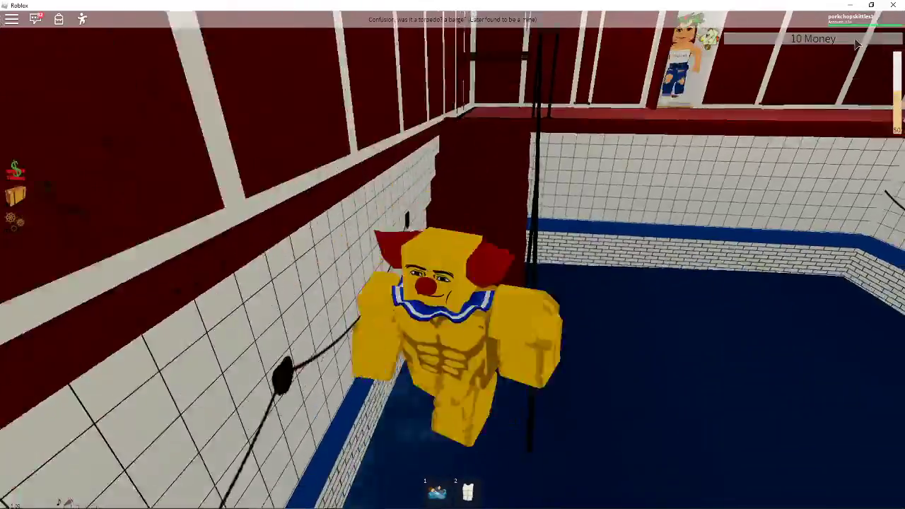
pyautogui.moveTo(857, 44); pyautogui.dragTo(709, 164)
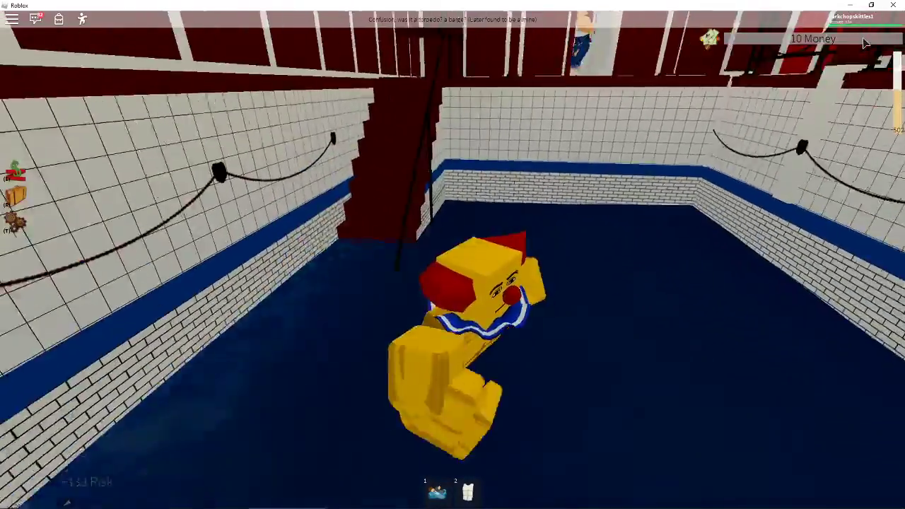
pyautogui.moveTo(677, 215); pyautogui.dragTo(454, 264)
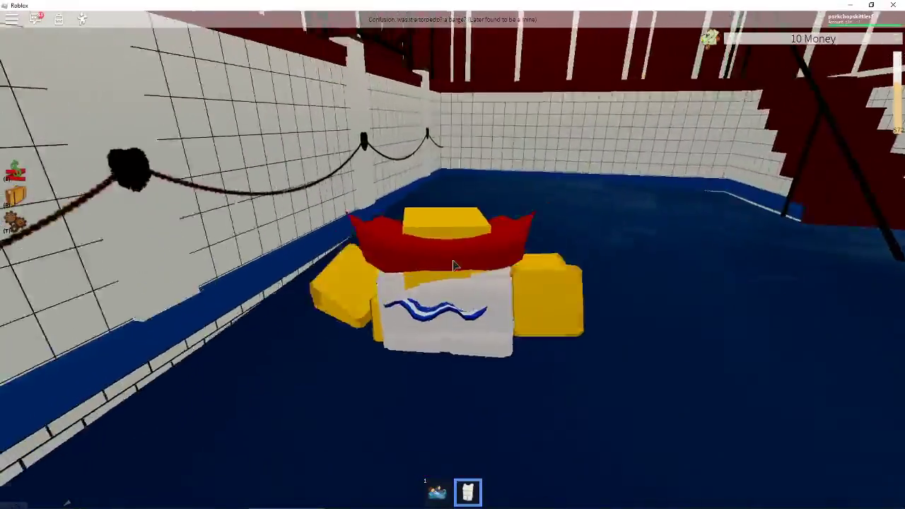
pyautogui.scroll(5, 503, 243)
pyautogui.scroll(-5, 504, 243)
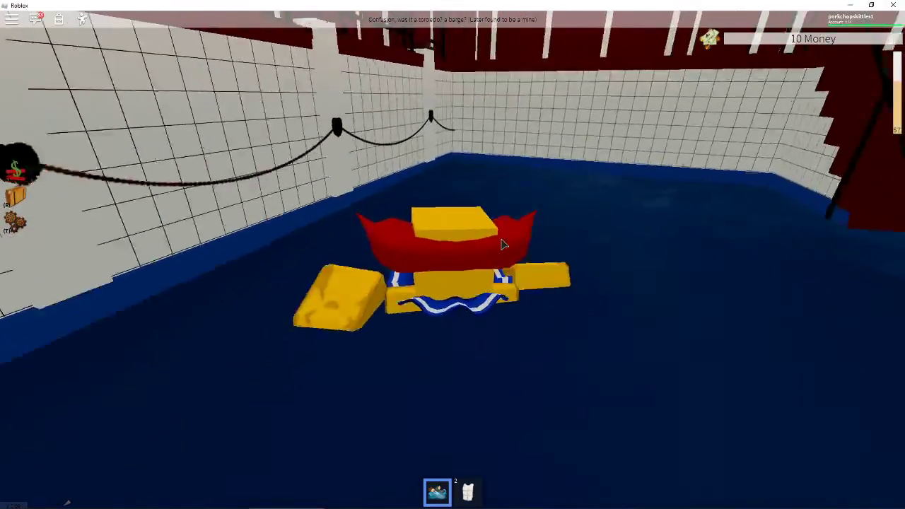
# Step: Swim across the pool while circling the camera around the floating avatar
pyautogui.moveTo(503, 243); pyautogui.dragTo(504, 243)
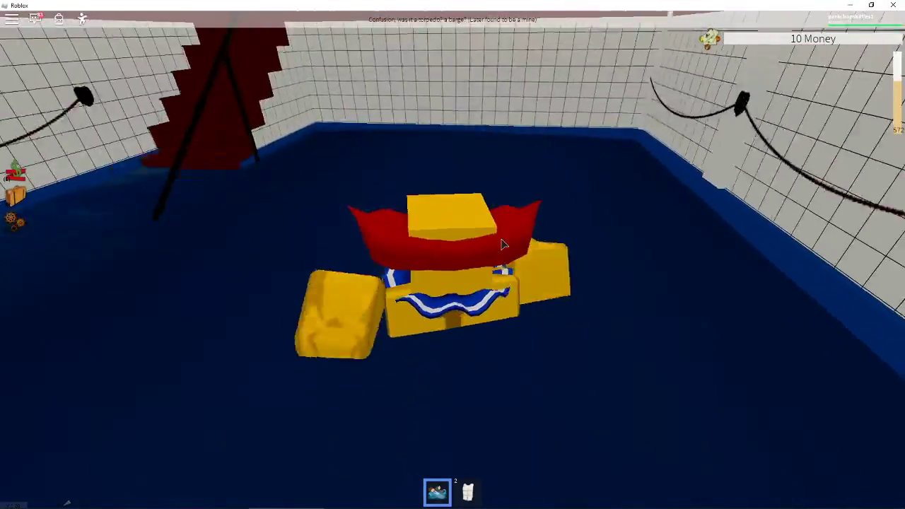
pyautogui.moveTo(503, 244); pyautogui.dragTo(503, 244)
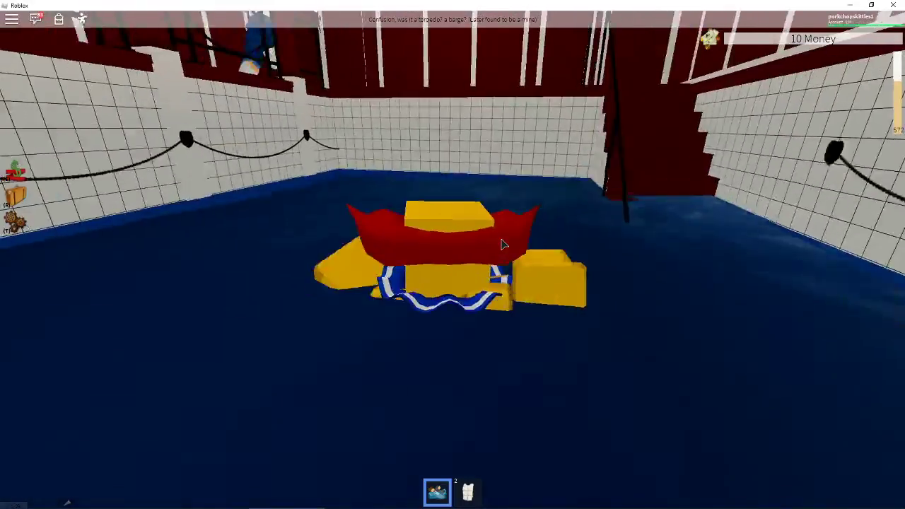
pyautogui.moveTo(502, 244); pyautogui.dragTo(502, 244)
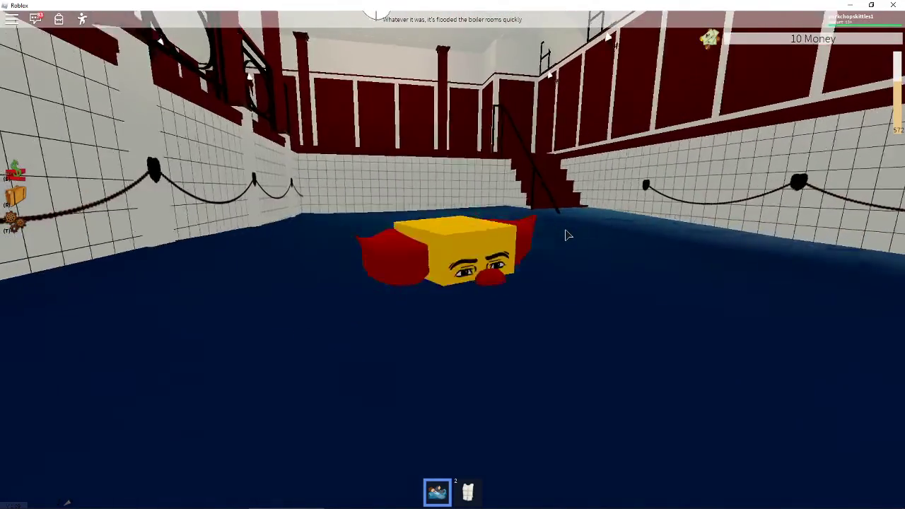
pyautogui.moveTo(568, 235); pyautogui.dragTo(567, 235)
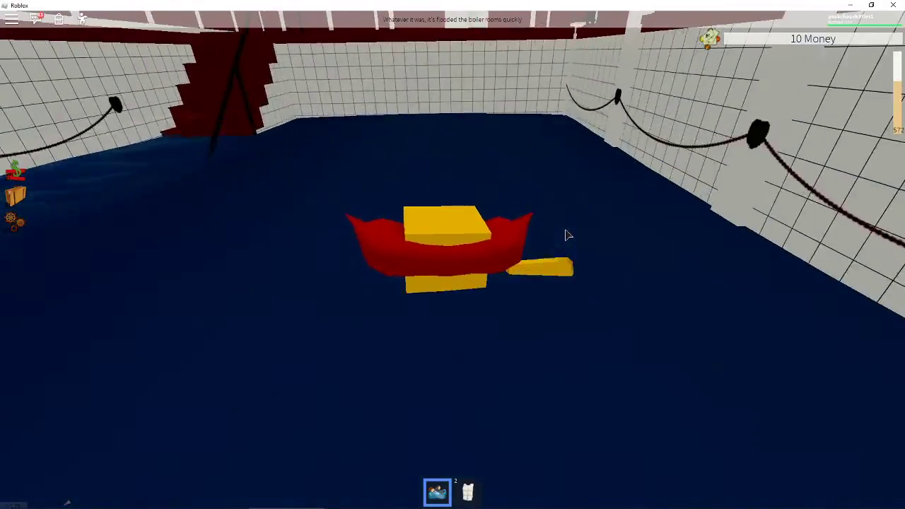
# Step: Re-equip the vest as water rises and move toward the hall, money reaching 40
pyautogui.press('2')
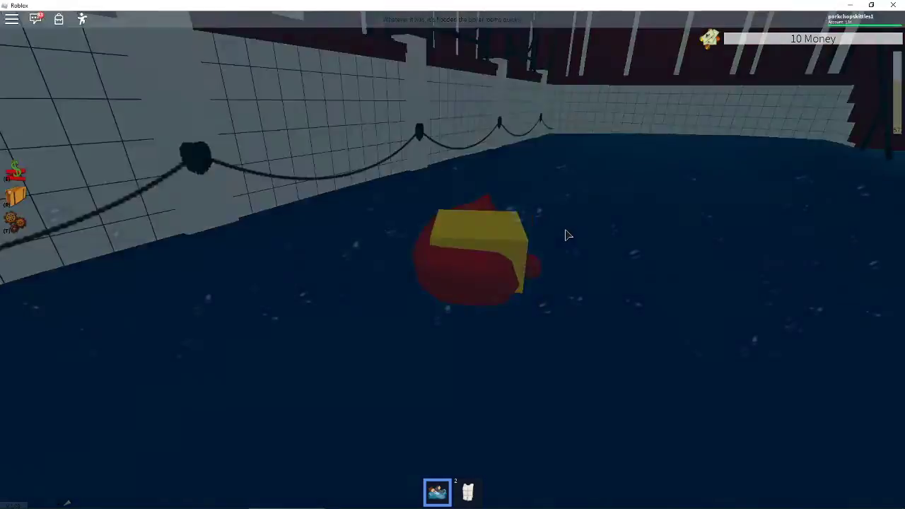
pyautogui.press('2')
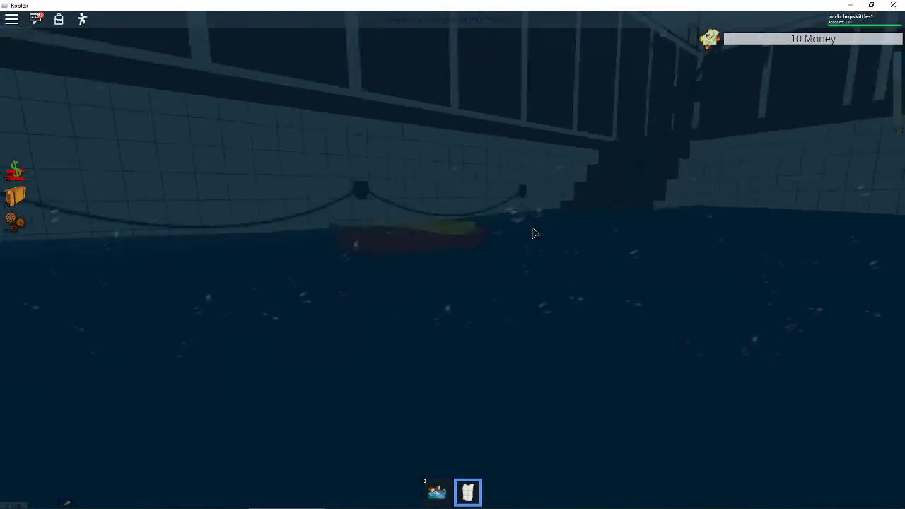
pyautogui.rightClick(534, 233)
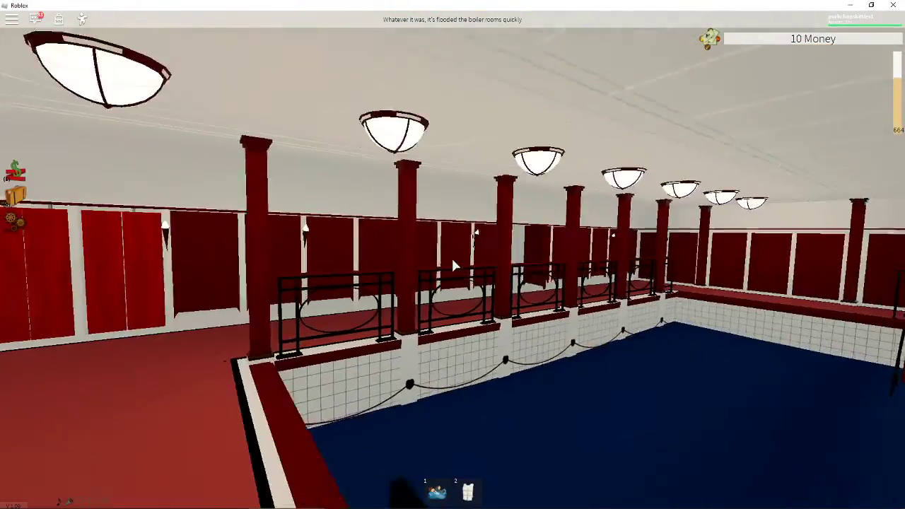
pyautogui.moveTo(456, 265); pyautogui.dragTo(456, 265)
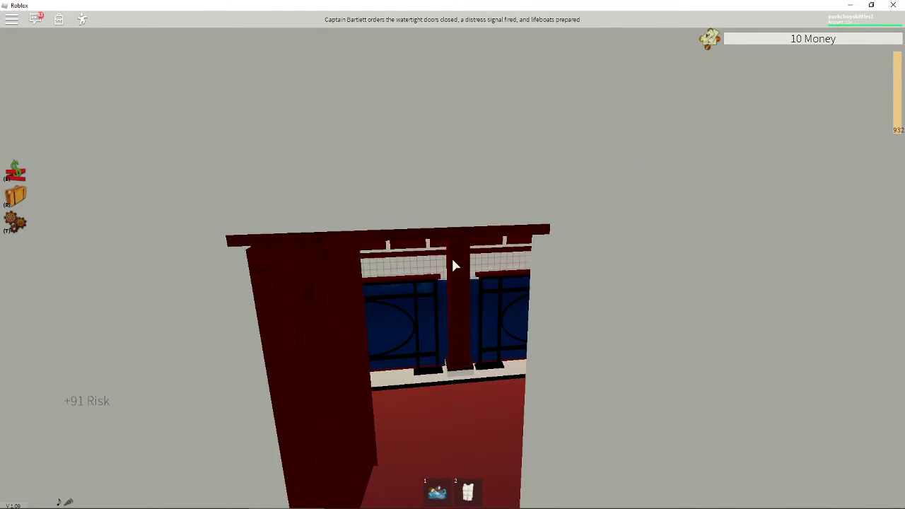
pyautogui.scroll(3, 456, 265)
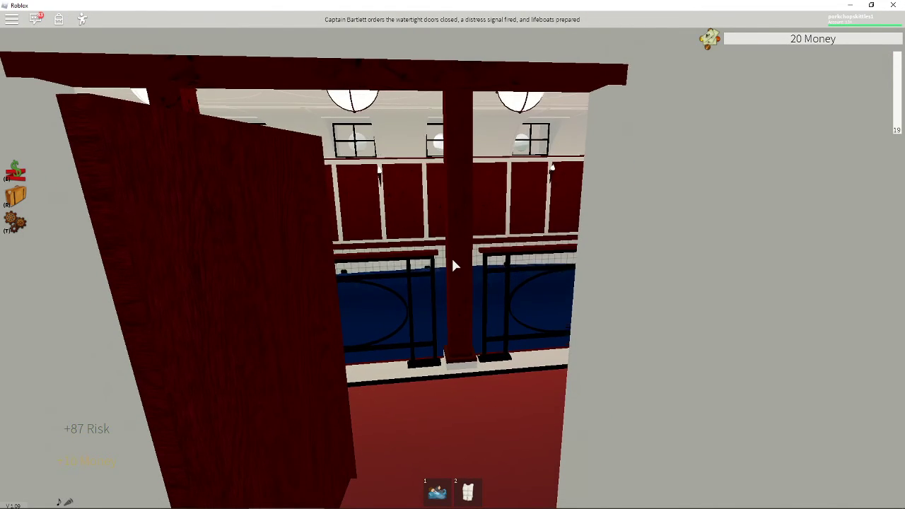
pyautogui.scroll(3, 456, 265)
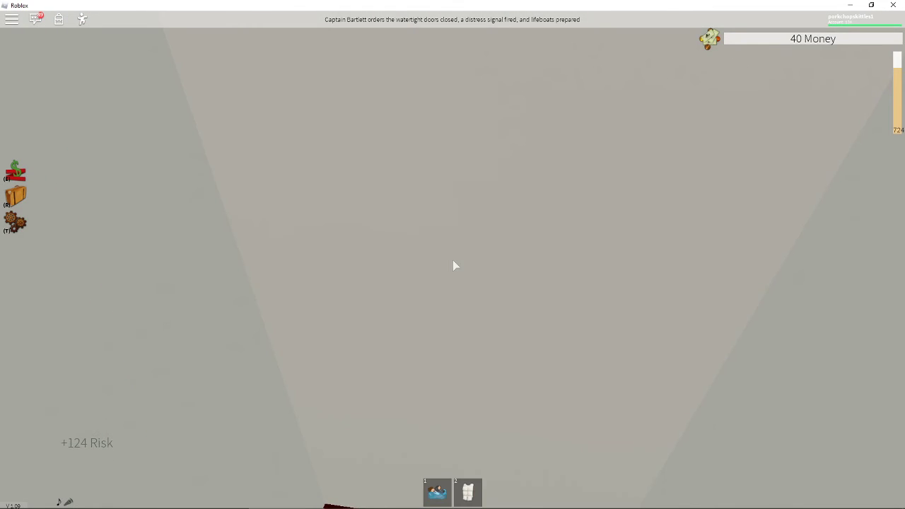
pyautogui.moveTo(454, 265); pyautogui.dragTo(455, 265)
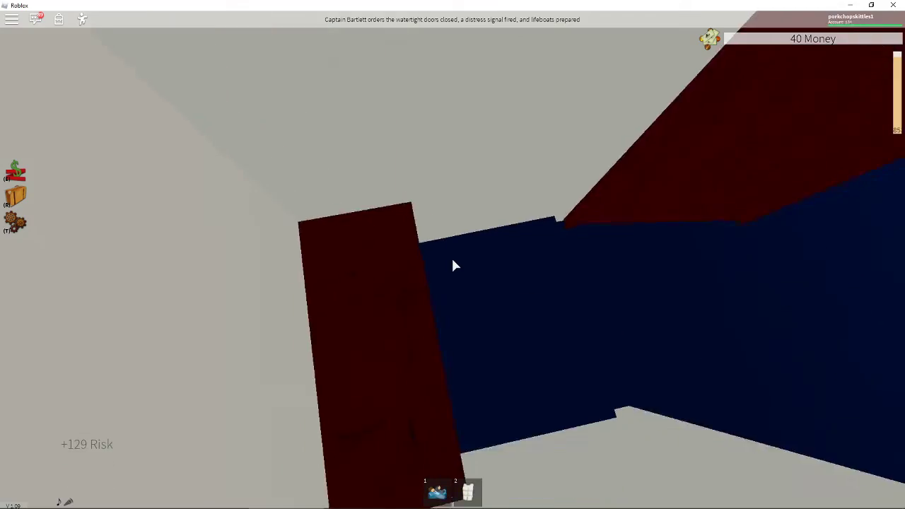
pyautogui.scroll(-3, 454, 265)
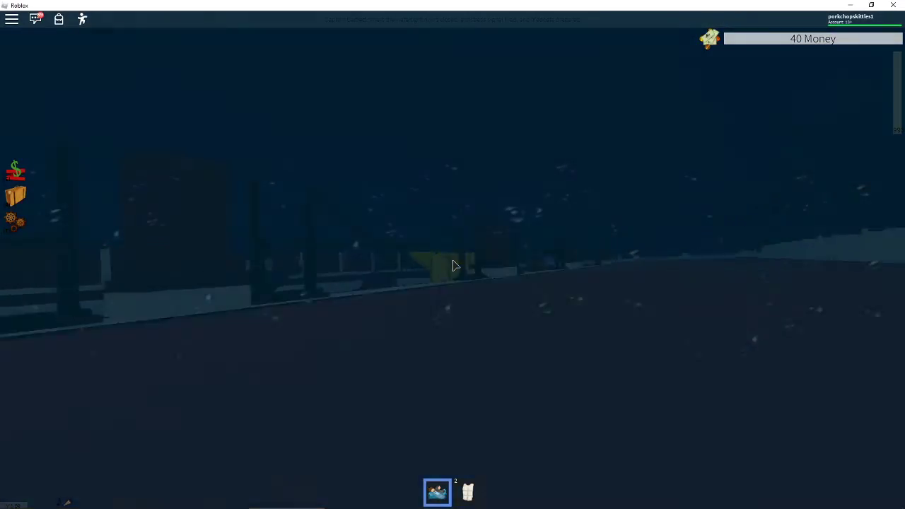
# Step: Deploy the boat and drift through flooded halls, re-equipping the vest underwater
pyautogui.moveTo(454, 265); pyautogui.dragTo(455, 265)
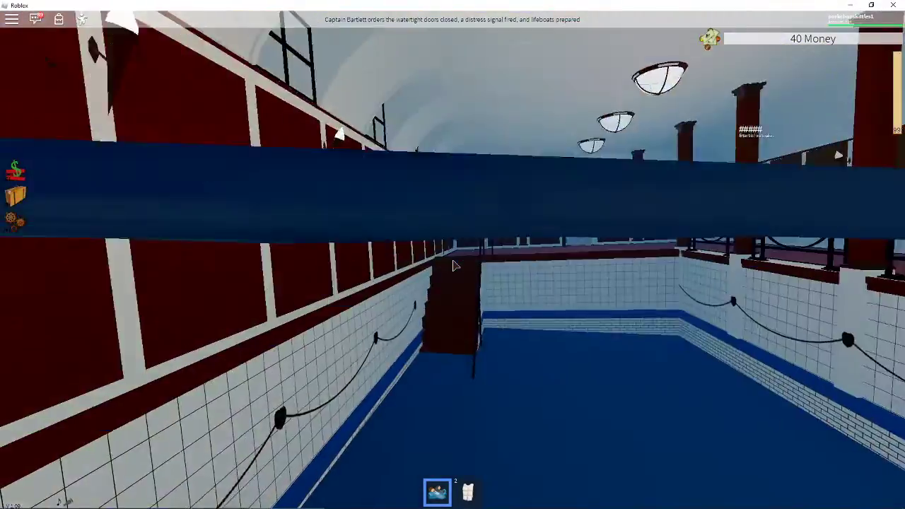
pyautogui.press('2')
pyautogui.moveTo(454, 265); pyautogui.dragTo(455, 265)
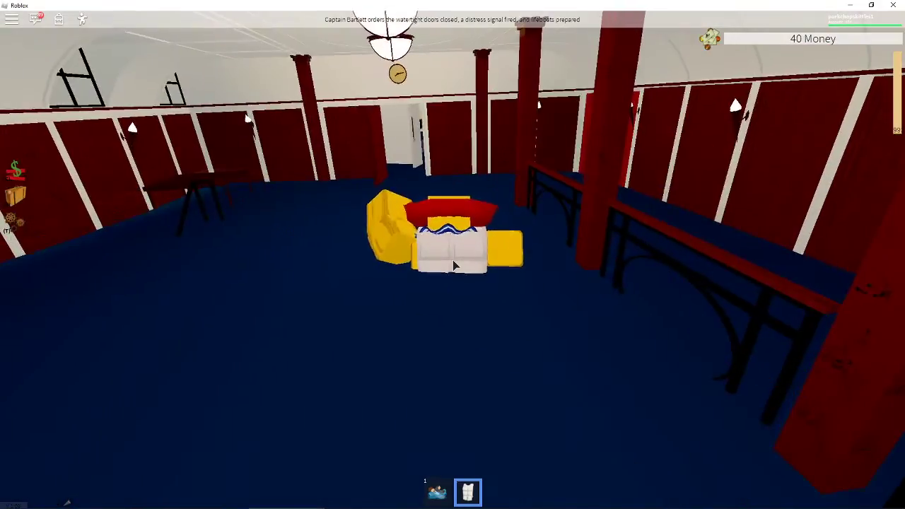
pyautogui.scroll(5, 454, 265)
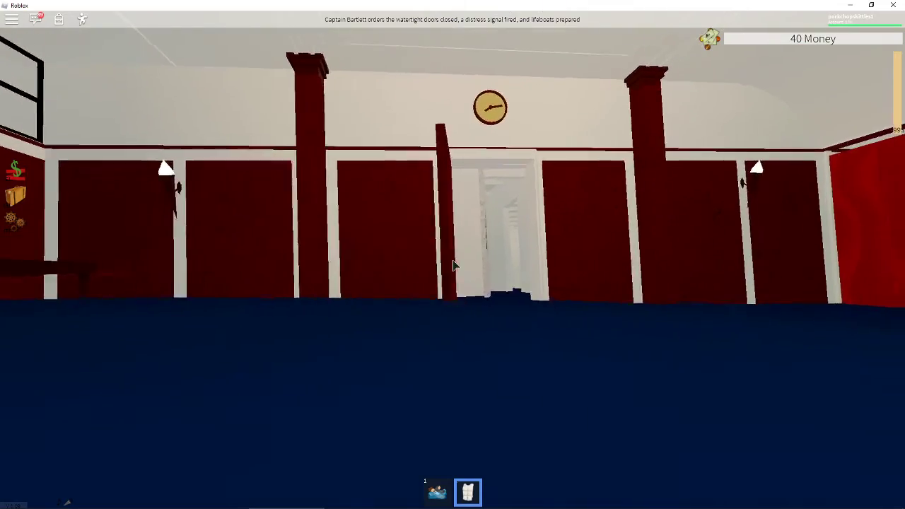
pyautogui.moveTo(455, 265); pyautogui.dragTo(455, 265)
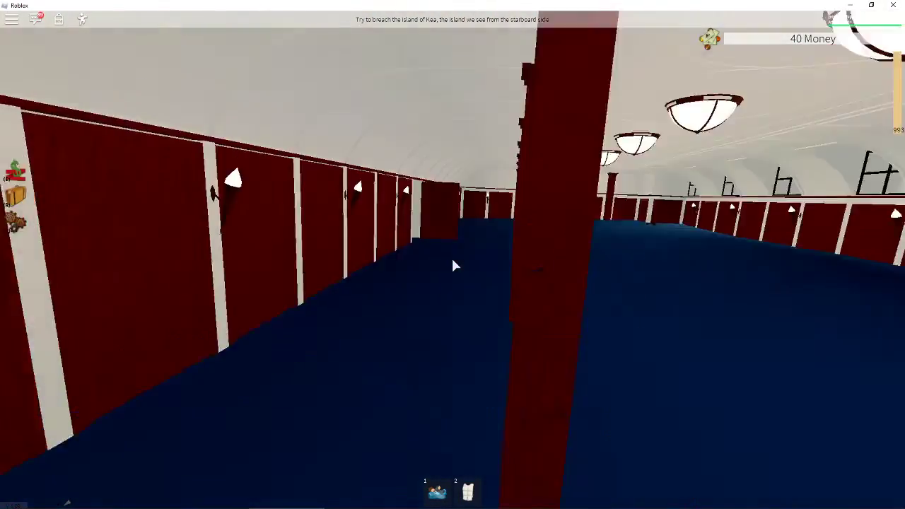
pyautogui.moveTo(454, 265)
pyautogui.mouseDown()
pyautogui.moveTo(457, 274)
pyautogui.moveTo(454, 265)
pyautogui.mouseUp()
pyautogui.press('2')
pyautogui.press('2')
# Step: Resume the game from the menu and re-equip the life vest
pyautogui.press('Escape')
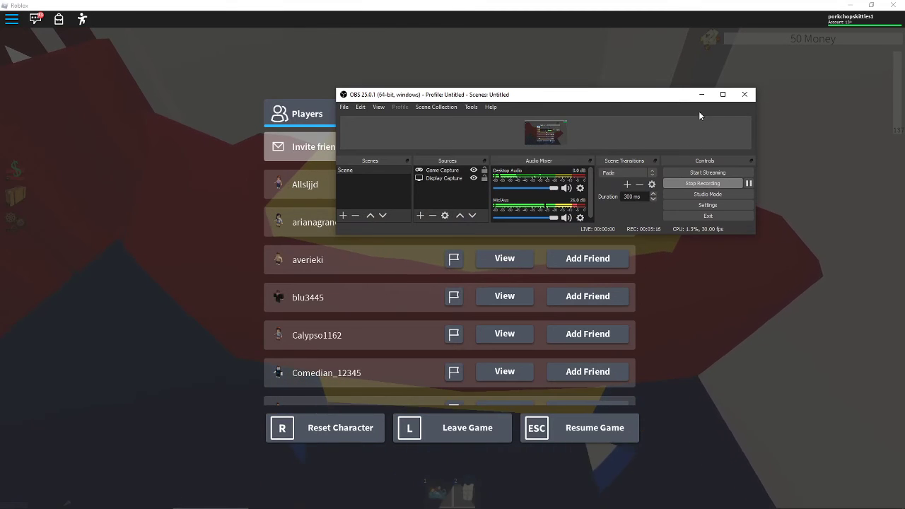
pyautogui.click(587, 439)
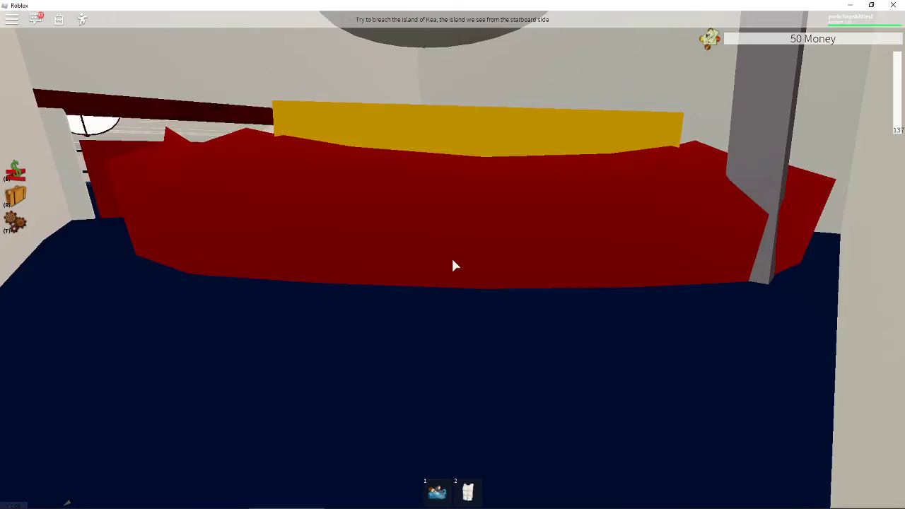
pyautogui.press('2')
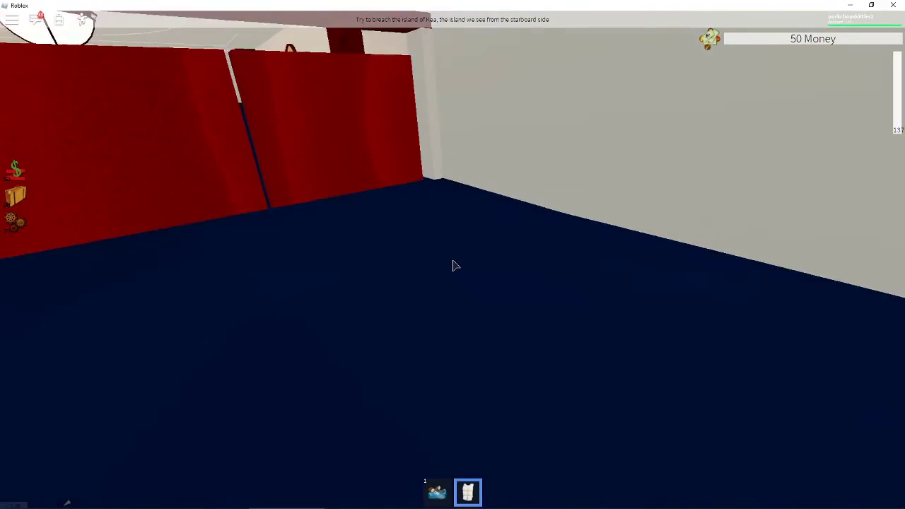
# Step: Swim the dark corridors toggling the life jacket to the domed staircase, money reaching 60
pyautogui.moveTo(454, 265); pyautogui.dragTo(454, 265)
pyautogui.press('2')
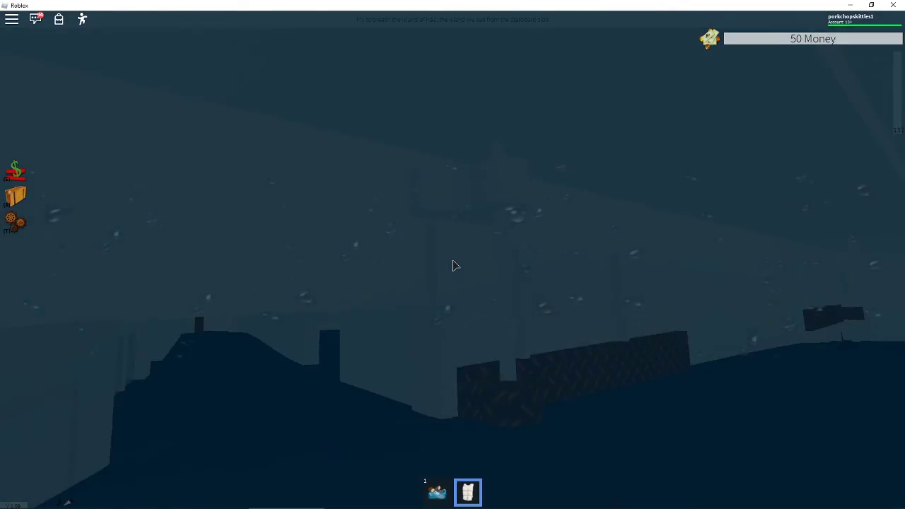
pyautogui.press('2')
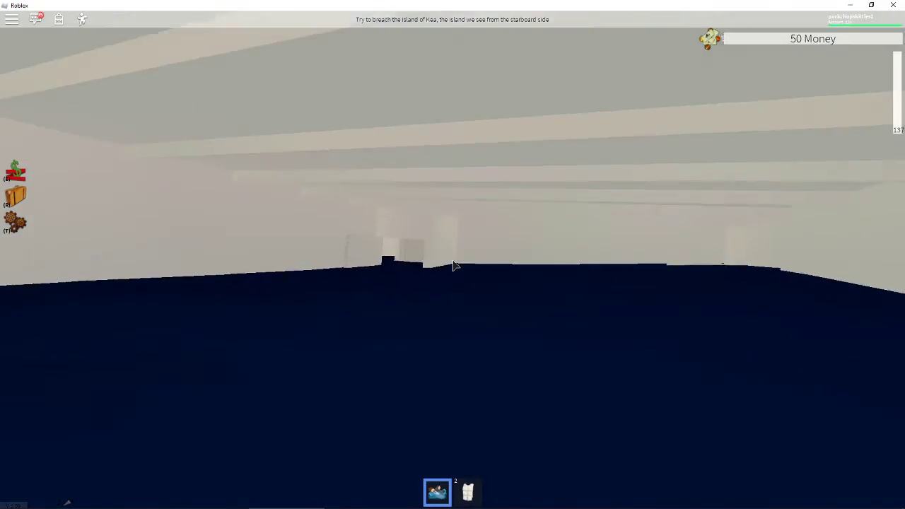
pyautogui.press('1')
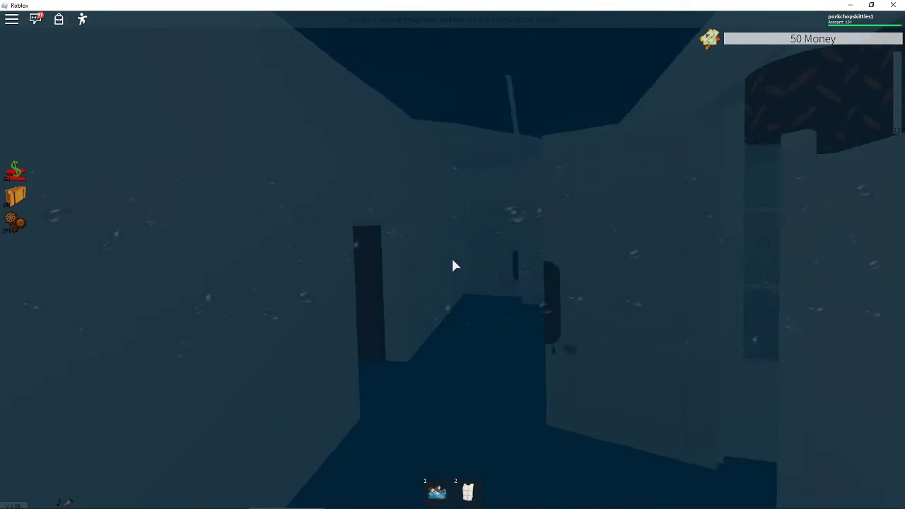
pyautogui.press('2')
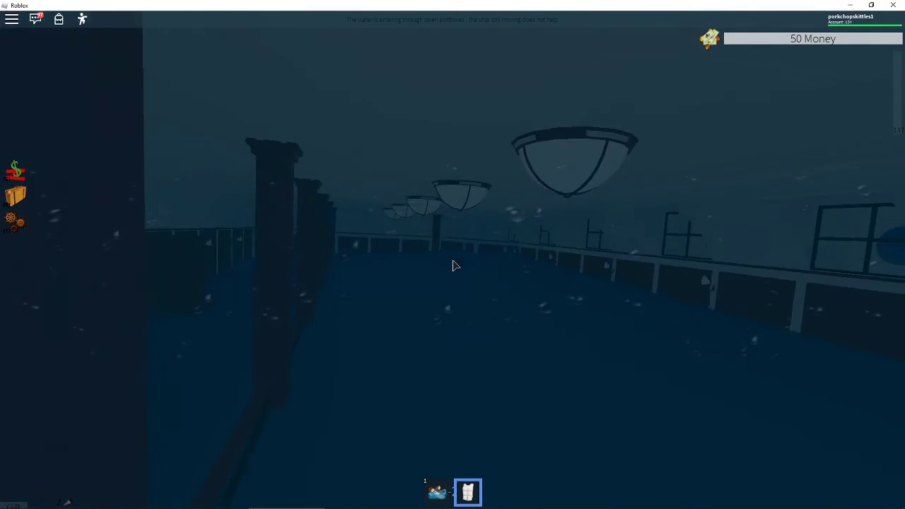
pyautogui.press('2')
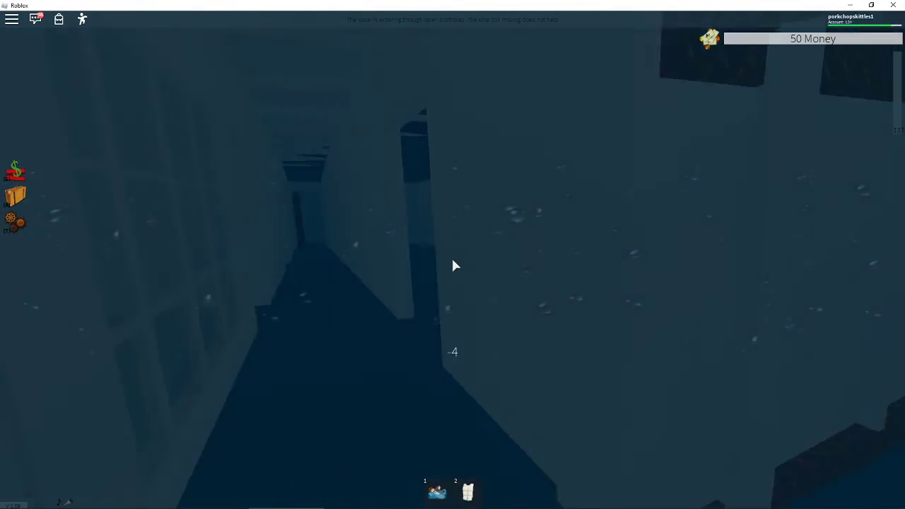
pyautogui.press('2')
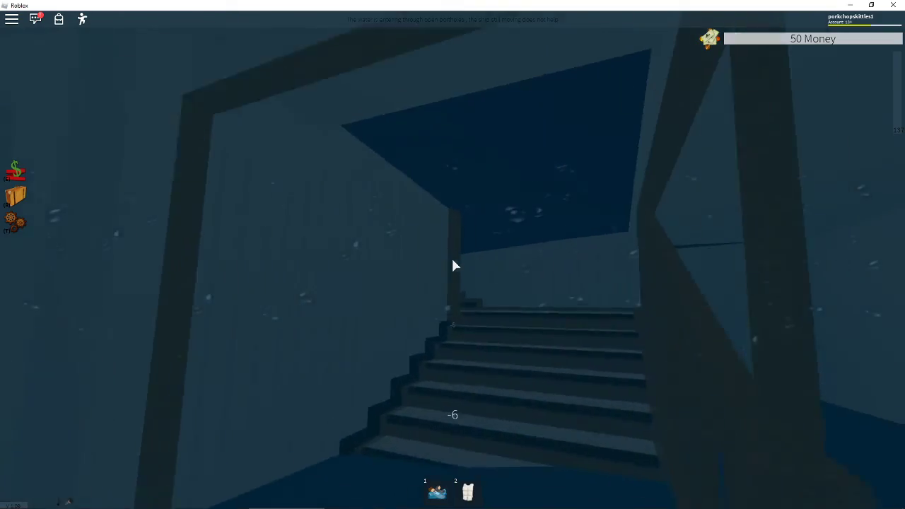
pyautogui.press('2')
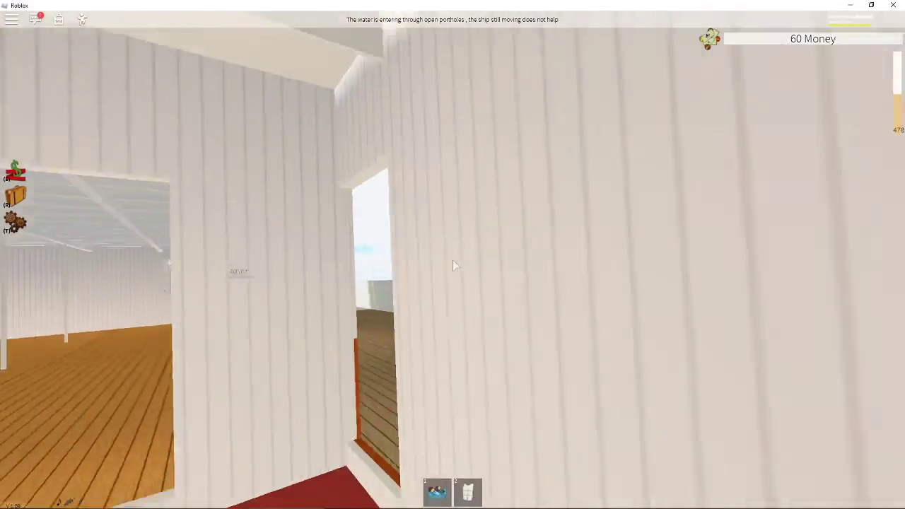
pyautogui.scroll(-8, 454, 265)
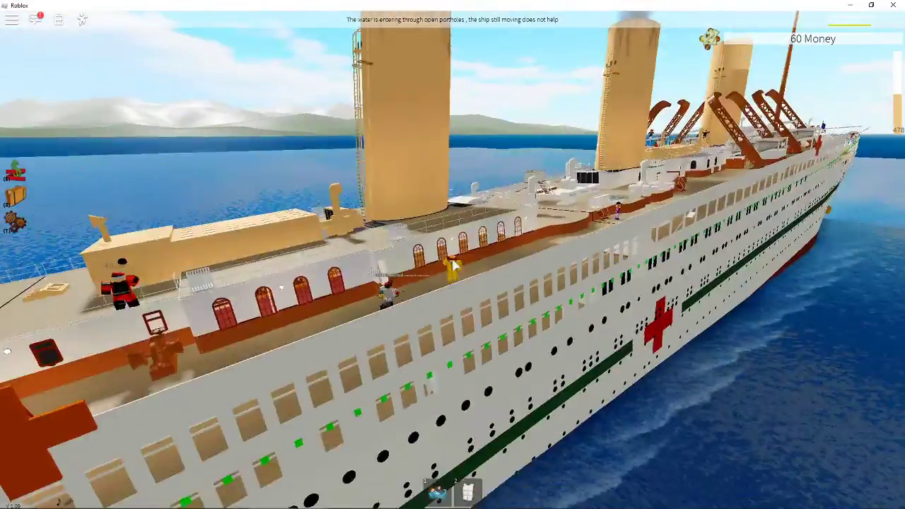
pyautogui.scroll(-5, 455, 265)
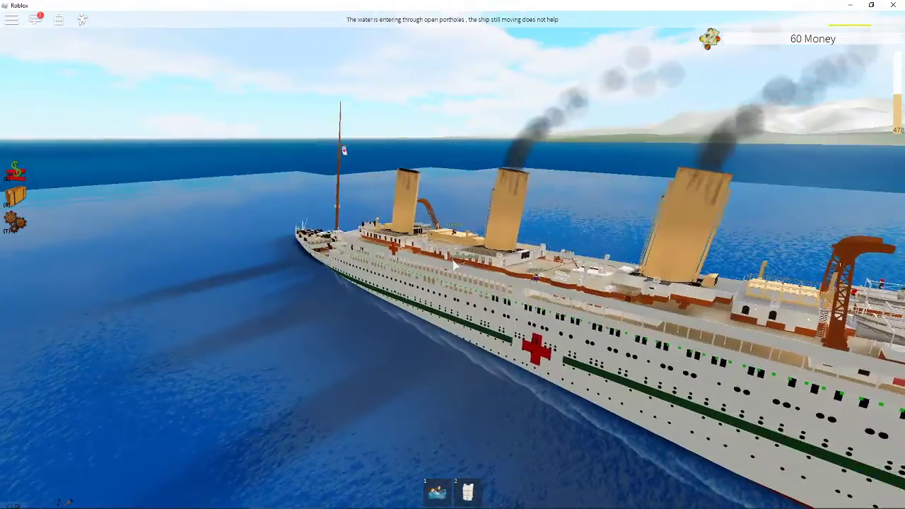
pyautogui.scroll(8, 455, 265)
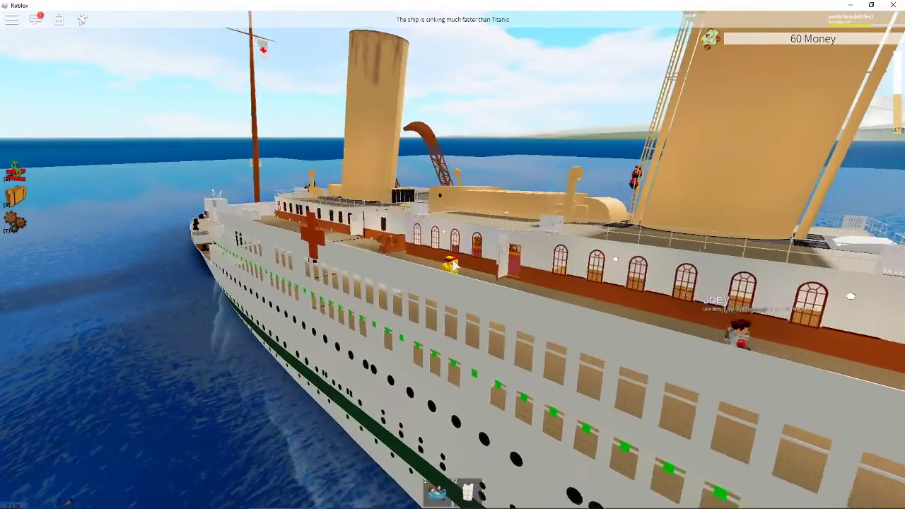
pyautogui.scroll(5, 454, 265)
pyautogui.scroll(-10, 454, 265)
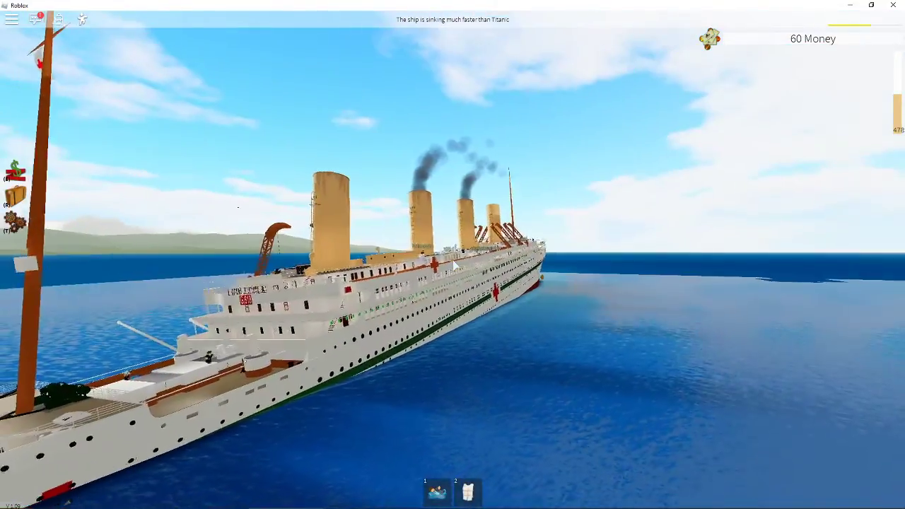
# Step: Orbit the camera around the Britannic, then walk the boat deck toward the bridge
pyautogui.moveTo(455, 265); pyautogui.dragTo(455, 265)
pyautogui.scroll(10, 454, 265)
pyautogui.scroll(3, 455, 265)
pyautogui.press('w')
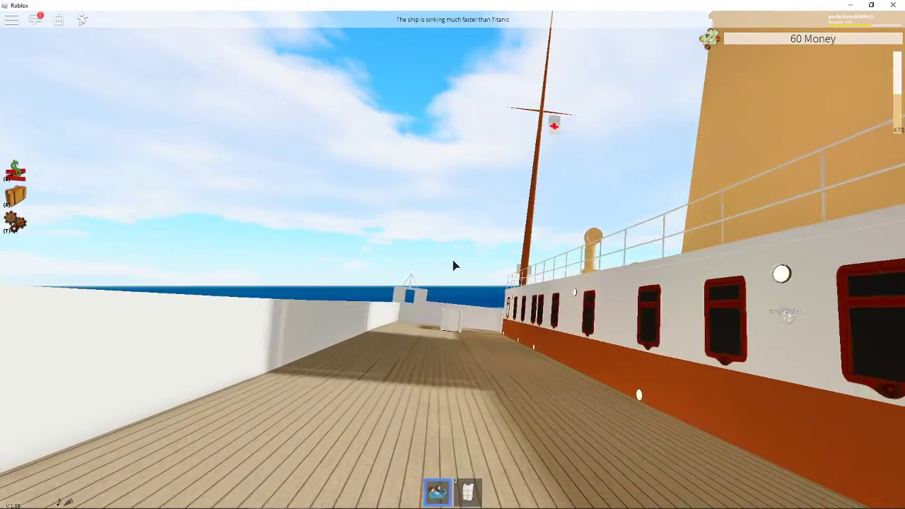
pyautogui.scroll(-10, 455, 265)
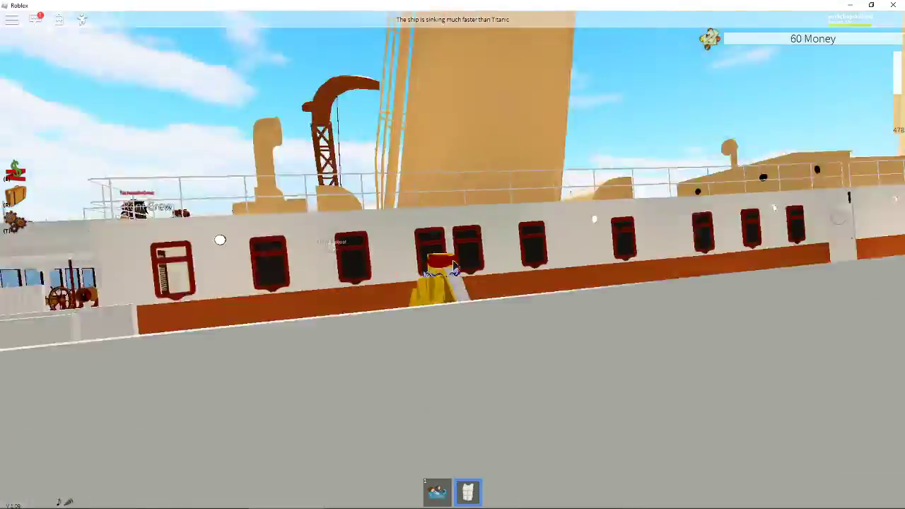
pyautogui.scroll(5, 455, 265)
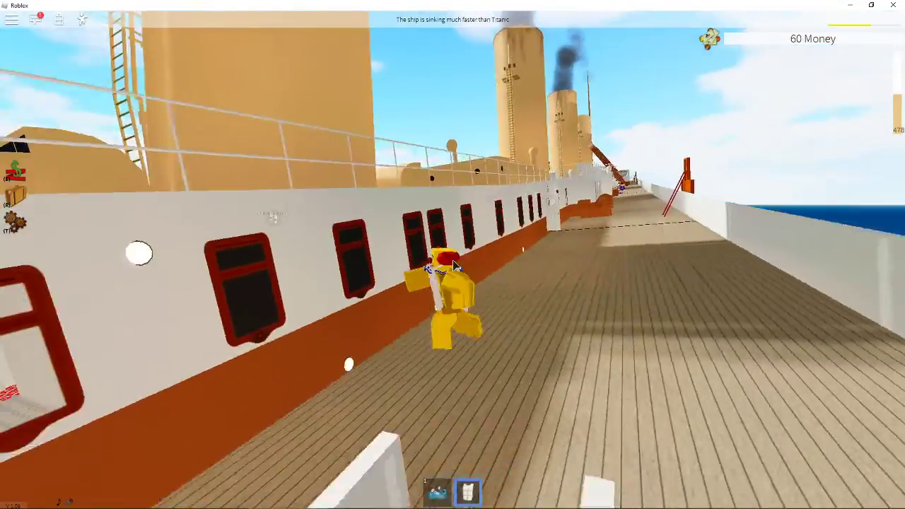
pyautogui.moveTo(454, 265); pyautogui.dragTo(454, 265)
pyautogui.scroll(5, 454, 265)
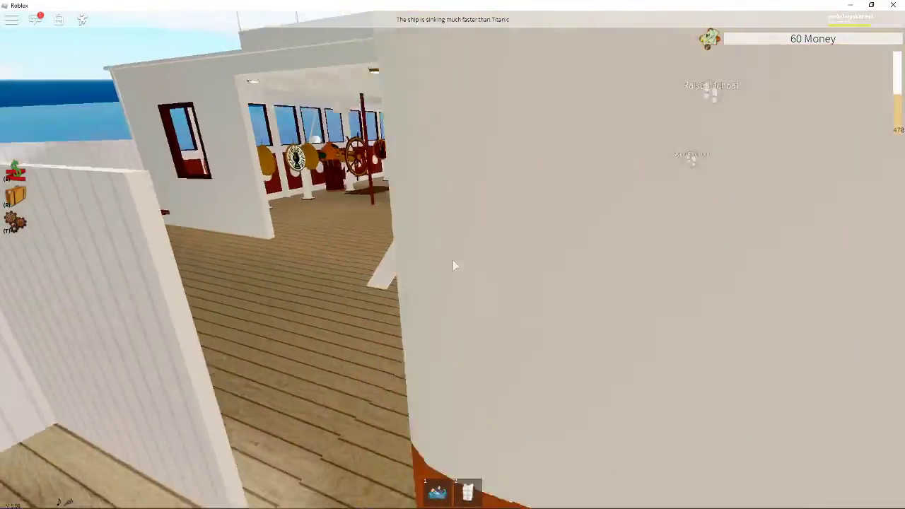
# Step: Walk into the bridge, decline Captain Access with the red X, and face the bow
pyautogui.press('w')
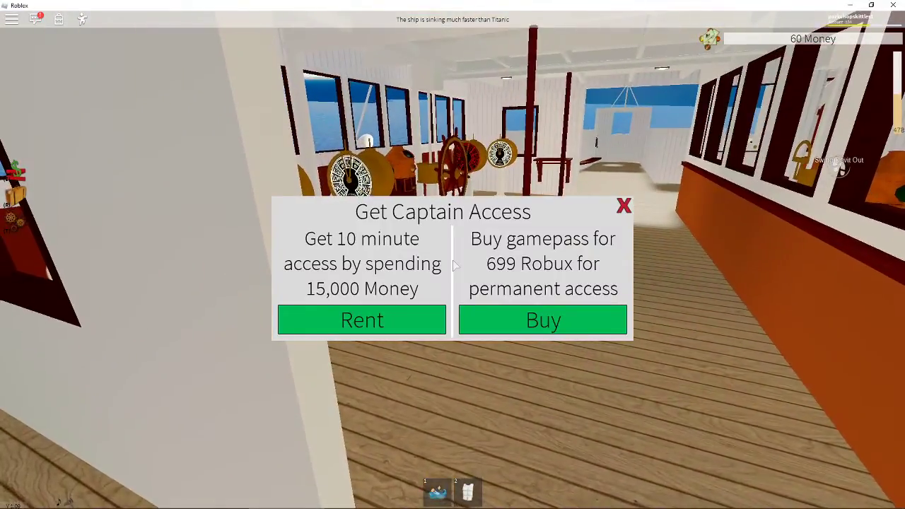
pyautogui.scroll(-3, 455, 266)
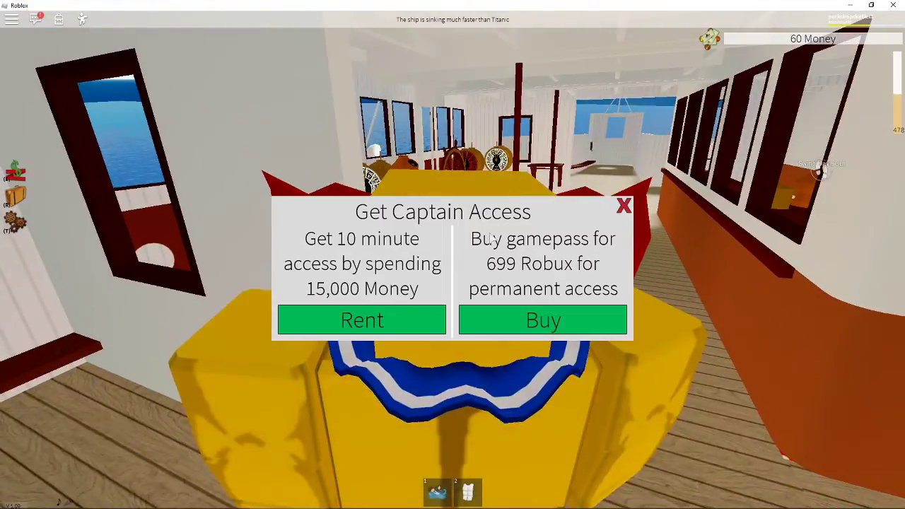
pyautogui.moveTo(492, 236); pyautogui.dragTo(557, 178)
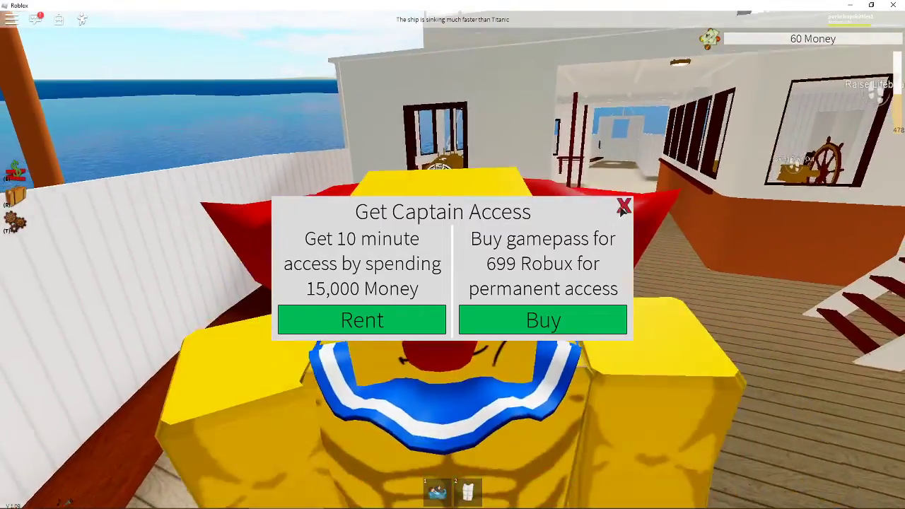
pyautogui.click(624, 207)
pyautogui.moveTo(495, 247); pyautogui.dragTo(456, 265)
pyautogui.scroll(8, 455, 265)
pyautogui.scroll(3, 454, 265)
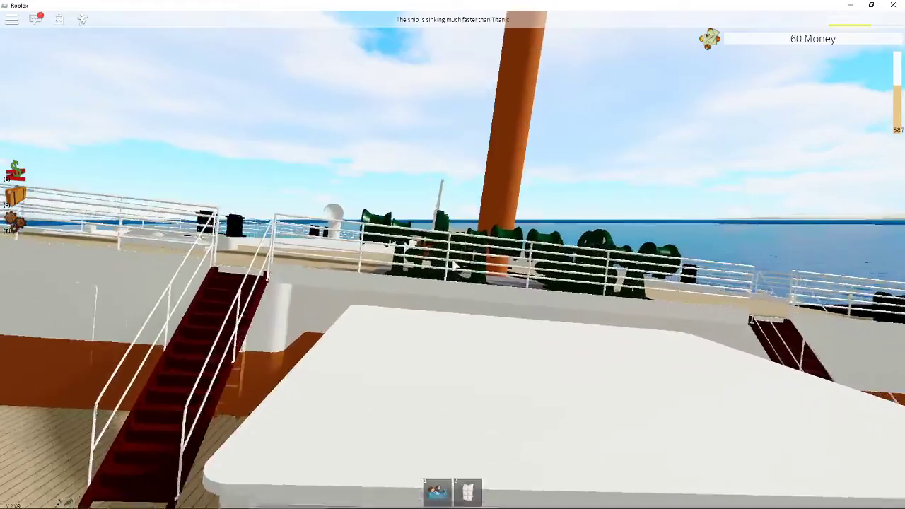
pyautogui.scroll(-5, 454, 265)
# Step: Walk across the bow deck past the winch into the flooded well deck
pyautogui.moveTo(454, 265); pyautogui.dragTo(456, 263)
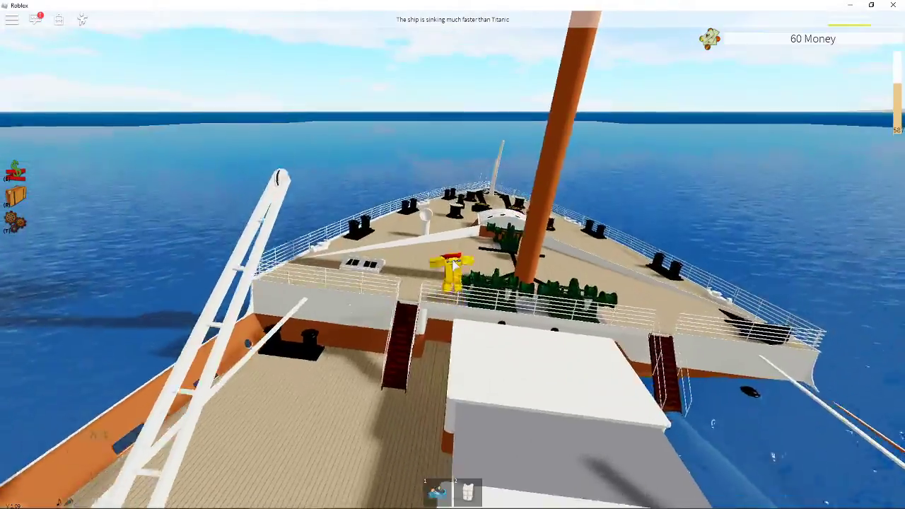
pyautogui.scroll(5, 454, 265)
pyautogui.scroll(3, 455, 265)
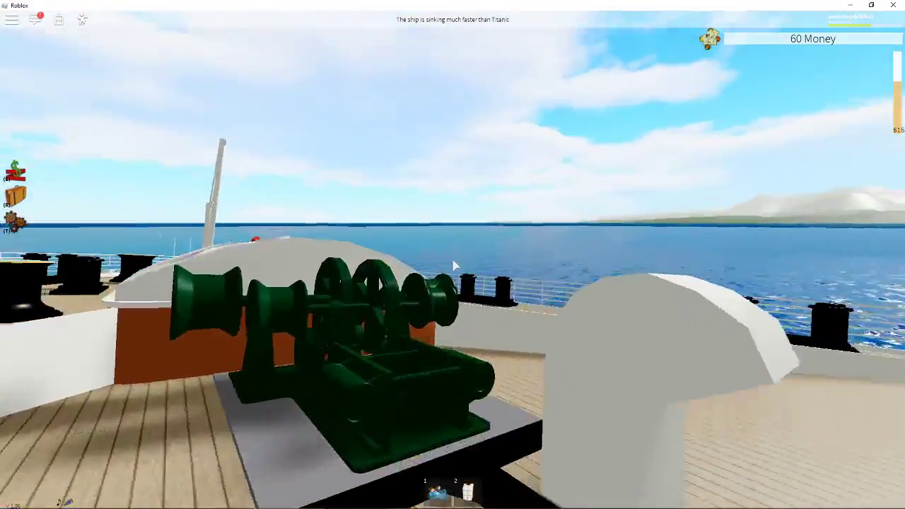
pyautogui.press('w')
pyautogui.scroll(3, 454, 265)
pyautogui.scroll(2, 454, 265)
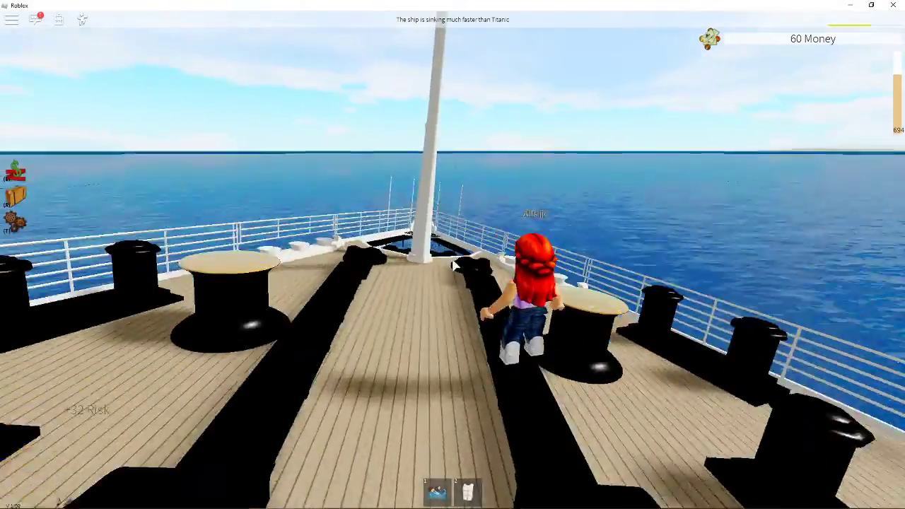
pyautogui.scroll(3, 454, 265)
pyautogui.press('w')
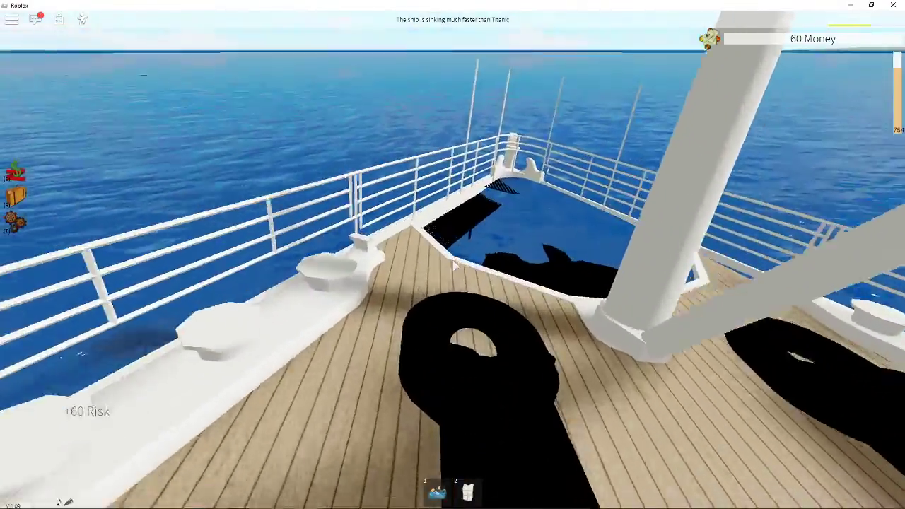
pyautogui.press('w')
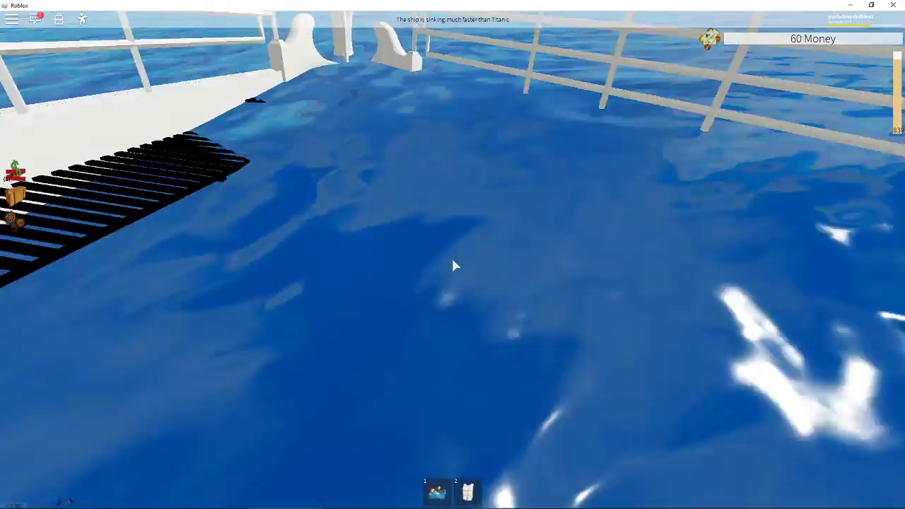
pyautogui.scroll(-3, 455, 265)
pyautogui.scroll(3, 455, 265)
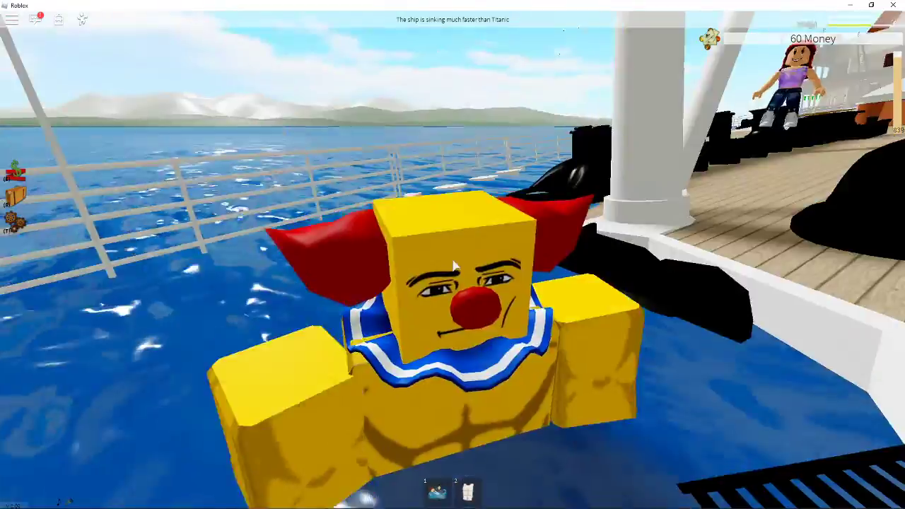
pyautogui.scroll(-3, 455, 265)
pyautogui.scroll(3, 455, 265)
pyautogui.scroll(-2, 454, 265)
pyautogui.scroll(-3, 454, 265)
pyautogui.moveTo(454, 265); pyautogui.dragTo(452, 265)
pyautogui.scroll(3, 455, 265)
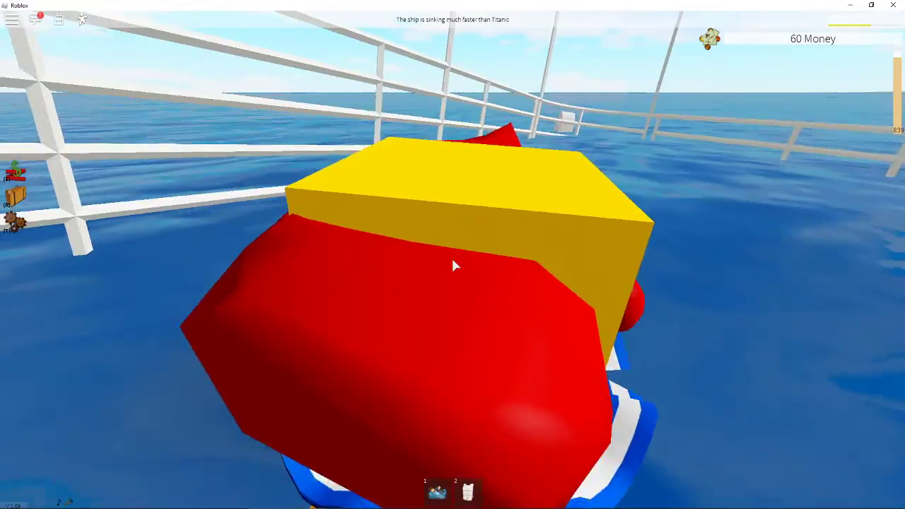
pyautogui.scroll(3, 455, 265)
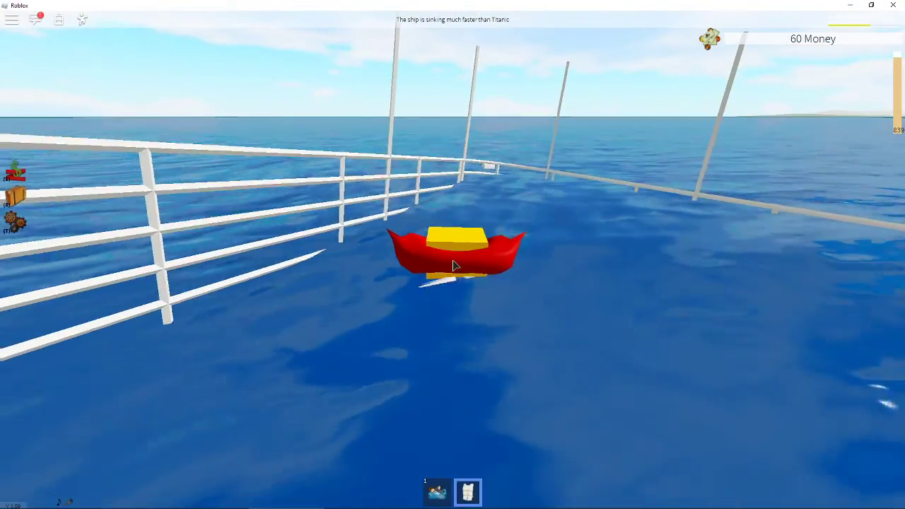
pyautogui.scroll(-3, 455, 265)
# Step: Jump off the bow into the sea, putting away the life jacket
pyautogui.moveTo(455, 265); pyautogui.dragTo(416, 264)
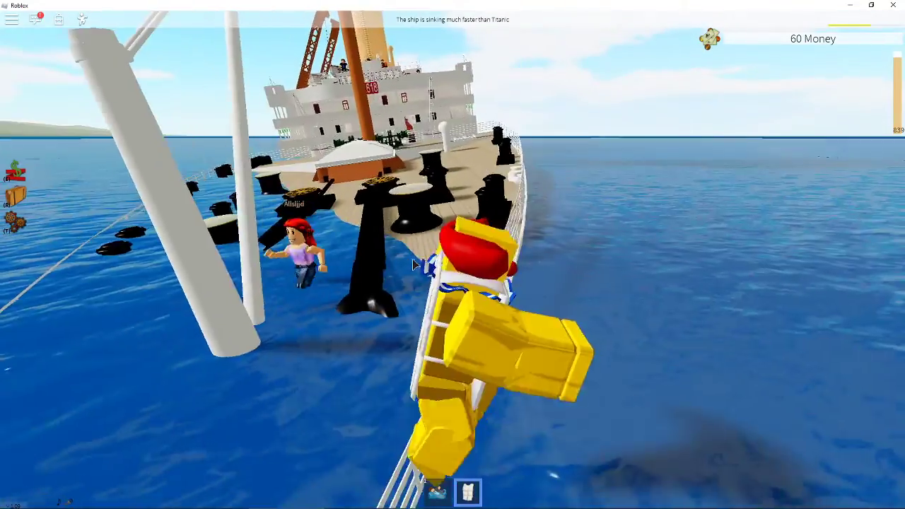
pyautogui.press('space')
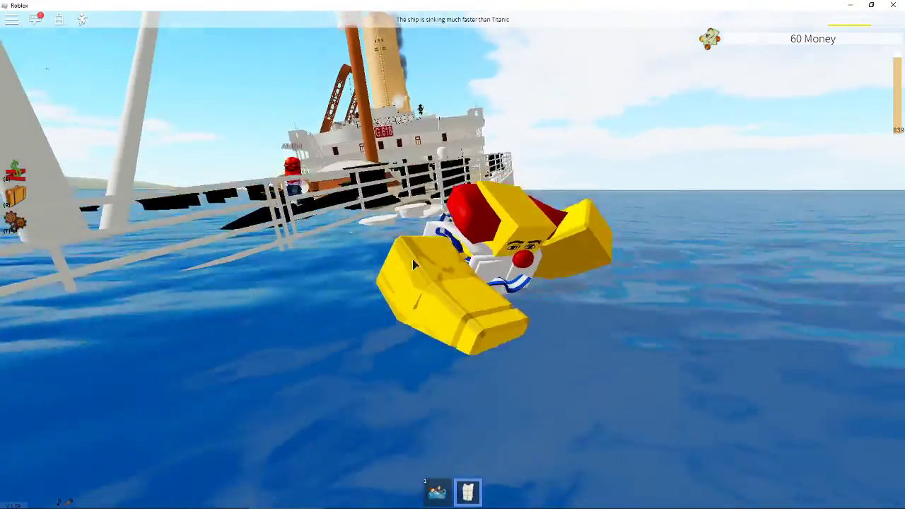
pyautogui.scroll(-5, 412, 264)
pyautogui.scroll(5, 412, 264)
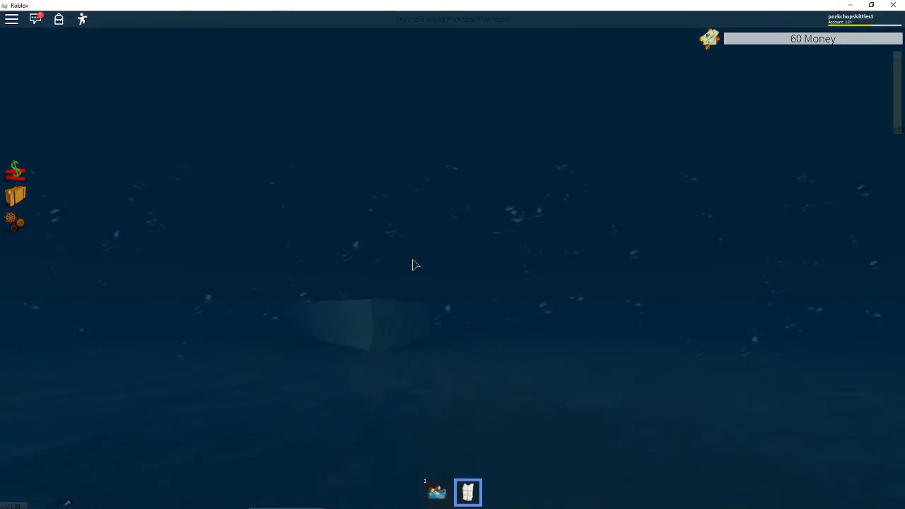
pyautogui.moveTo(414, 264); pyautogui.dragTo(454, 265)
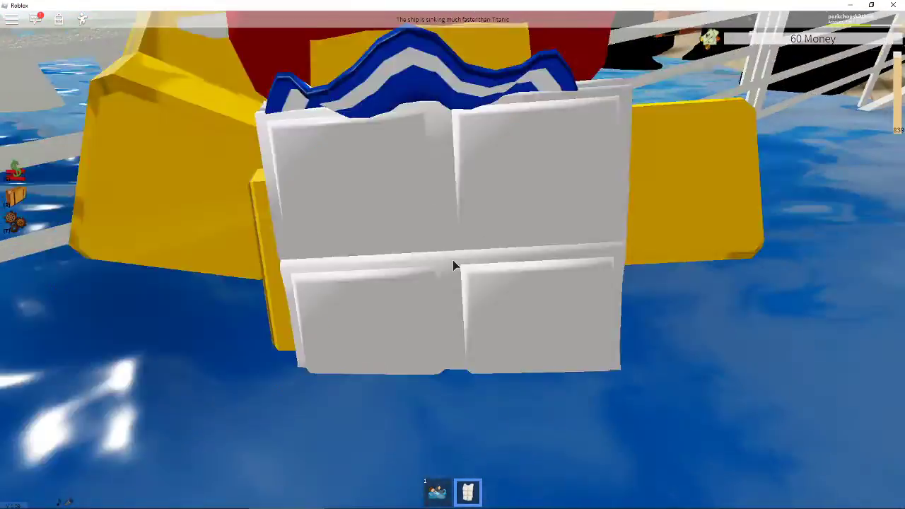
pyautogui.press('2')
pyautogui.press('1')
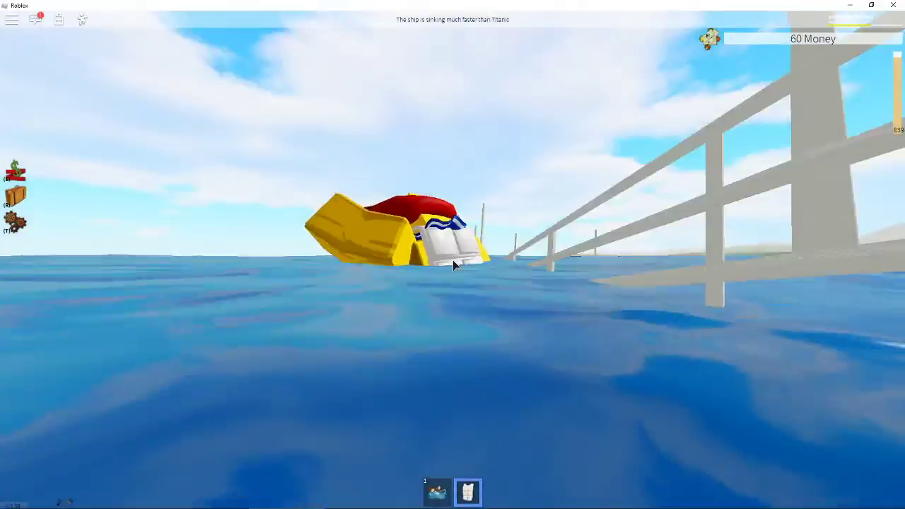
# Step: Swim back toward the sinking bow's railing, keeping the camera behind the avatar
pyautogui.moveTo(453, 266); pyautogui.dragTo(455, 265)
pyautogui.scroll(5, 454, 265)
pyautogui.scroll(-5, 454, 265)
pyautogui.scroll(5, 454, 265)
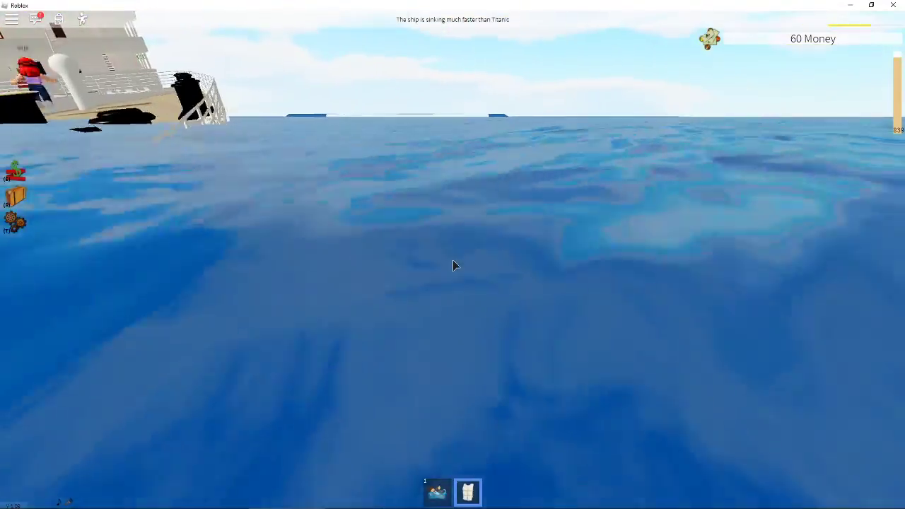
pyautogui.scroll(-4, 454, 265)
pyautogui.scroll(-5, 454, 265)
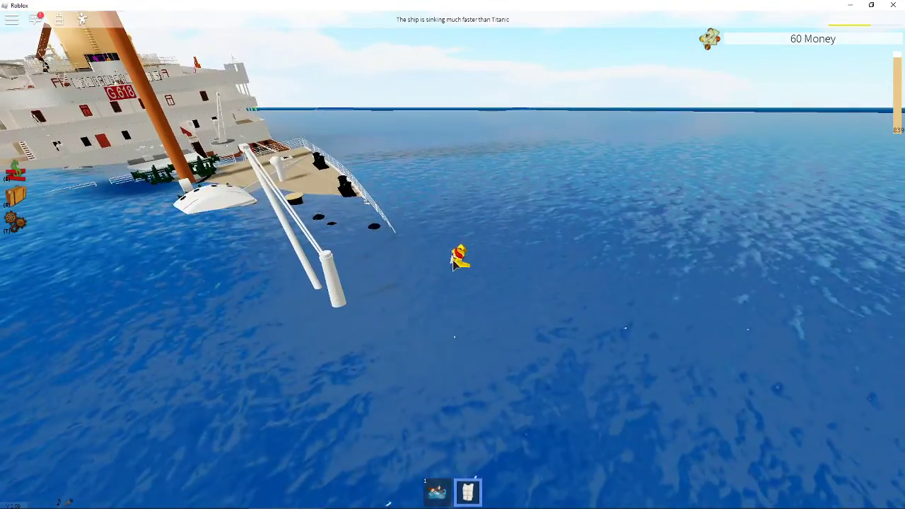
pyautogui.scroll(6, 454, 265)
pyautogui.scroll(-2, 455, 265)
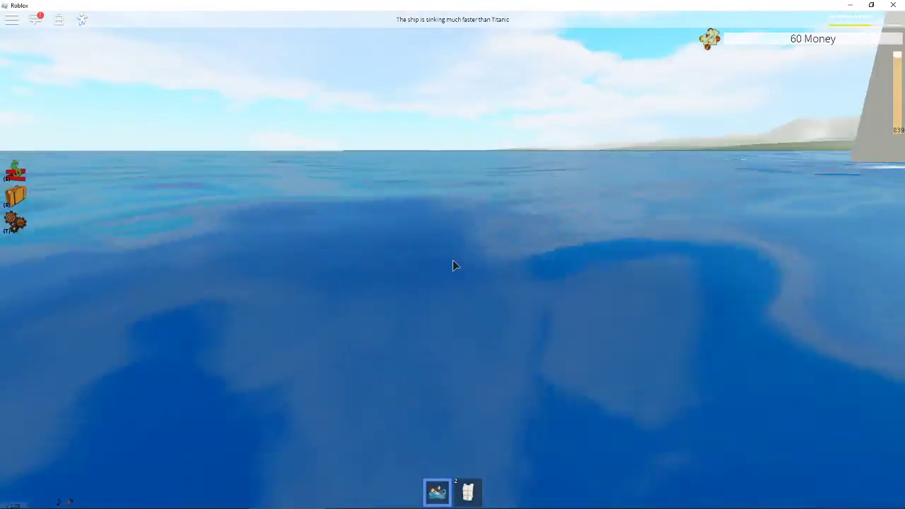
pyautogui.moveTo(454, 265); pyautogui.dragTo(454, 265)
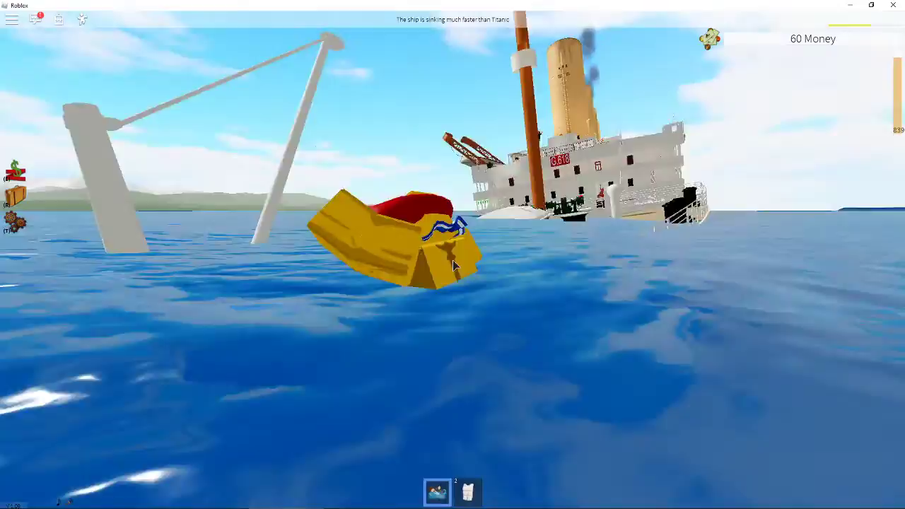
pyautogui.rightClick(455, 265)
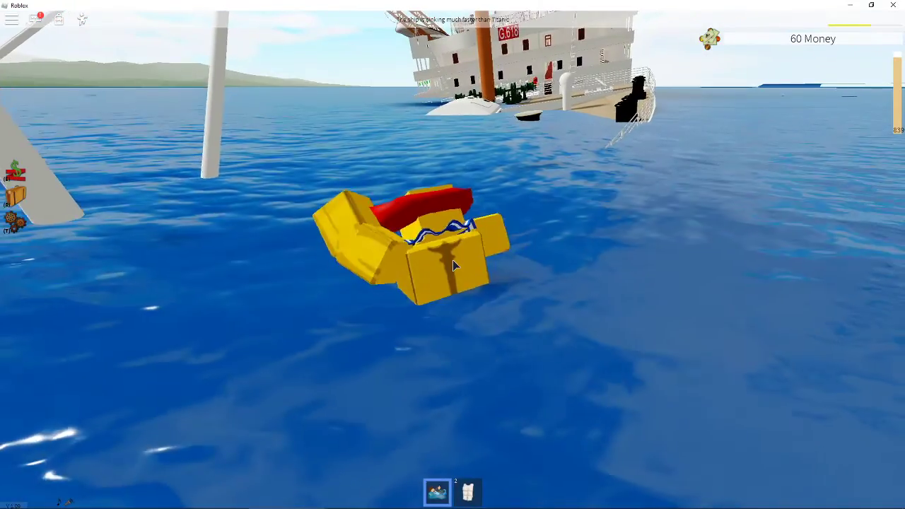
pyautogui.scroll(5, 455, 265)
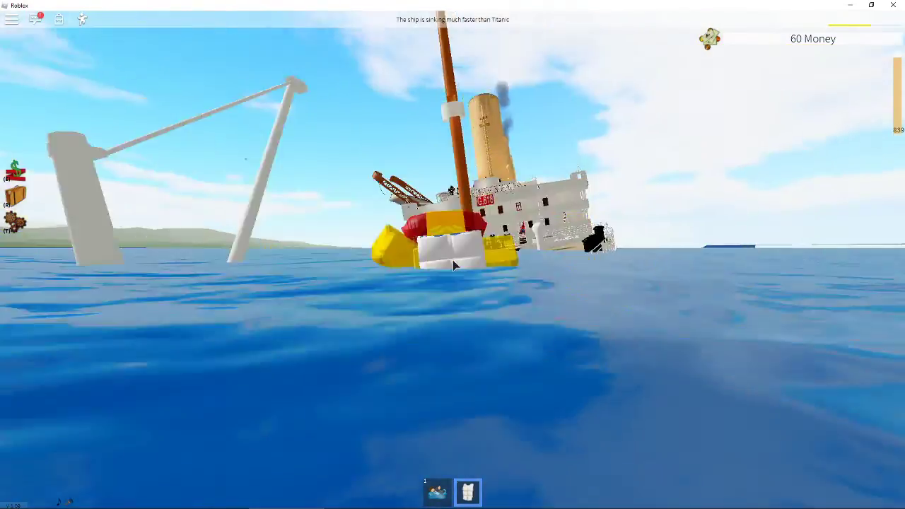
pyautogui.scroll(-3, 454, 265)
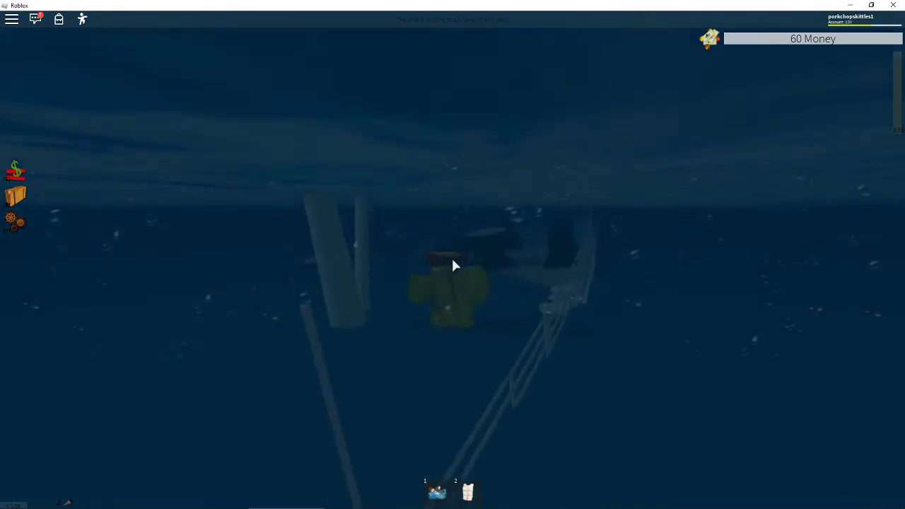
pyautogui.scroll(-3, 455, 265)
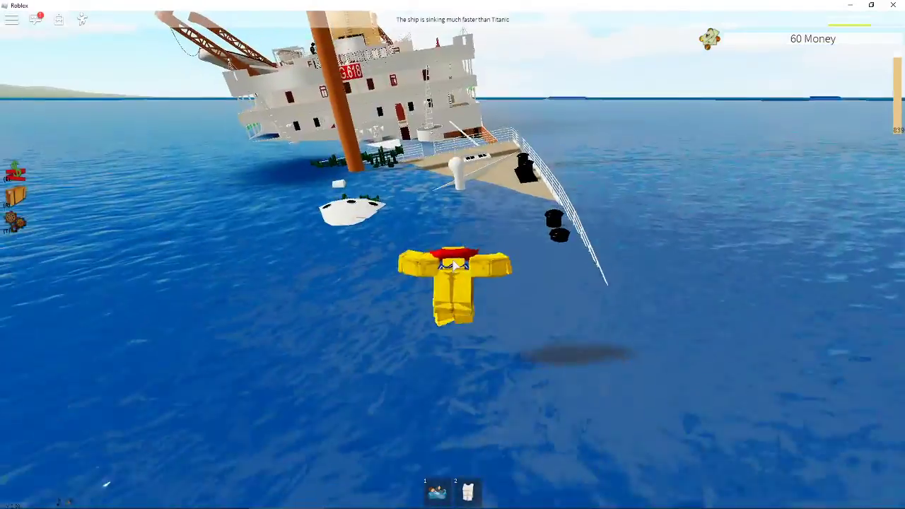
pyautogui.moveTo(445, 260); pyautogui.dragTo(448, 269)
# Step: Jump up the railing, climb aboard the liner, then leap back into the water
pyautogui.press('w')
pyautogui.press('space')
pyautogui.press('w')
pyautogui.press('space')
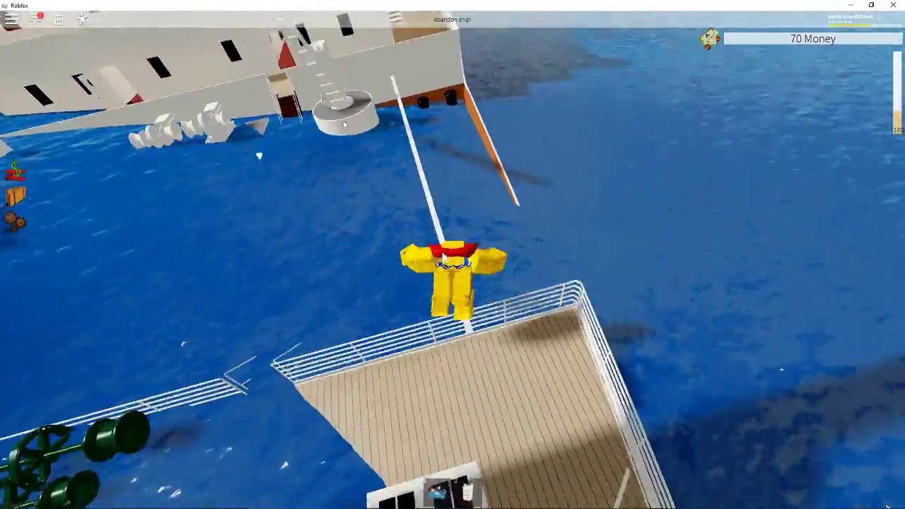
pyautogui.scroll(5, 455, 264)
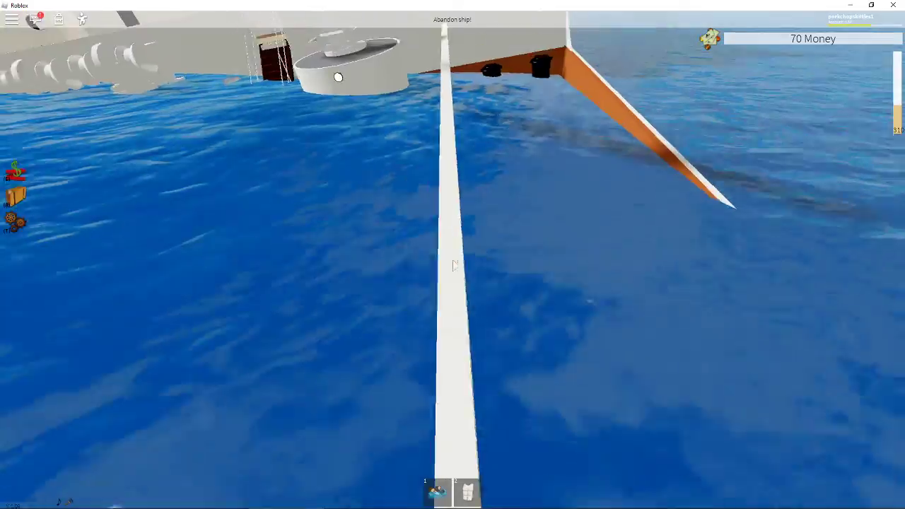
pyautogui.scroll(-3, 454, 264)
# Step: Open the chat from the mast, jump into the sea, and swap hotbar items 2 and 1
pyautogui.moveTo(453, 262); pyautogui.dragTo(454, 265)
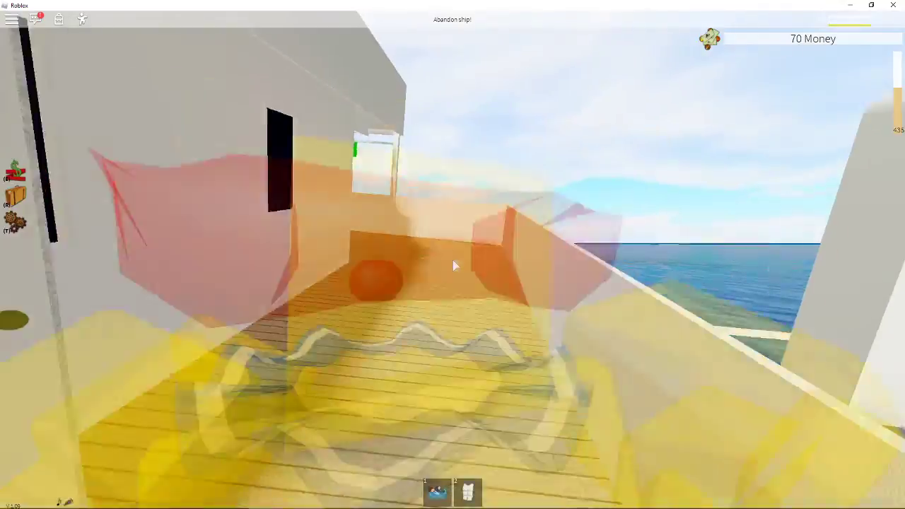
pyautogui.moveTo(454, 265); pyautogui.dragTo(455, 265)
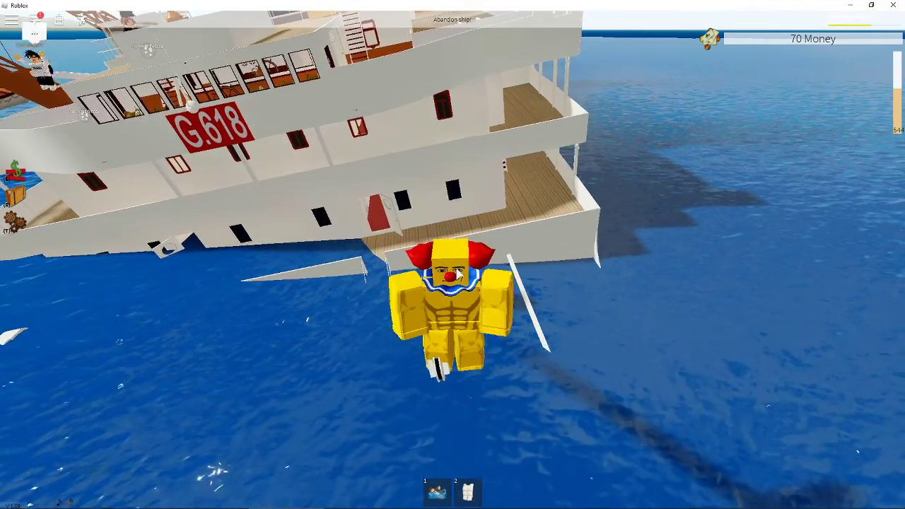
pyautogui.moveTo(454, 265); pyautogui.dragTo(455, 265)
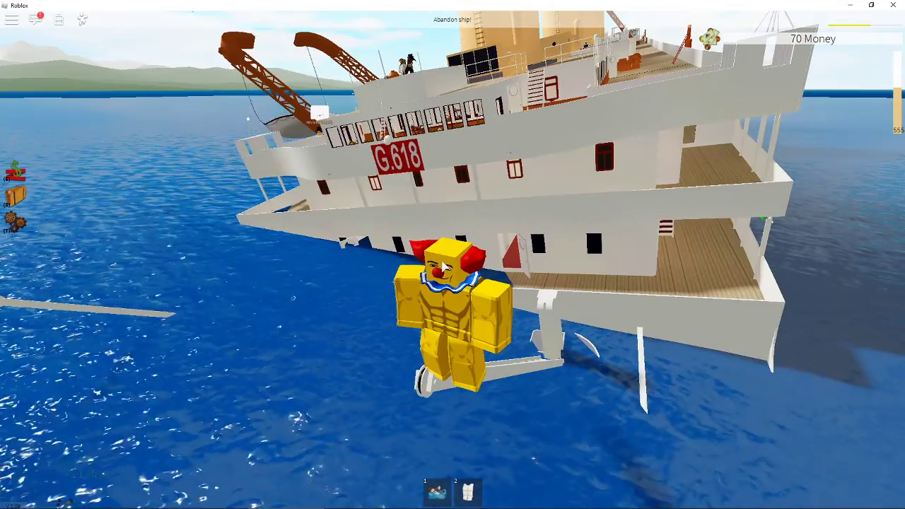
pyautogui.click(36, 19)
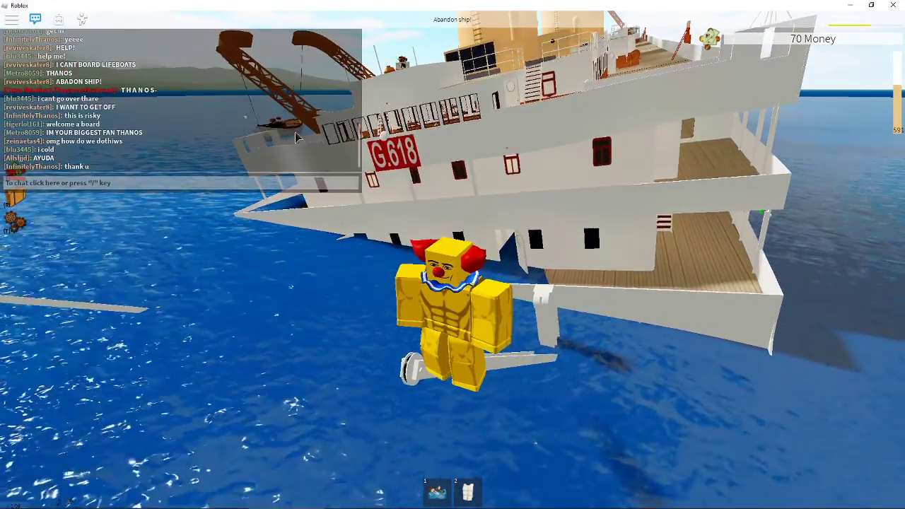
pyautogui.press('space')
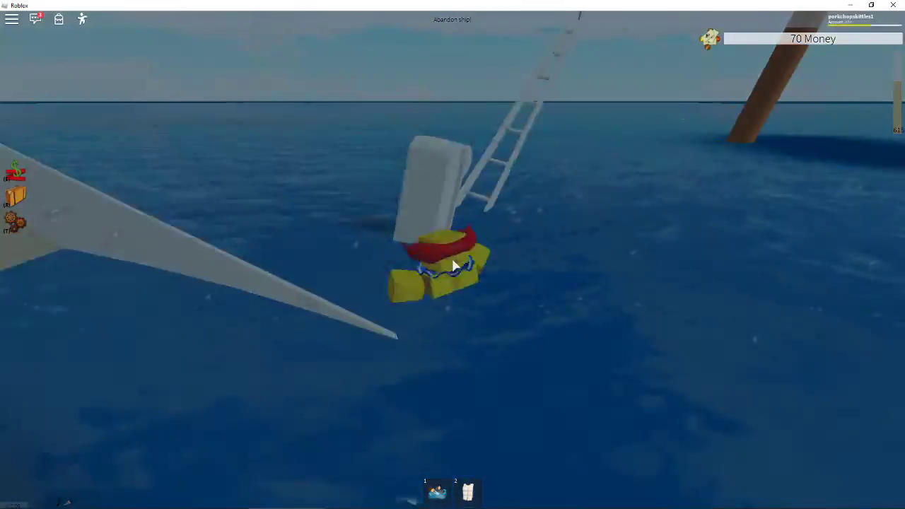
pyautogui.press('2')
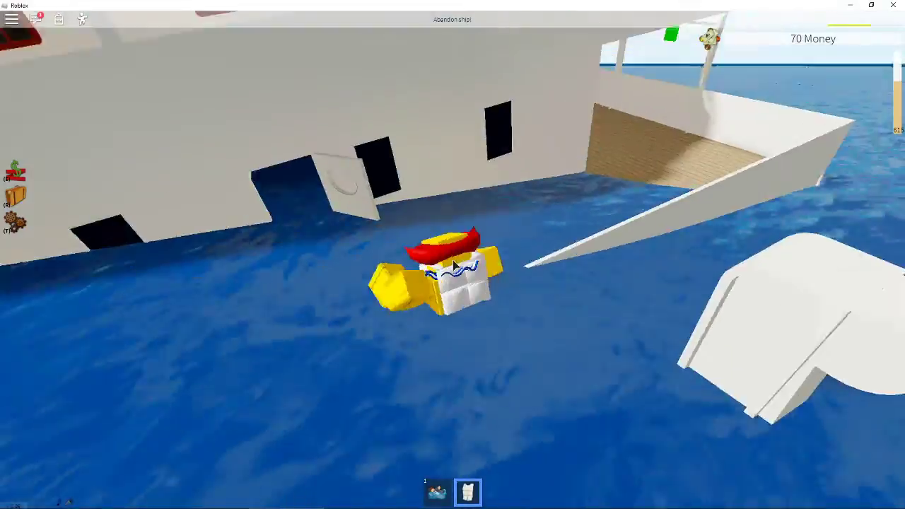
pyautogui.press('1')
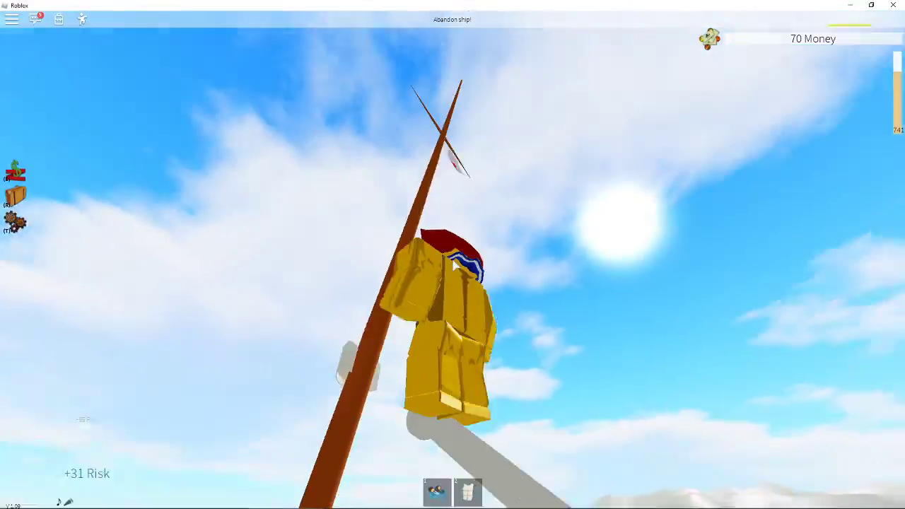
# Step: Switch to hotbar item 2 while clinging to the mast
pyautogui.press('2')
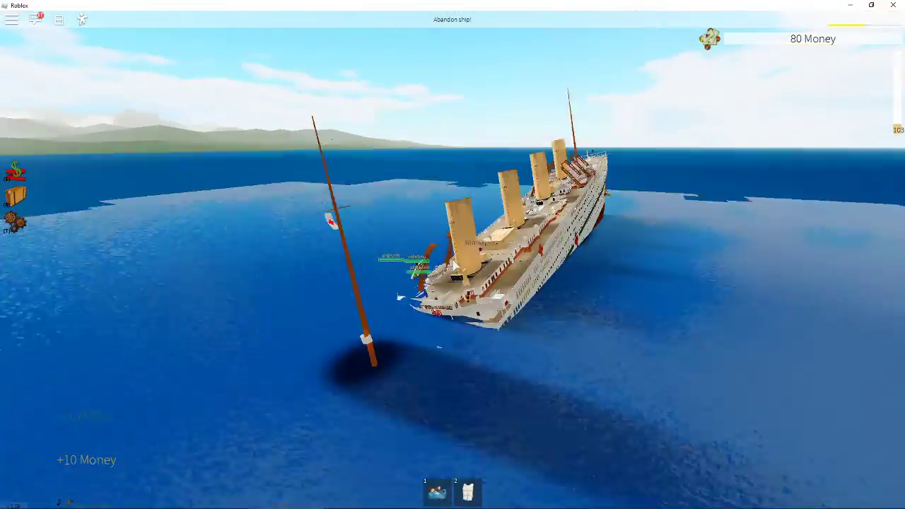
pyautogui.scroll(8, 453, 254)
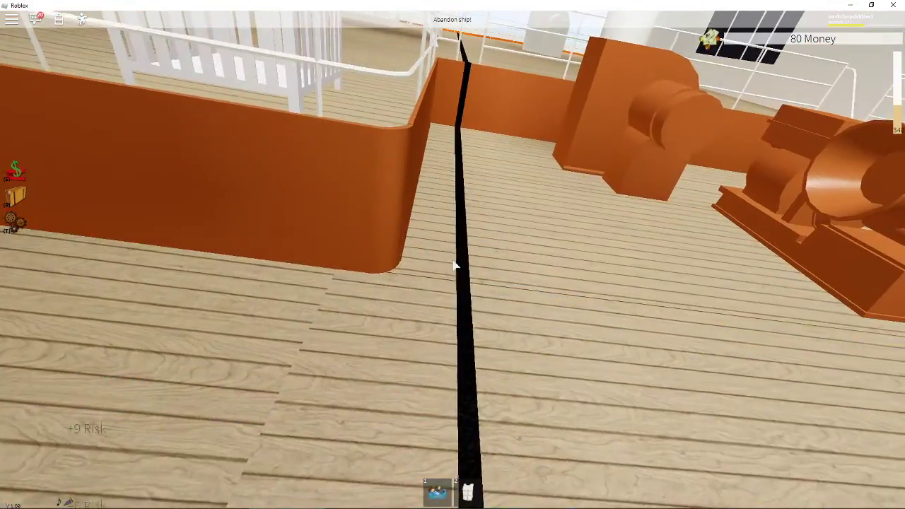
pyautogui.scroll(-8, 454, 264)
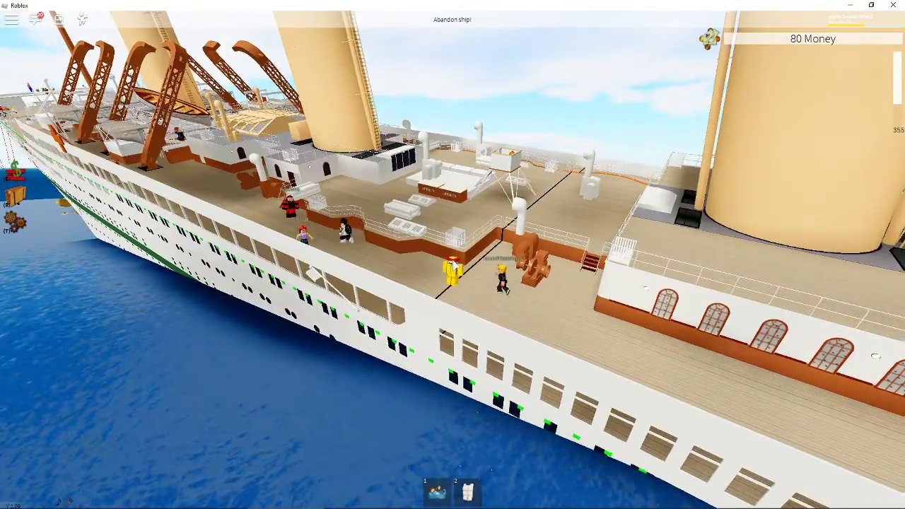
pyautogui.scroll(-5, 452, 255)
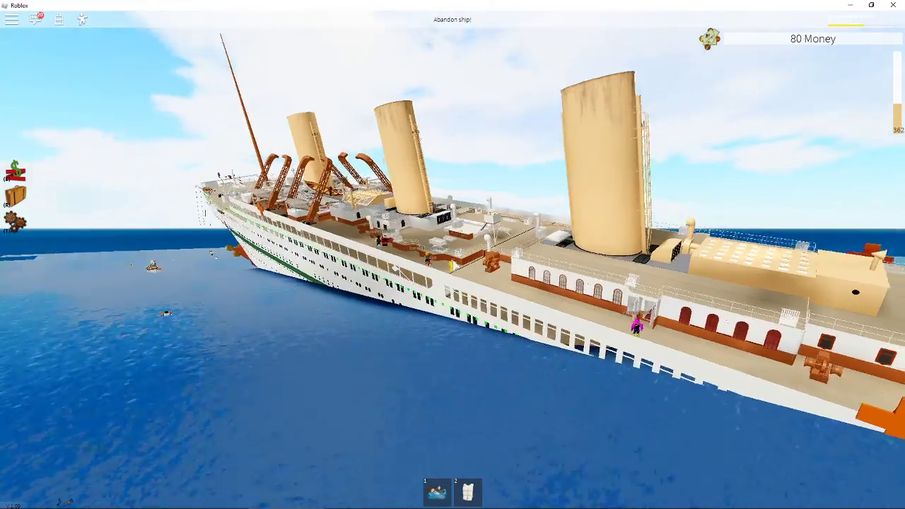
# Step: Orbit around the sinking liner from the front, the waterline side, and overhead
pyautogui.moveTo(452, 254); pyautogui.dragTo(495, 233)
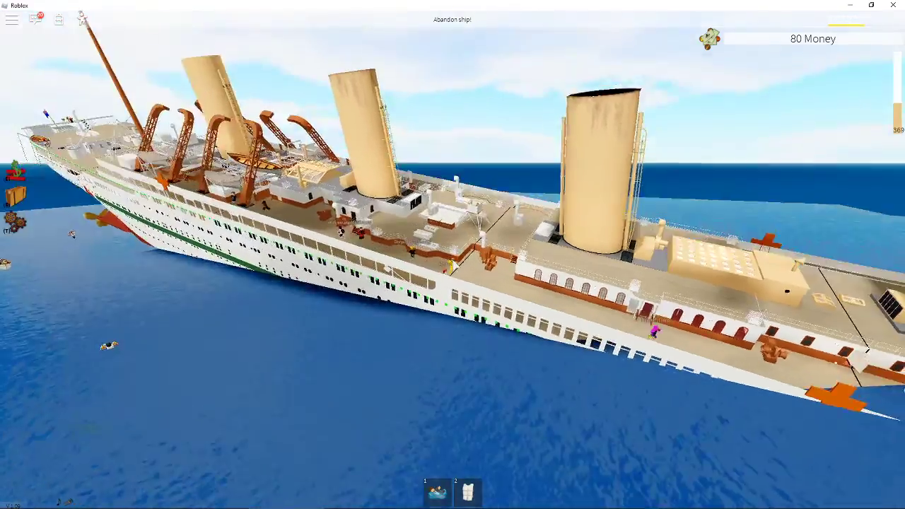
pyautogui.scroll(10, 452, 262)
pyautogui.scroll(3, 453, 261)
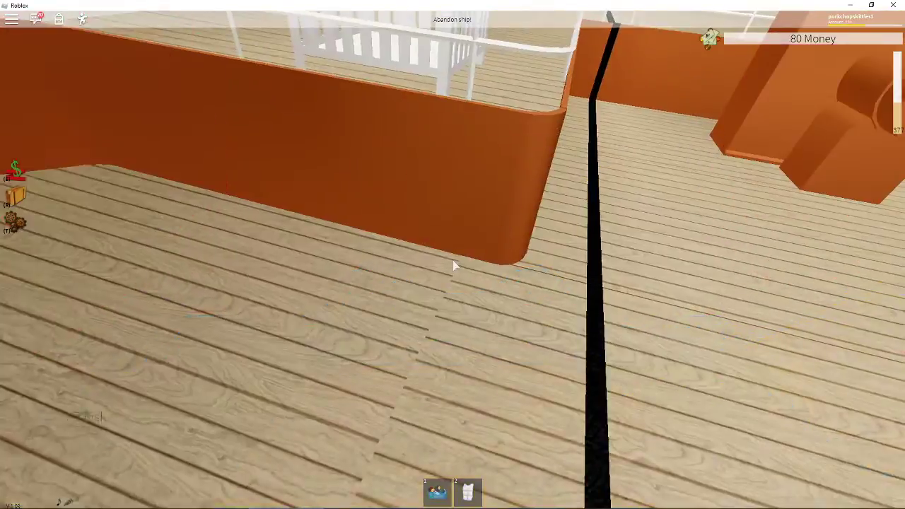
pyautogui.scroll(-2, 452, 262)
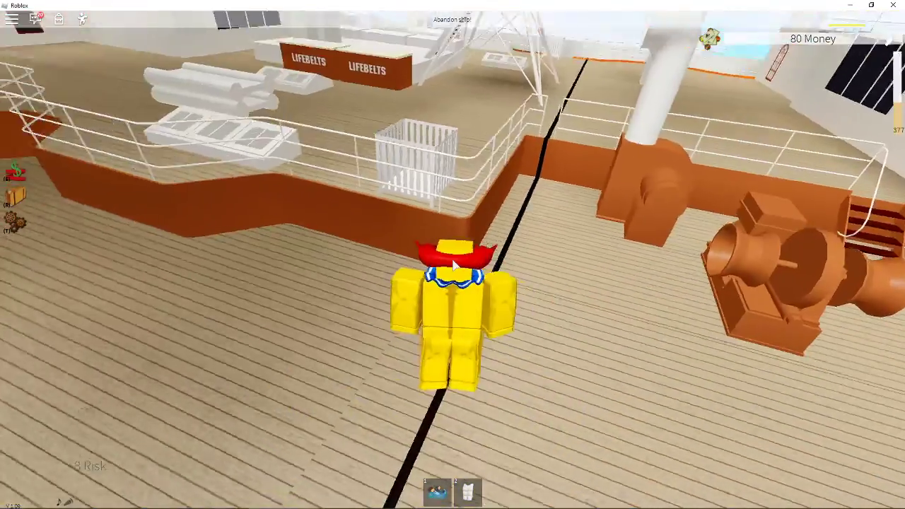
pyautogui.scroll(-8, 454, 263)
pyautogui.scroll(2, 454, 263)
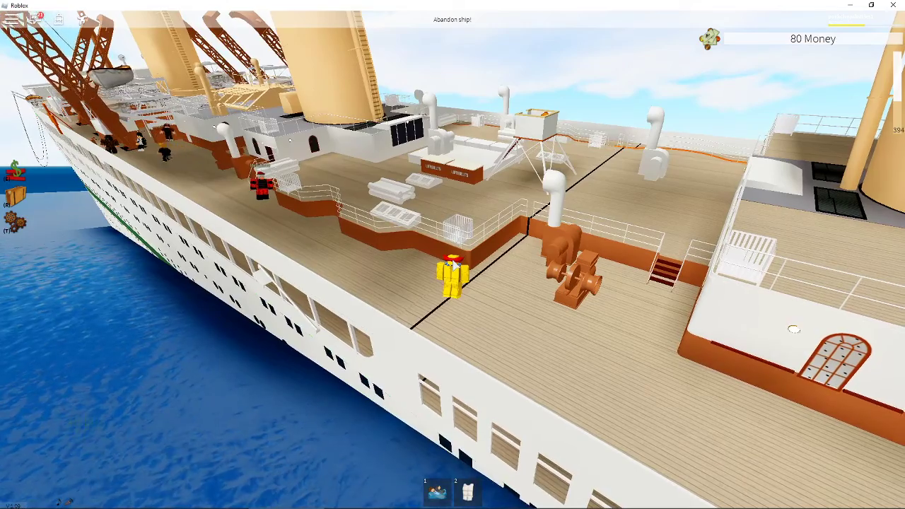
pyautogui.scroll(-10, 452, 262)
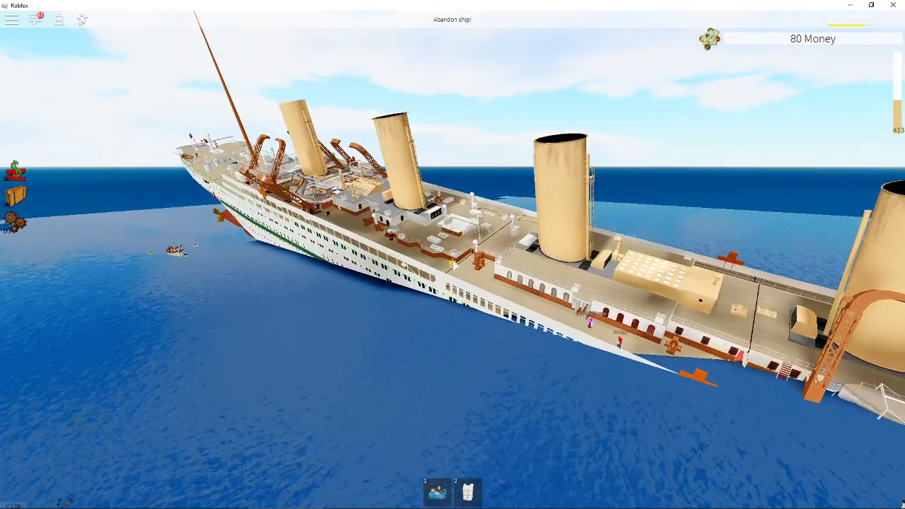
pyautogui.moveTo(452, 262); pyautogui.dragTo(354, 177)
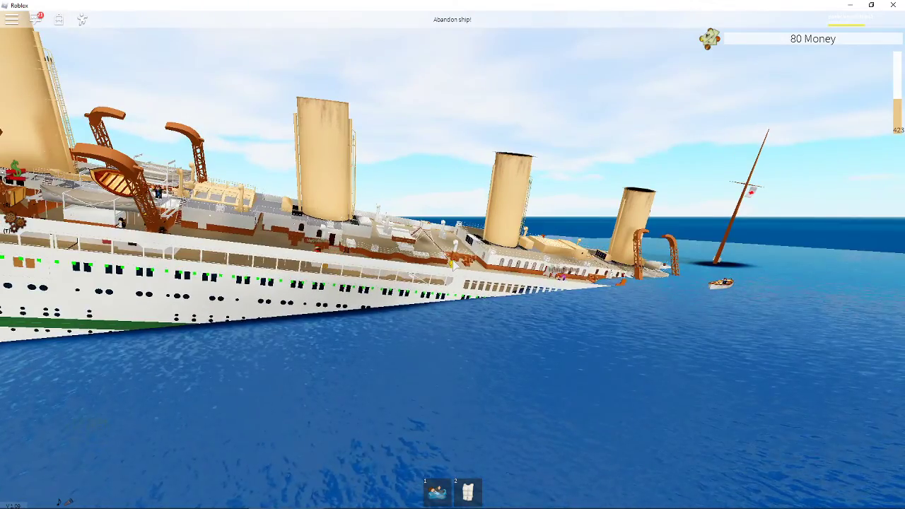
pyautogui.scroll(8, 452, 262)
pyautogui.moveTo(452, 261); pyautogui.dragTo(354, 212)
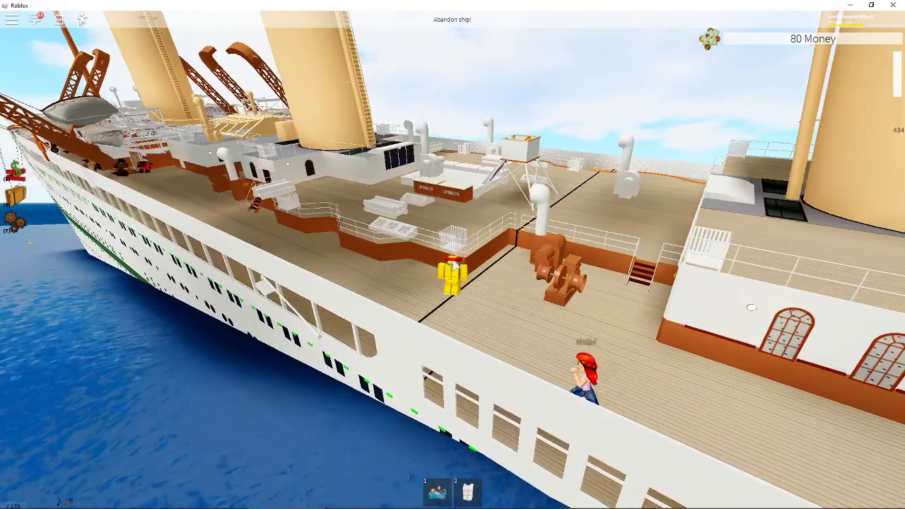
pyautogui.scroll(-8, 453, 261)
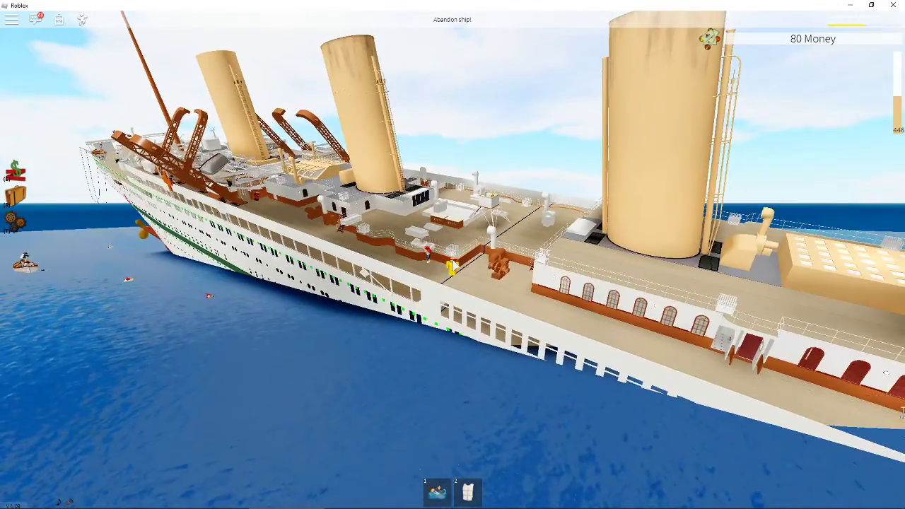
pyautogui.moveTo(452, 212); pyautogui.dragTo(354, 283)
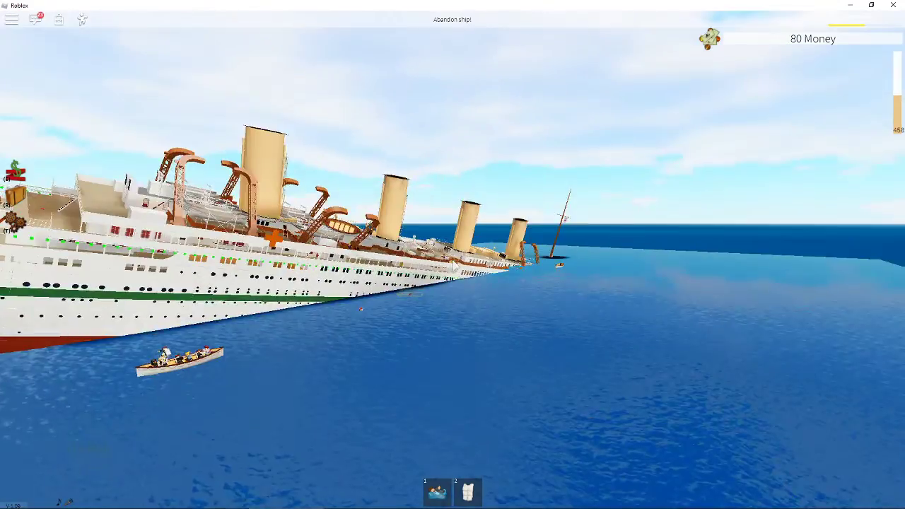
pyautogui.moveTo(452, 318); pyautogui.dragTo(453, 212)
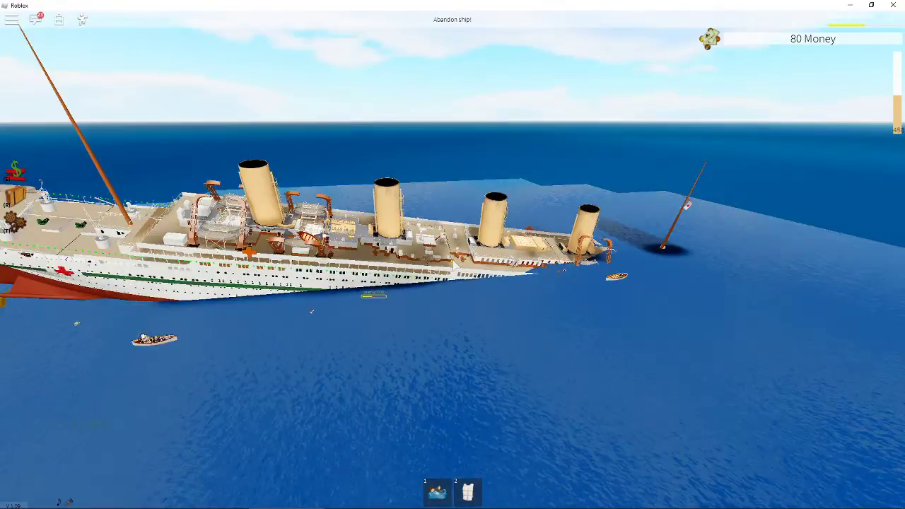
pyautogui.scroll(8, 452, 254)
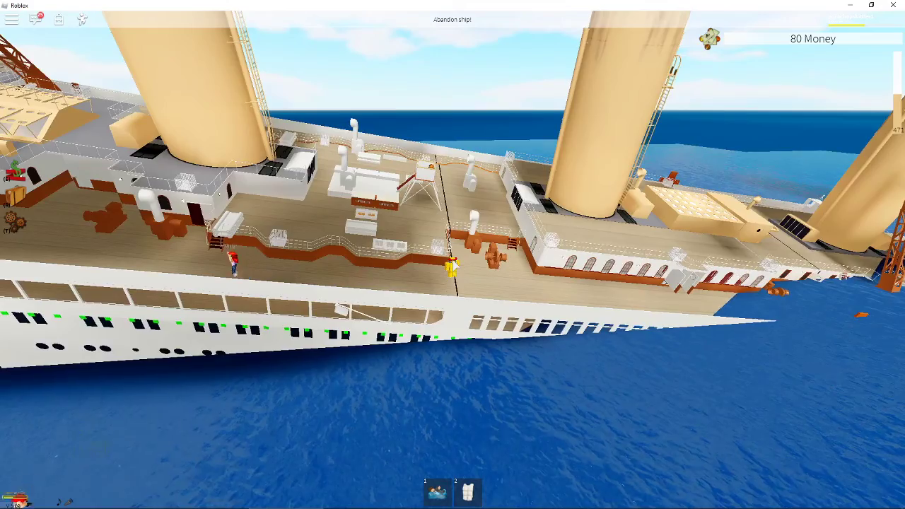
pyautogui.rightClick(452, 255)
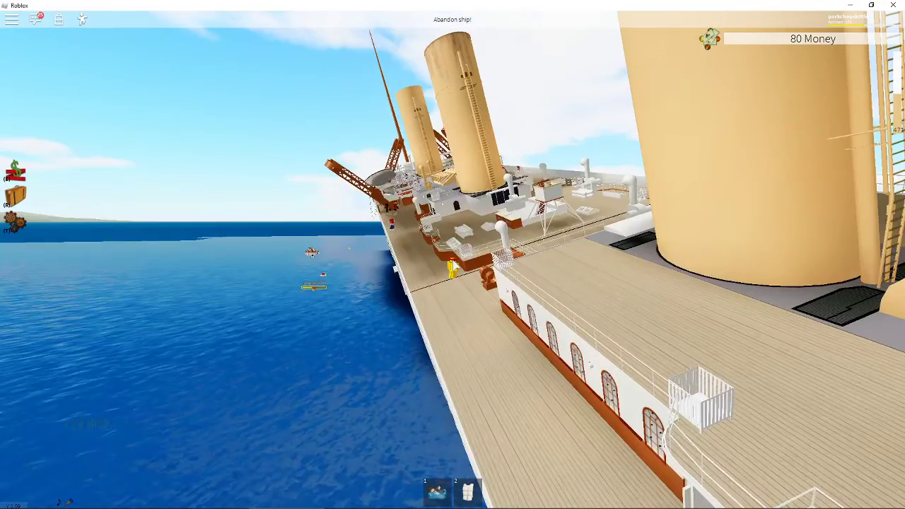
pyautogui.scroll(-8, 452, 254)
# Step: Swing from a top-down view to water level, then back to the avatar on deck
pyautogui.moveTo(453, 318)
pyautogui.mouseDown()
pyautogui.moveTo(452, 177)
pyautogui.moveTo(283, 318)
pyautogui.mouseUp()
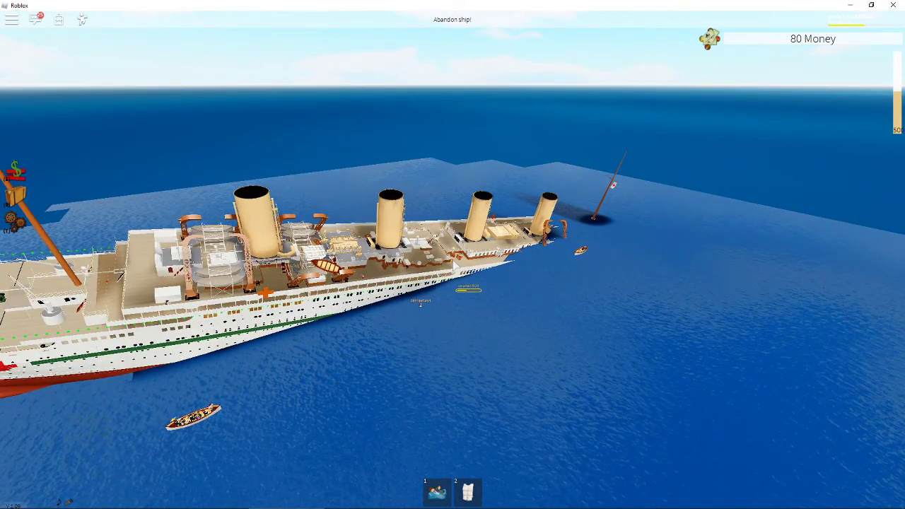
pyautogui.scroll(5, 452, 254)
pyautogui.moveTo(453, 212); pyautogui.dragTo(453, 318)
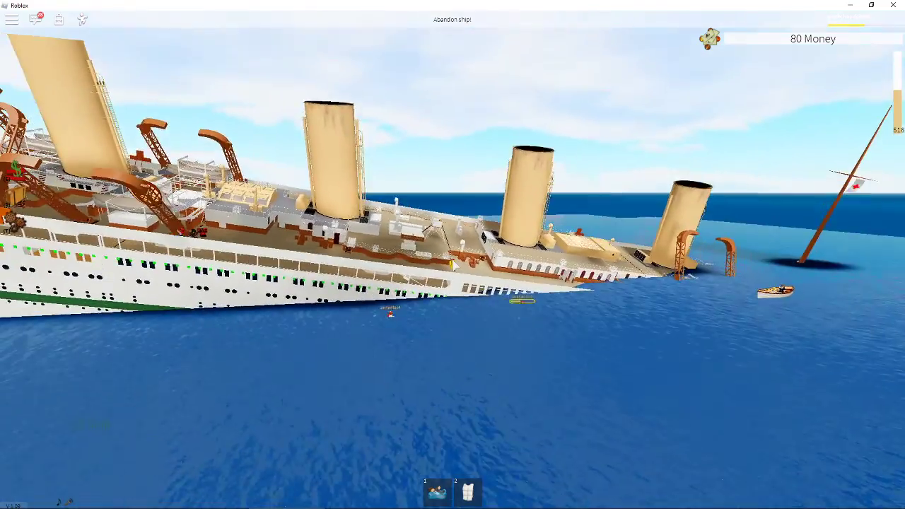
pyautogui.moveTo(452, 212)
pyautogui.mouseDown()
pyautogui.moveTo(452, 354)
pyautogui.moveTo(452, 212)
pyautogui.mouseUp()
pyautogui.scroll(10, 451, 256)
pyautogui.scroll(3, 453, 263)
pyautogui.scroll(-5, 452, 263)
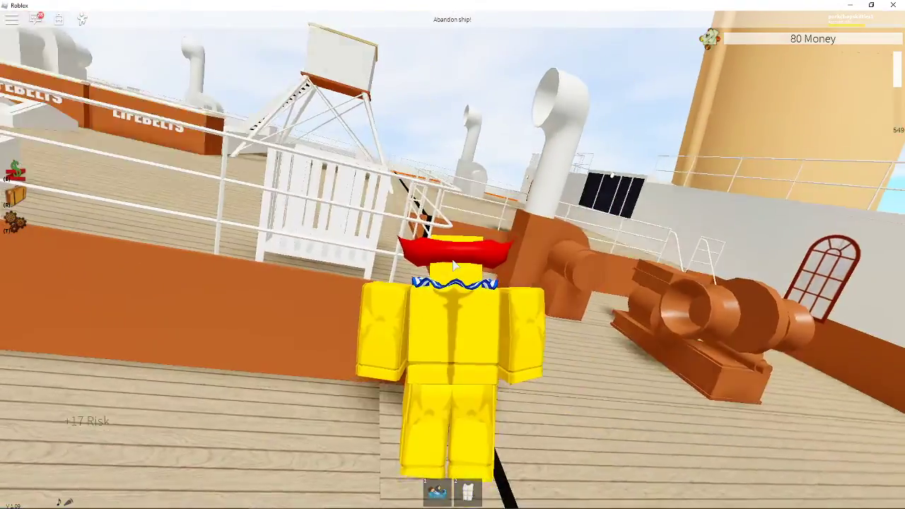
pyautogui.scroll(3, 453, 263)
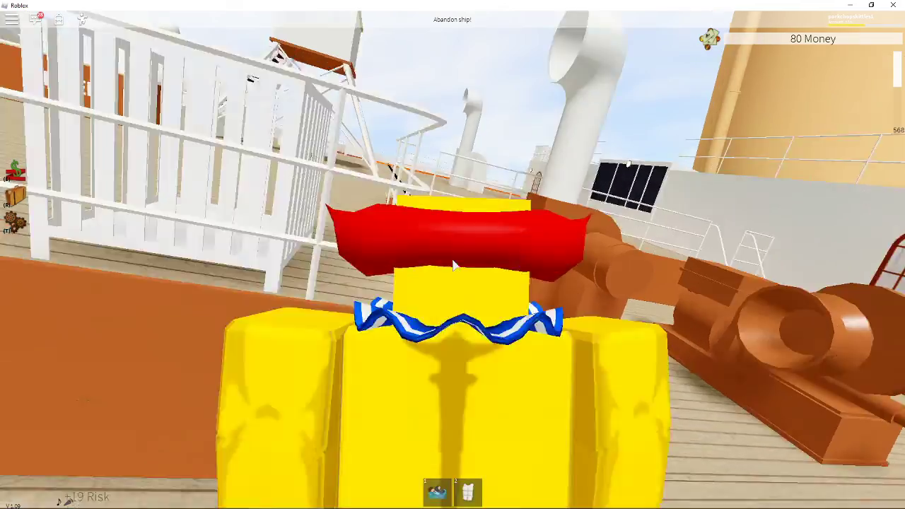
pyautogui.scroll(3, 453, 263)
pyautogui.scroll(-3, 452, 263)
pyautogui.scroll(-10, 452, 263)
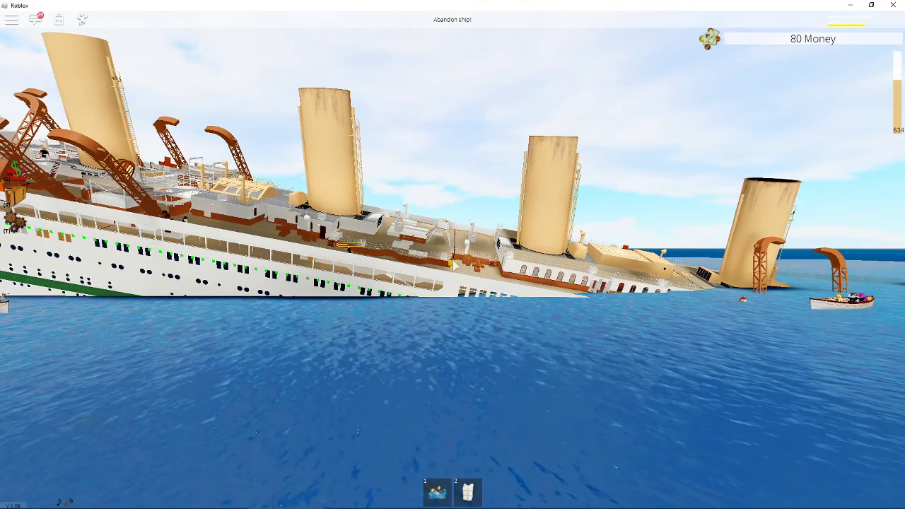
pyautogui.moveTo(439, 191); pyautogui.dragTo(440, 191)
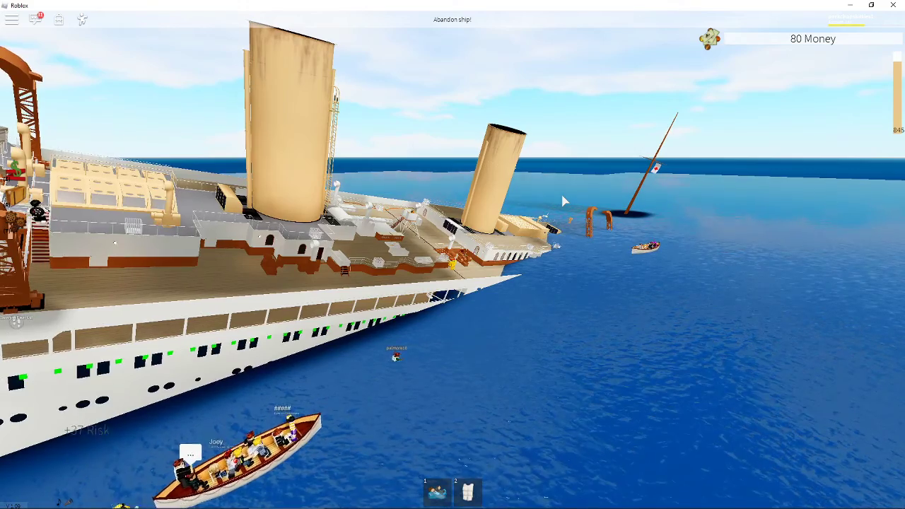
pyautogui.scroll(-5, 565, 202)
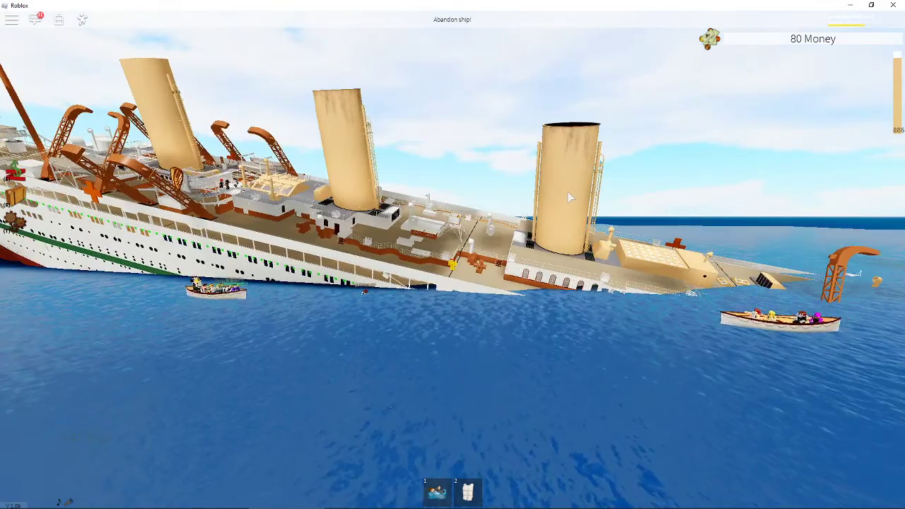
pyautogui.scroll(5, 570, 196)
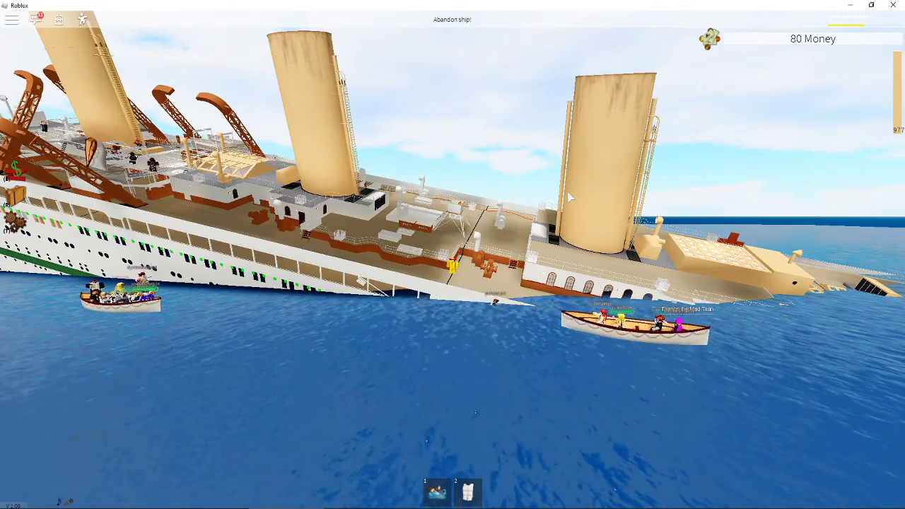
pyautogui.scroll(5, 568, 192)
pyautogui.scroll(-5, 568, 192)
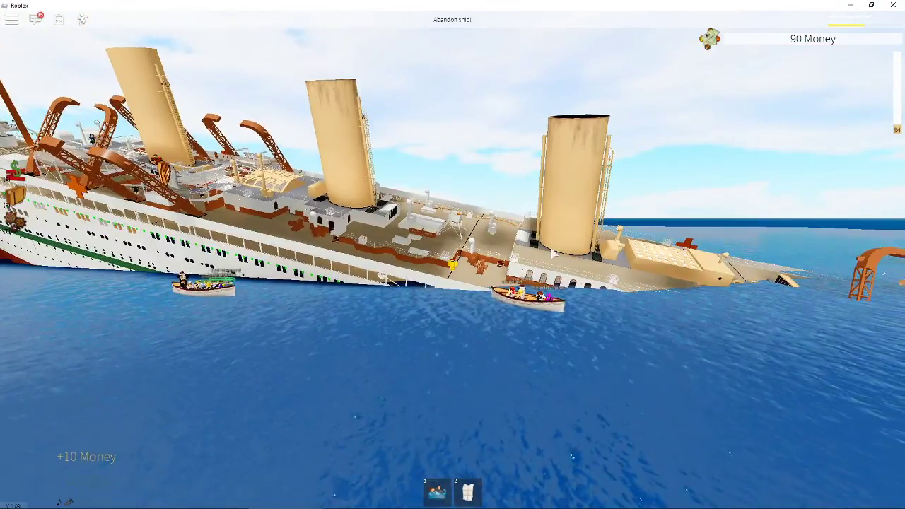
pyautogui.scroll(5, 566, 193)
pyautogui.moveTo(567, 193); pyautogui.dragTo(551, 253)
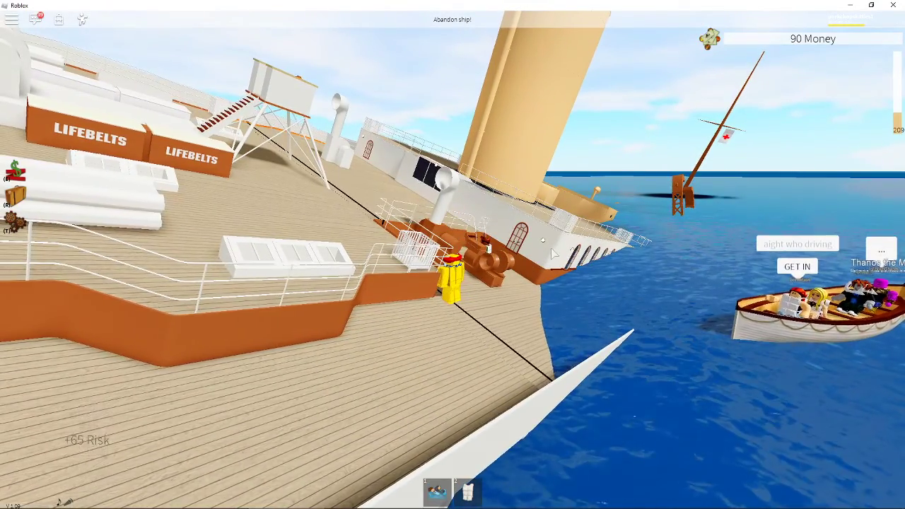
# Step: Orbit from the avatar on deck around to the lifeboats beside the ship
pyautogui.moveTo(555, 253)
pyautogui.mouseDown()
pyautogui.moveTo(549, 245)
pyautogui.moveTo(553, 253)
pyautogui.mouseUp()
pyautogui.scroll(5, 552, 253)
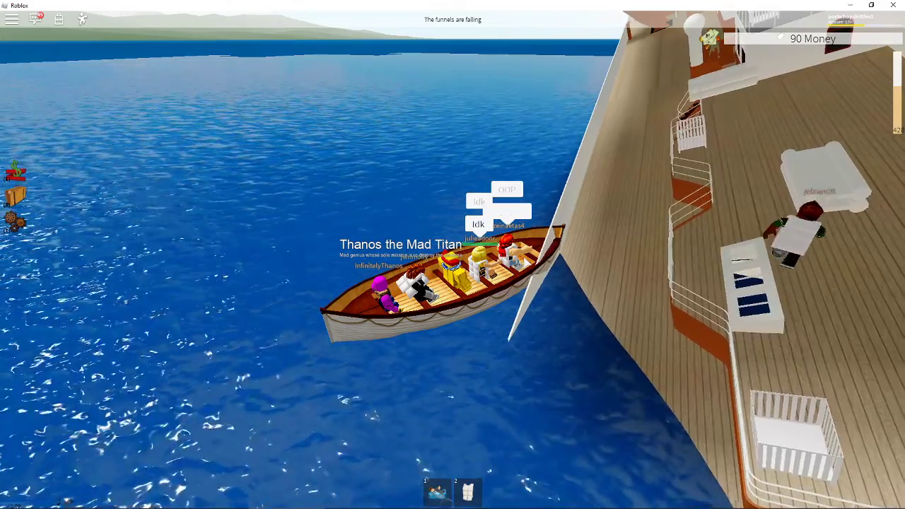
pyautogui.moveTo(523, 253); pyautogui.dragTo(523, 253)
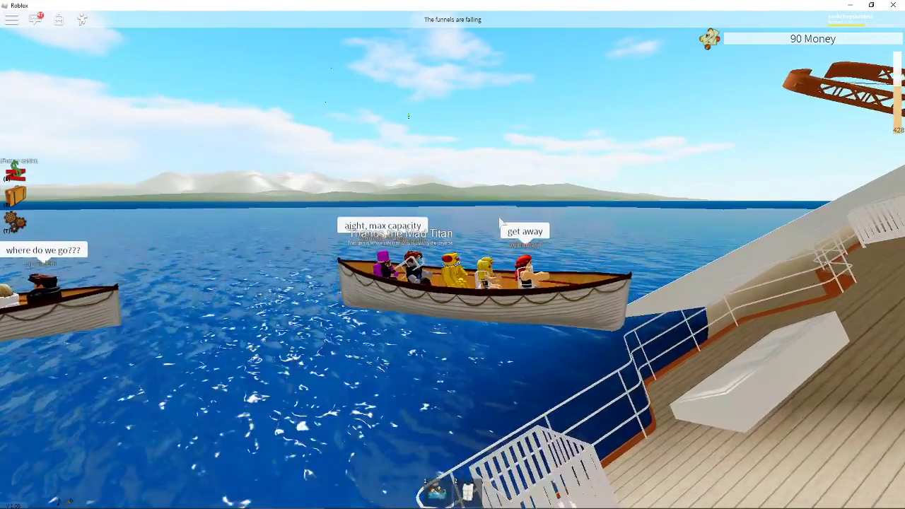
pyautogui.moveTo(523, 253); pyautogui.dragTo(502, 223)
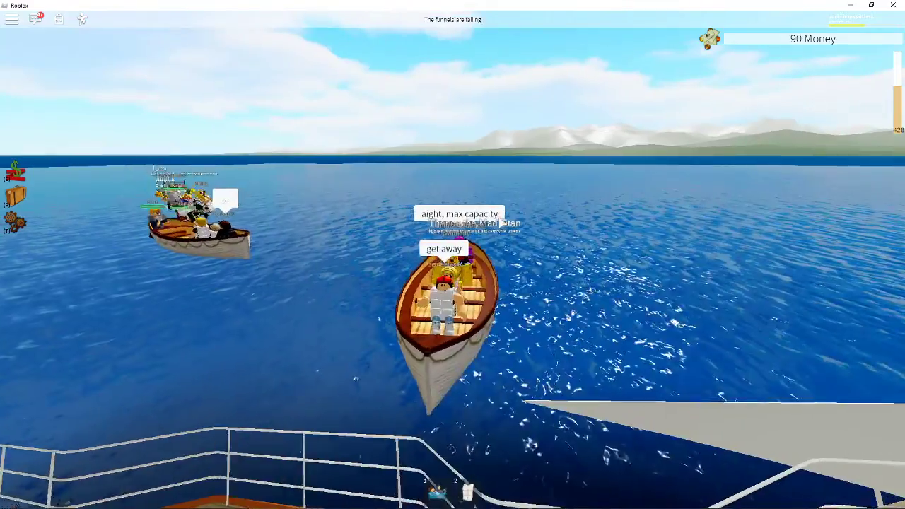
pyautogui.scroll(-8, 502, 223)
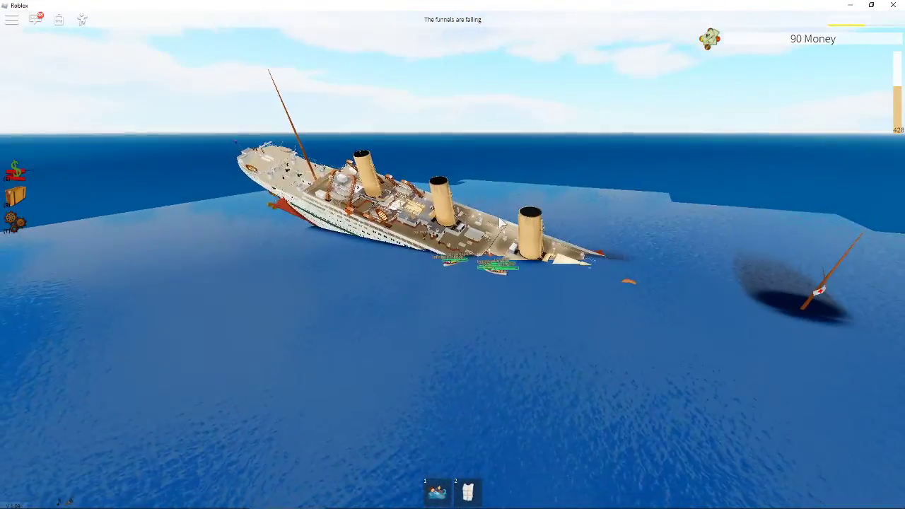
pyautogui.scroll(8, 502, 223)
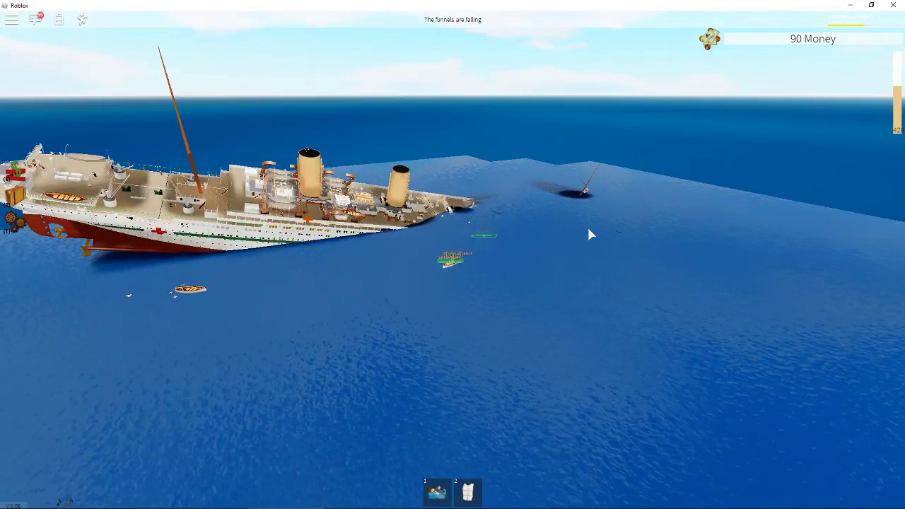
pyautogui.scroll(-5, 587, 224)
# Step: Orbit the camera to bring the sinking liner into view and open the chat log
pyautogui.moveTo(591, 235); pyautogui.dragTo(591, 212)
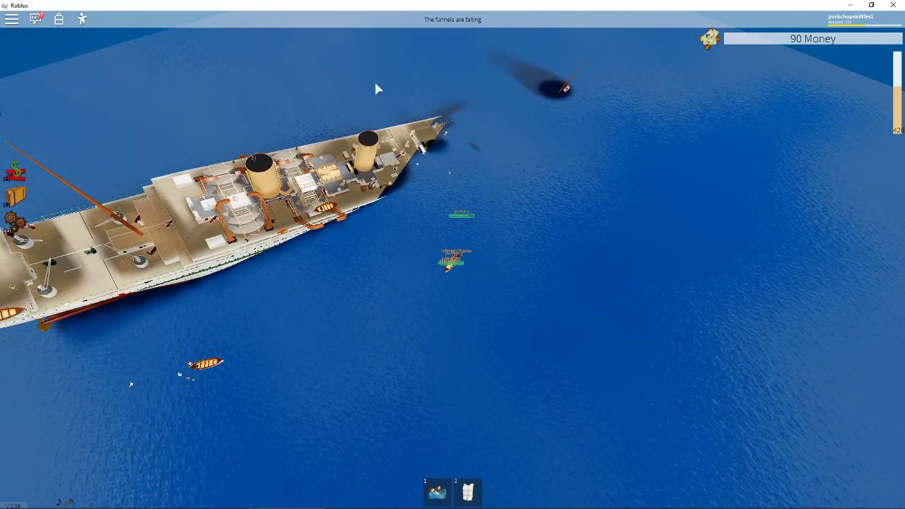
pyautogui.press('Right')
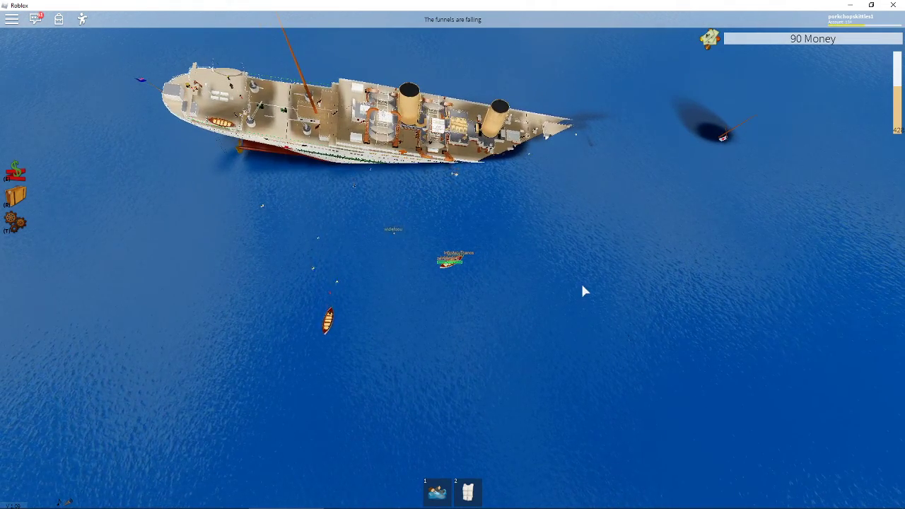
pyautogui.scroll(5, 593, 257)
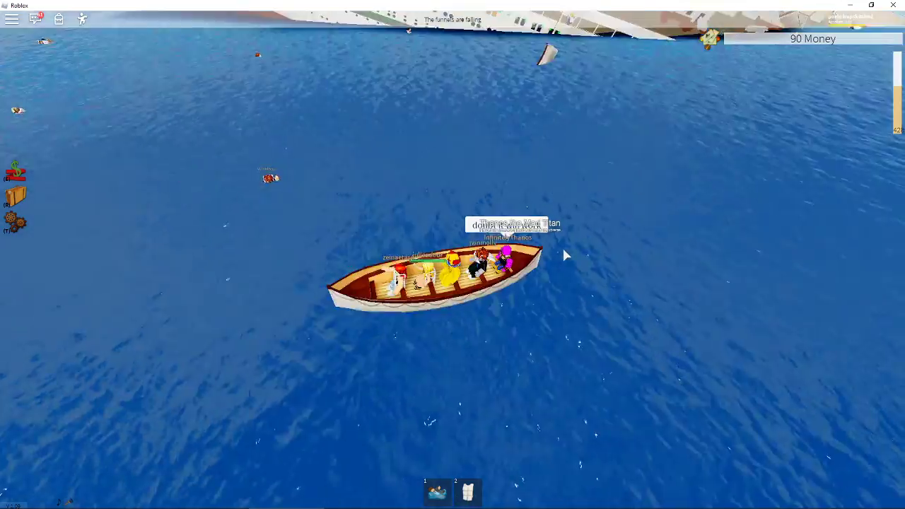
pyautogui.rightClick(564, 254)
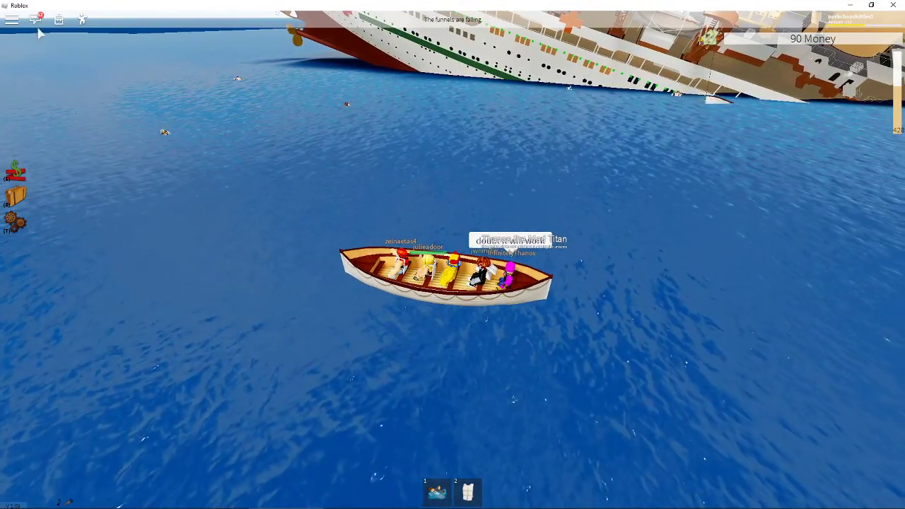
pyautogui.click(35, 19)
pyautogui.scroll(-4, 302, 277)
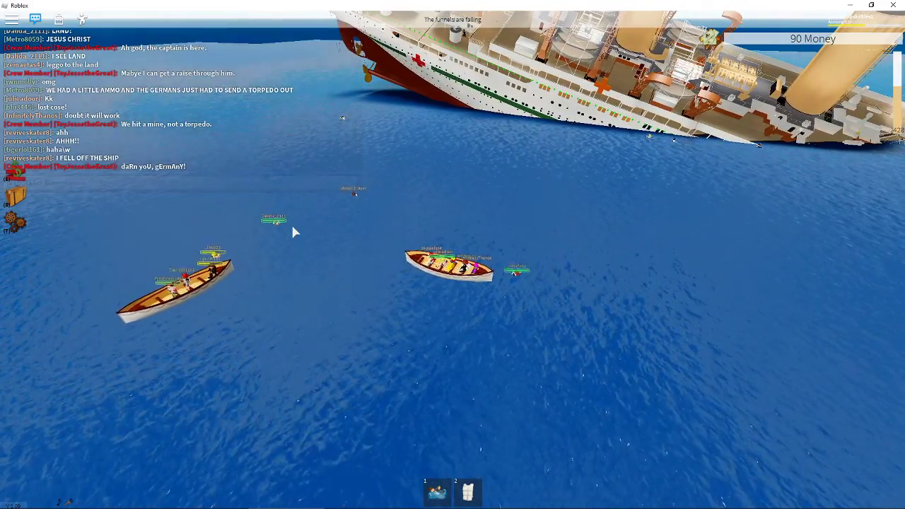
pyautogui.scroll(3, 294, 231)
pyautogui.scroll(3, 294, 231)
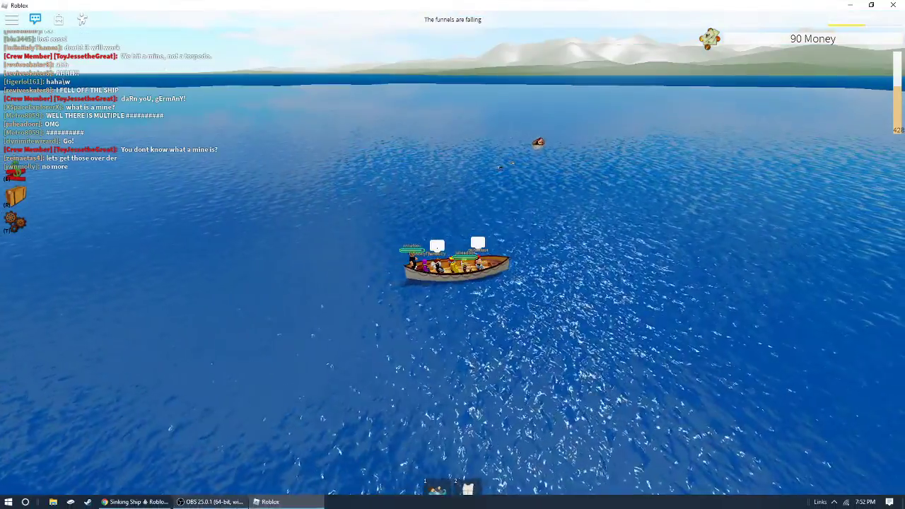
# Step: Restore and minimize the OBS window, then turn the view toward the ship
pyautogui.click(210, 502)
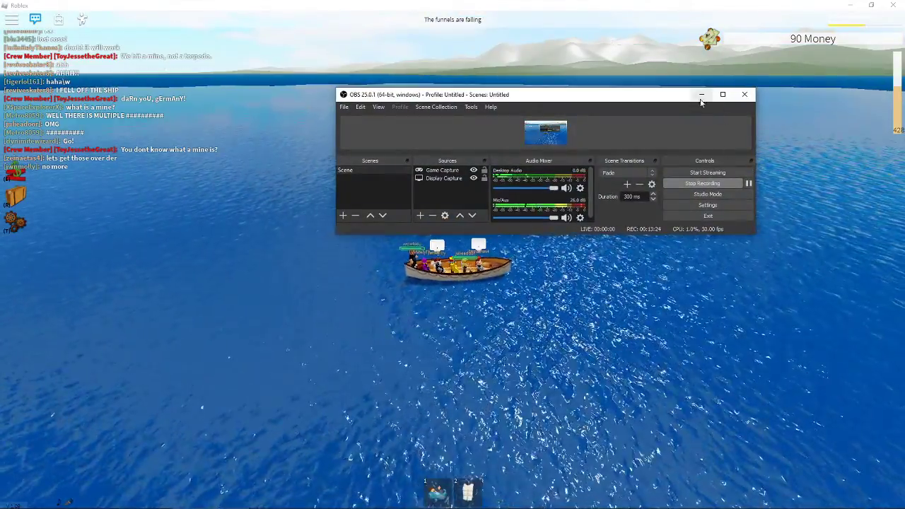
pyautogui.click(701, 95)
pyautogui.moveTo(646, 127); pyautogui.dragTo(651, 136)
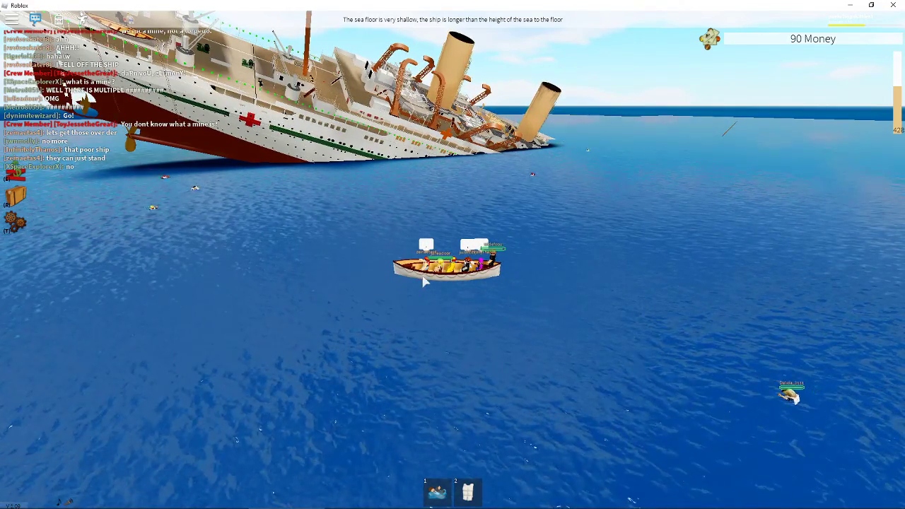
# Step: Orbit around the lifeboat and dip underwater to see the liner's hull reach the seabed
pyautogui.moveTo(382, 40); pyautogui.dragTo(384, 39)
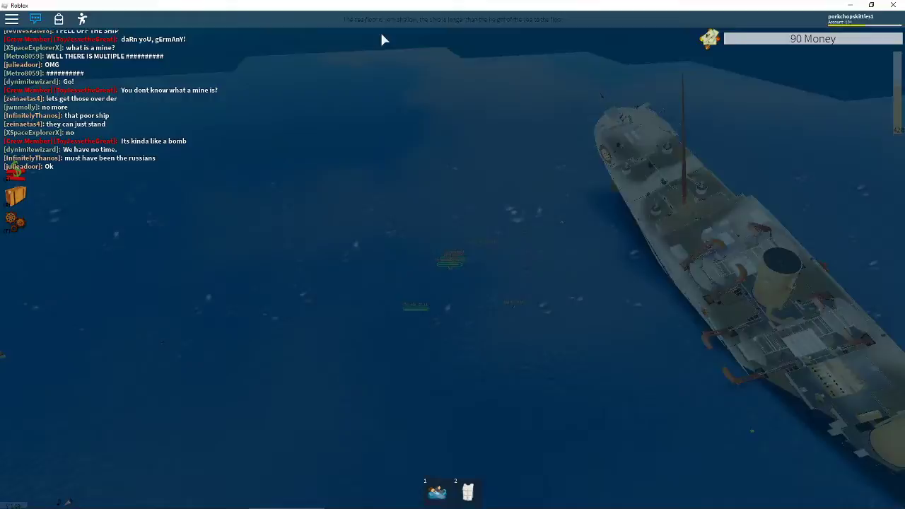
pyautogui.moveTo(382, 40); pyautogui.dragTo(385, 39)
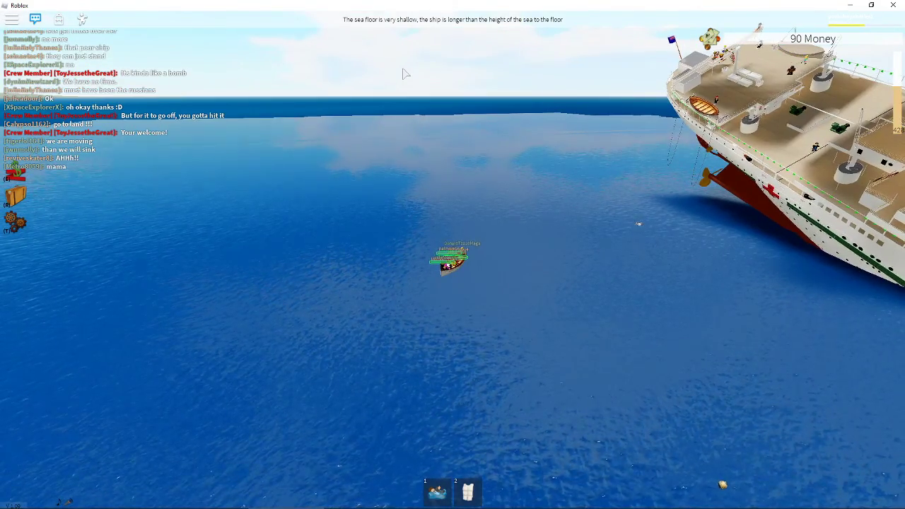
pyautogui.moveTo(405, 73); pyautogui.dragTo(212, 78)
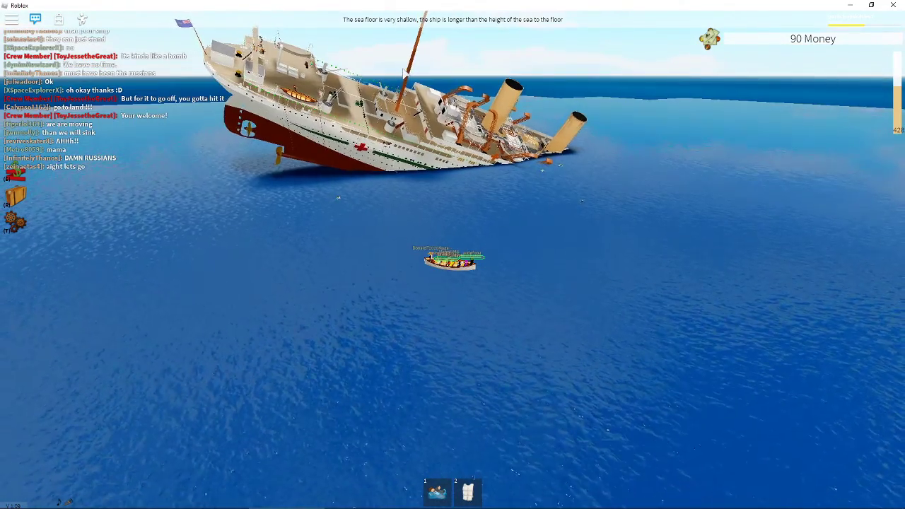
pyautogui.moveTo(452, 212)
pyautogui.mouseDown()
pyautogui.moveTo(404, 73)
pyautogui.moveTo(401, 84)
pyautogui.mouseUp()
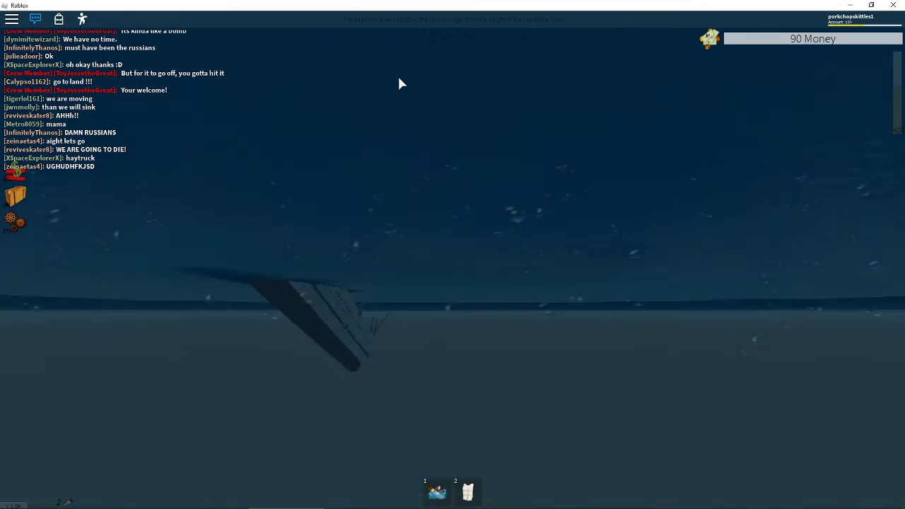
pyautogui.moveTo(400, 83); pyautogui.dragTo(401, 83)
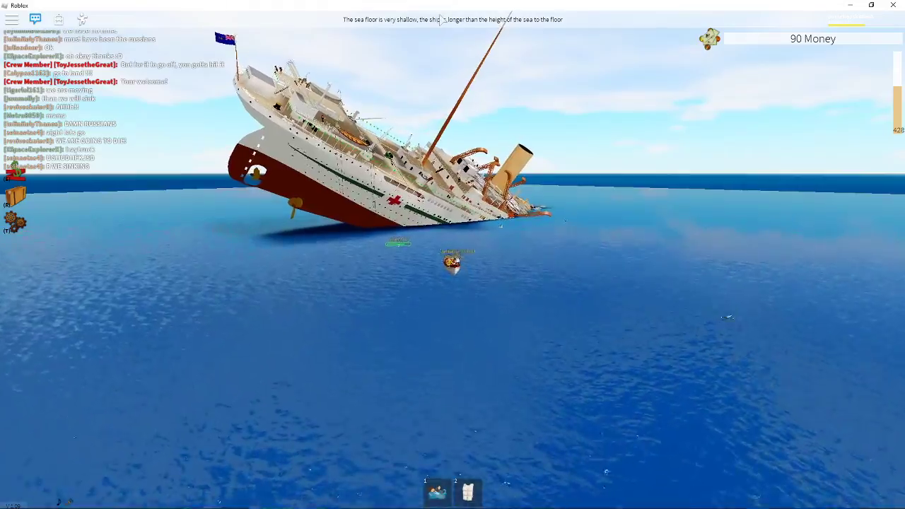
pyautogui.scroll(8, 492, 239)
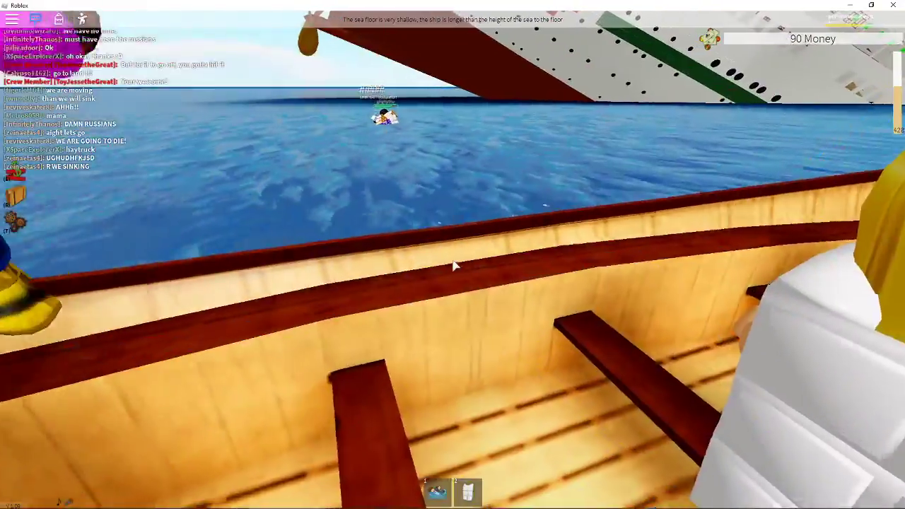
pyautogui.scroll(-3, 493, 238)
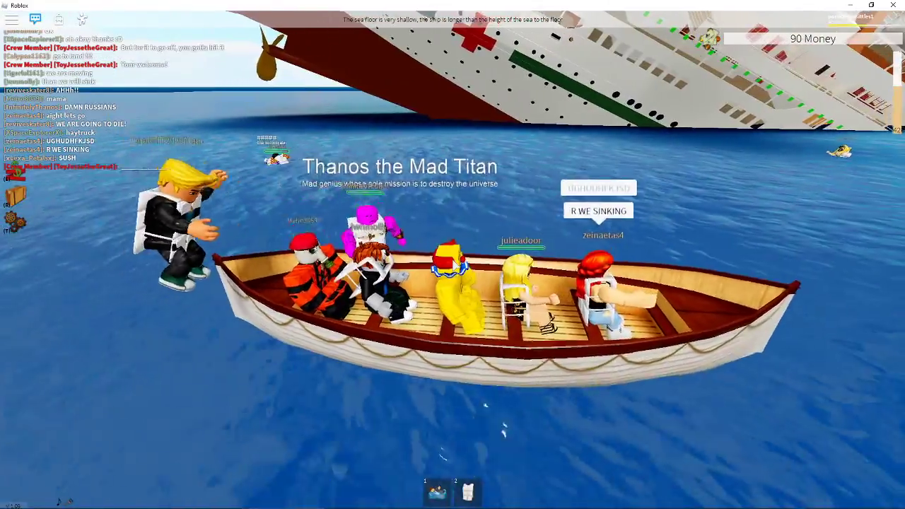
# Step: Orbit around the lifeboat's passengers side-on, then look forward along the boat
pyautogui.moveTo(453, 389); pyautogui.dragTo(353, 396)
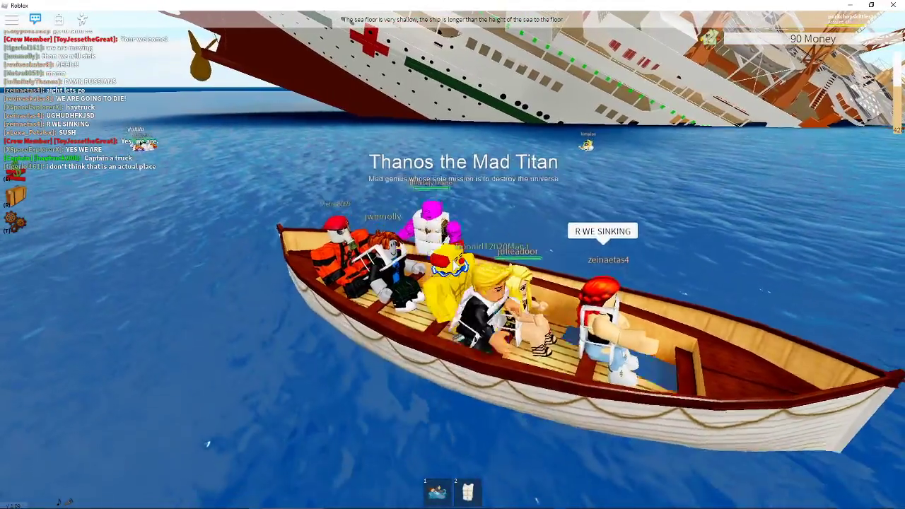
pyautogui.moveTo(495, 396); pyautogui.dragTo(396, 396)
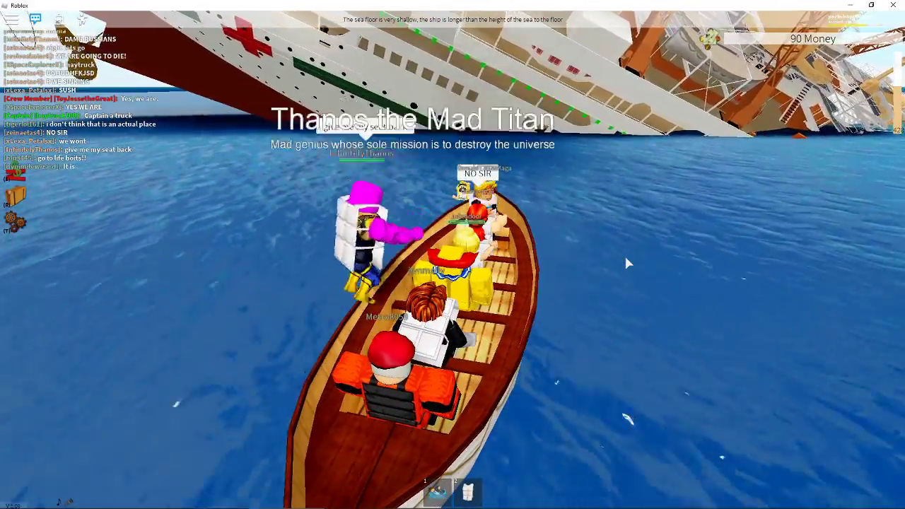
pyautogui.scroll(-5, 627, 263)
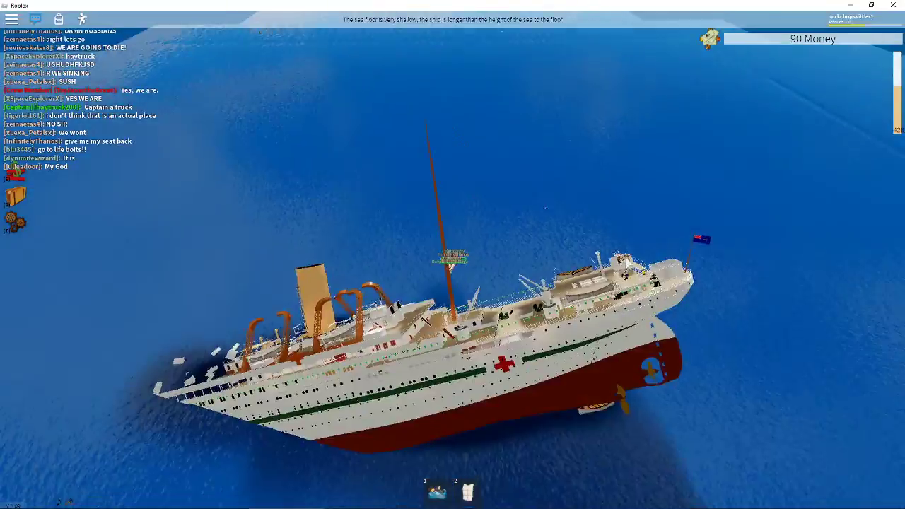
pyautogui.scroll(8, 627, 263)
pyautogui.scroll(-2, 452, 265)
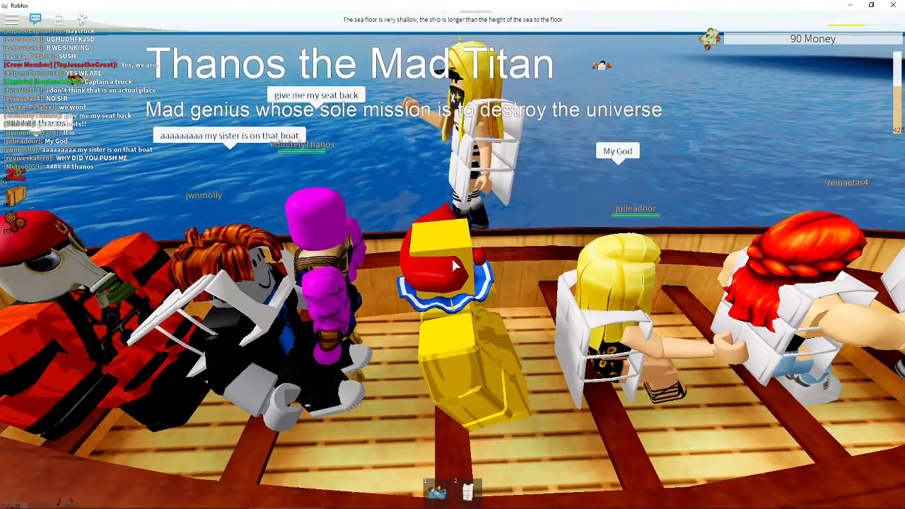
pyautogui.moveTo(451, 256); pyautogui.dragTo(452, 263)
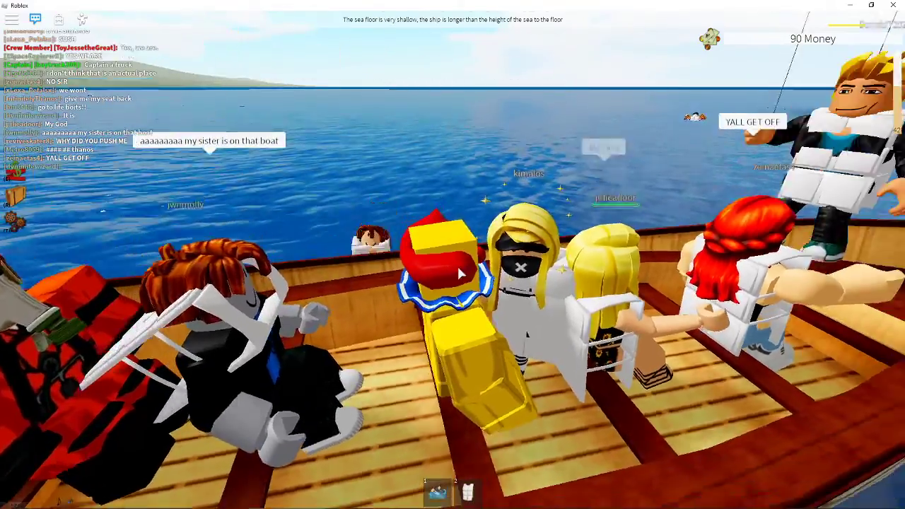
pyautogui.moveTo(457, 263); pyautogui.dragTo(460, 273)
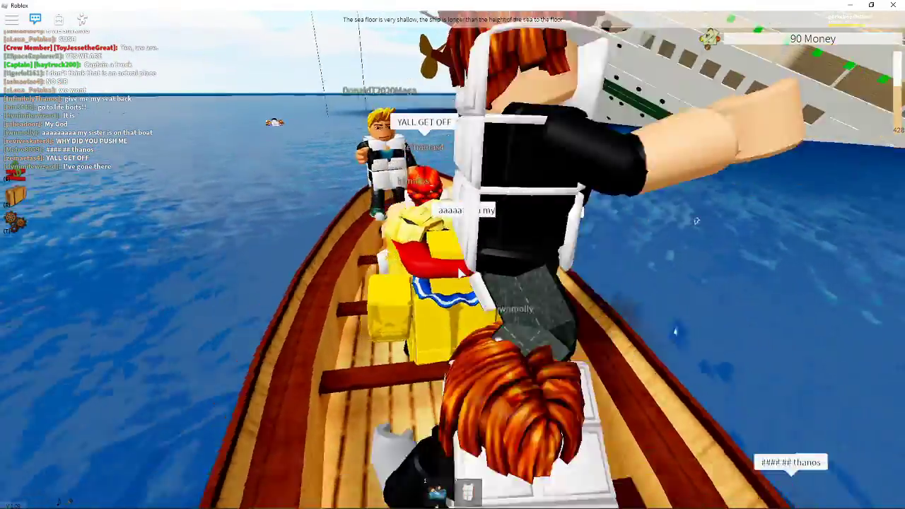
pyautogui.scroll(-8, 459, 273)
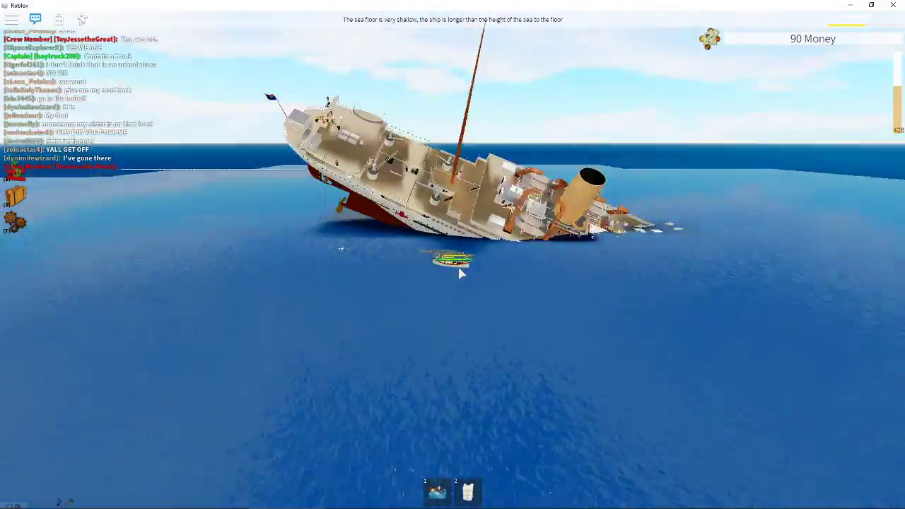
# Step: Orbit from a low view behind the lifeboat to the sinking ship, ending level with the boat
pyautogui.moveTo(460, 273); pyautogui.dragTo(460, 274)
pyautogui.scroll(5, 460, 273)
pyautogui.scroll(5, 459, 273)
pyautogui.scroll(-5, 459, 274)
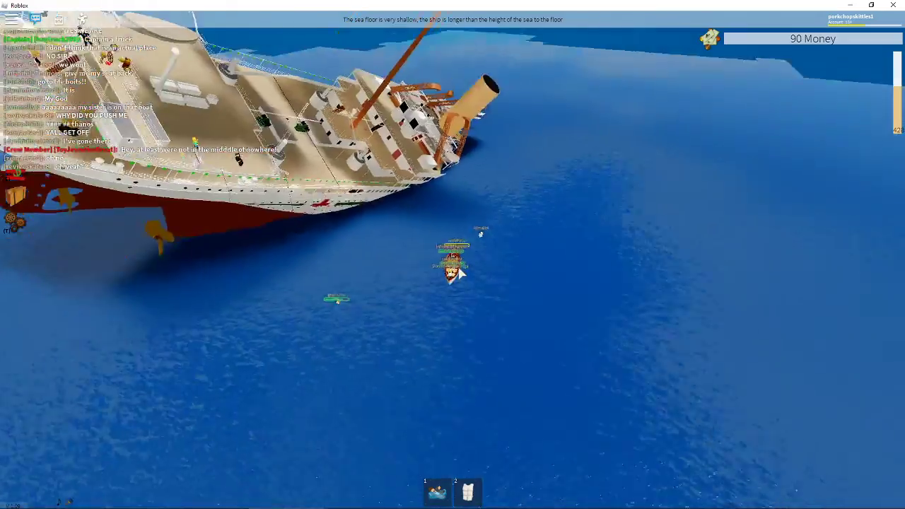
pyautogui.moveTo(459, 274); pyautogui.dragTo(452, 275)
pyautogui.scroll(4, 452, 276)
pyautogui.scroll(-5, 457, 264)
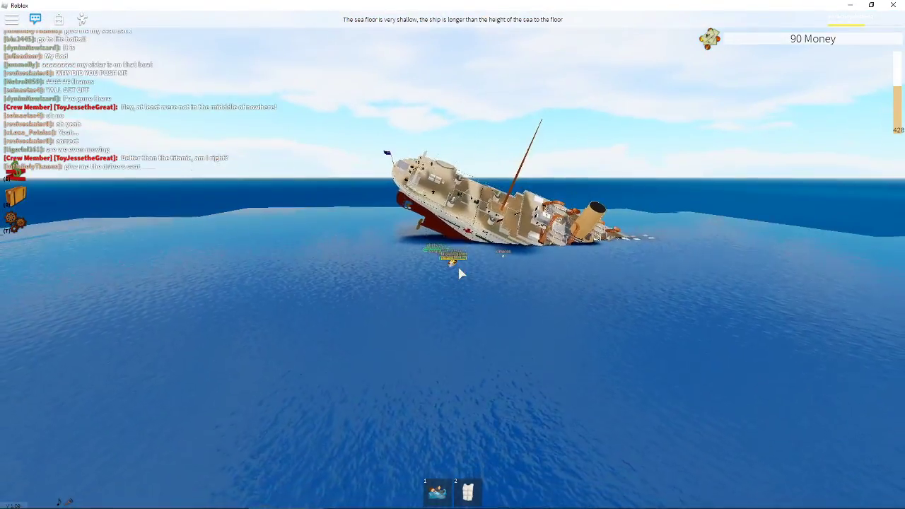
pyautogui.moveTo(460, 274); pyautogui.dragTo(842, 269)
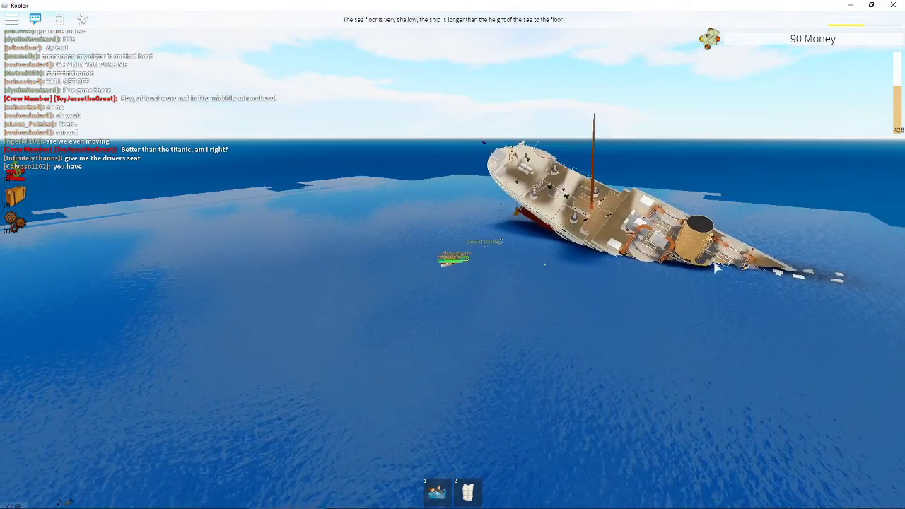
pyautogui.scroll(5, 525, 219)
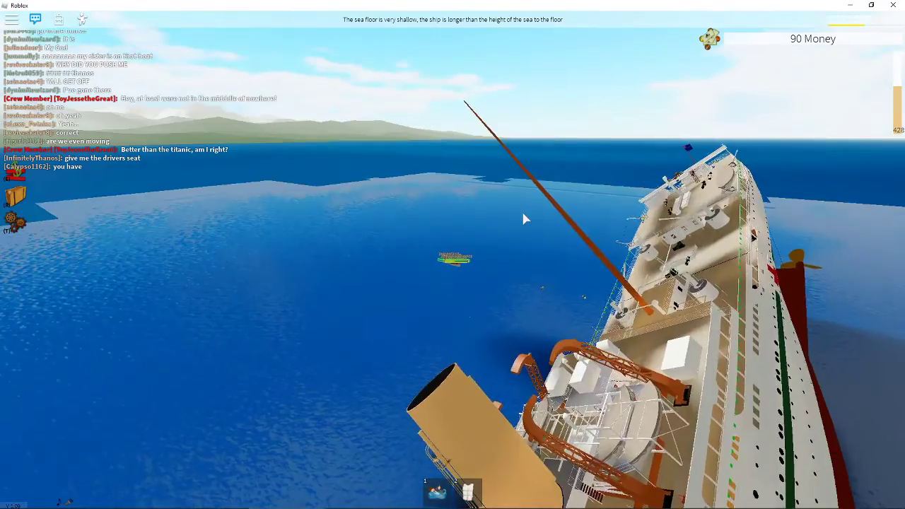
pyautogui.scroll(3, 525, 219)
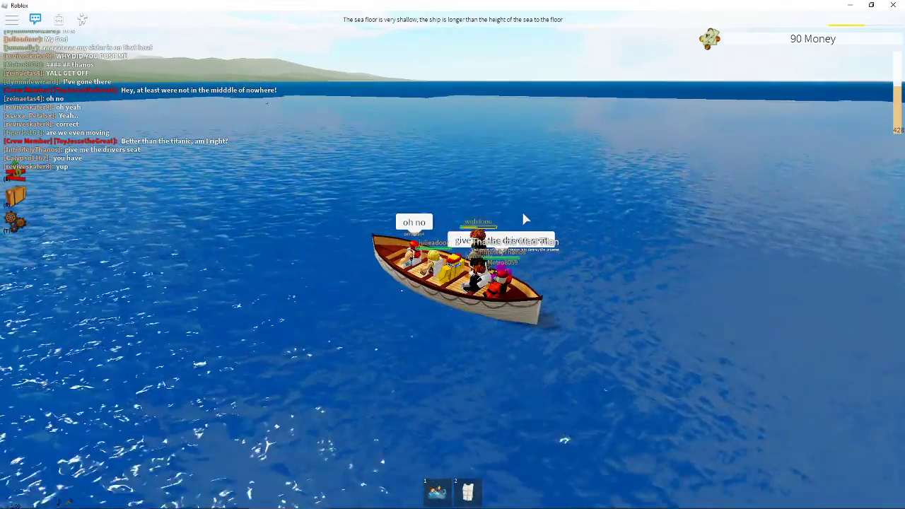
pyautogui.moveTo(524, 219); pyautogui.dragTo(524, 215)
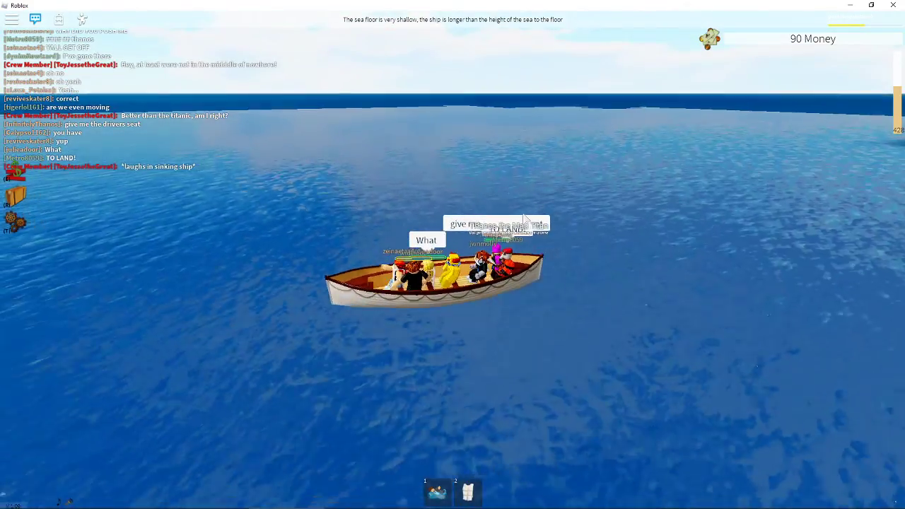
pyautogui.scroll(5, 524, 216)
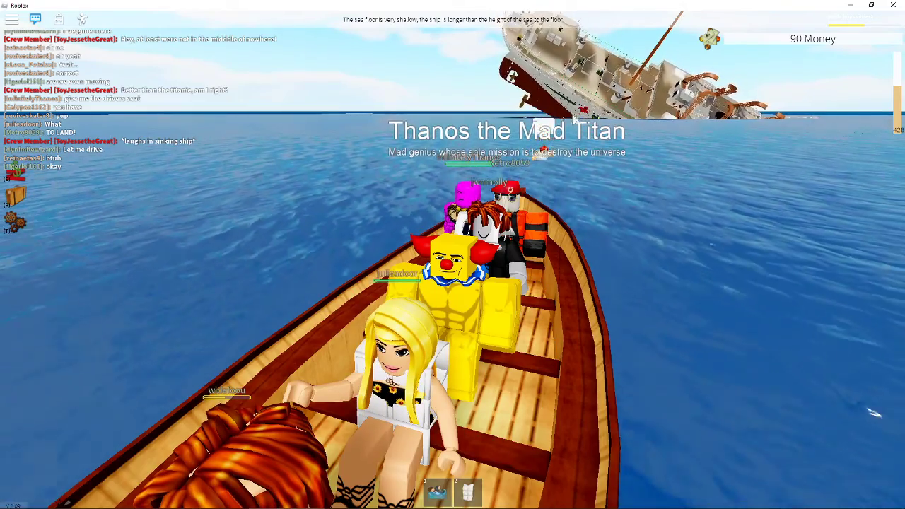
# Step: Open chat for the GO BACK message, then orbit out toward the horizon and distant liner
pyautogui.press('/')
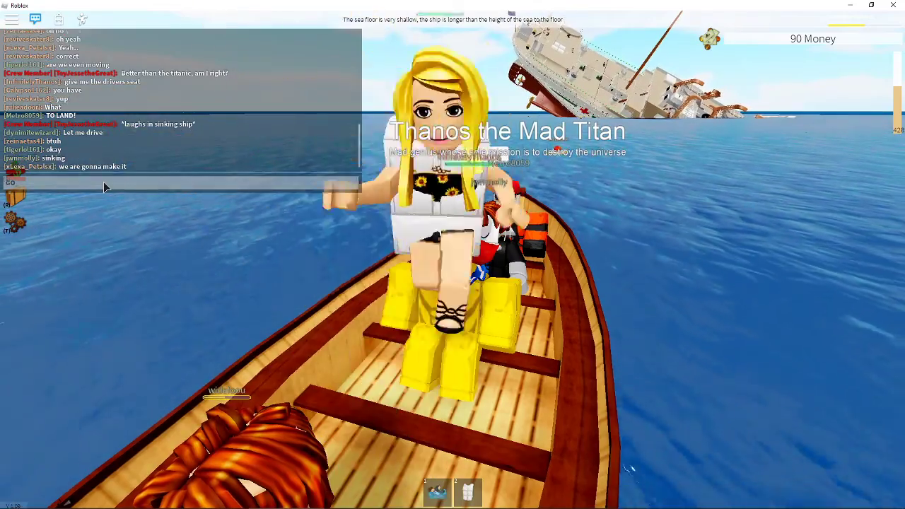
pyautogui.write('GO BACK')
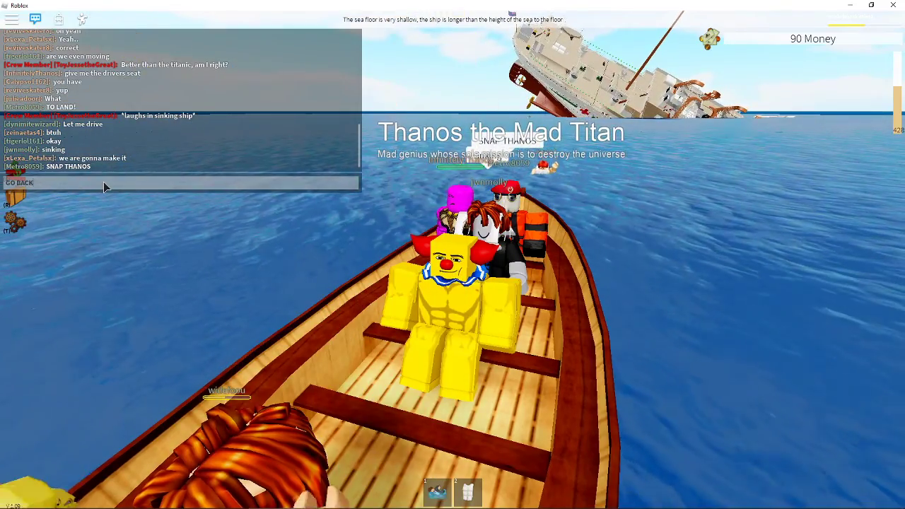
pyautogui.moveTo(225, 243); pyautogui.dragTo(229, 252)
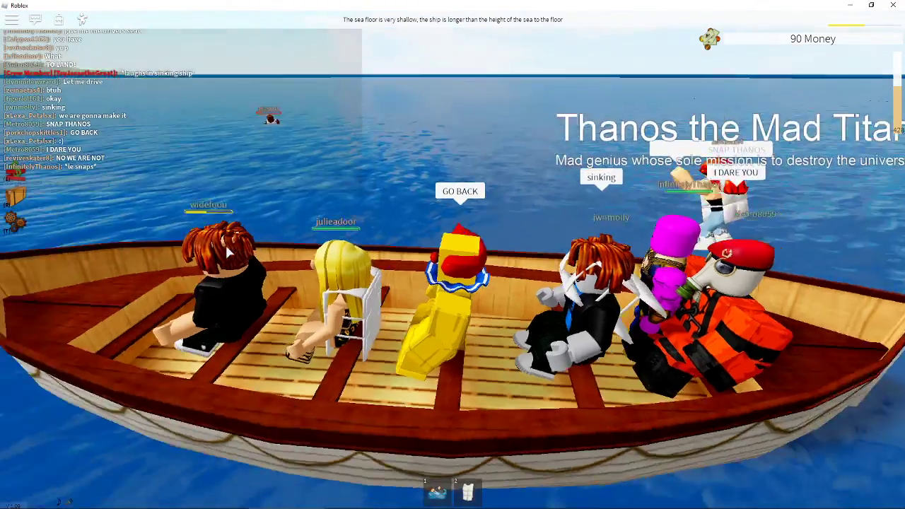
pyautogui.moveTo(229, 252); pyautogui.dragTo(229, 251)
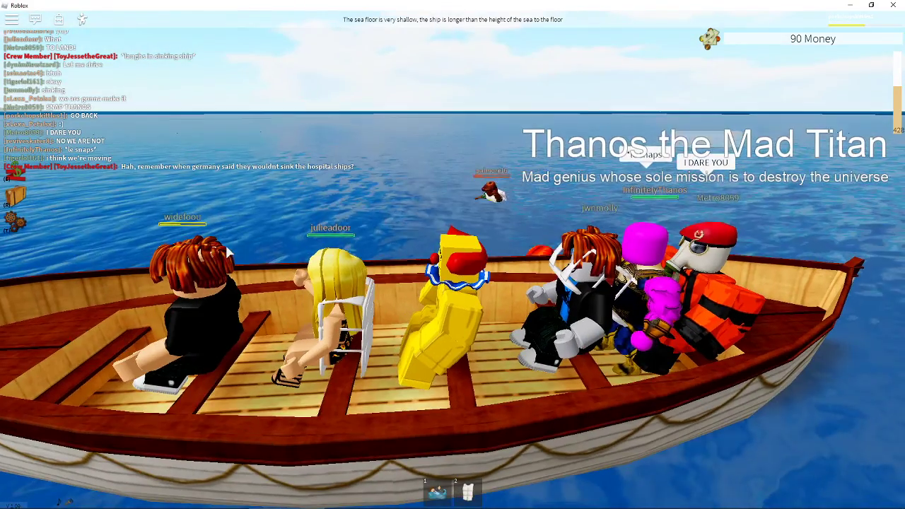
pyautogui.scroll(-5, 228, 251)
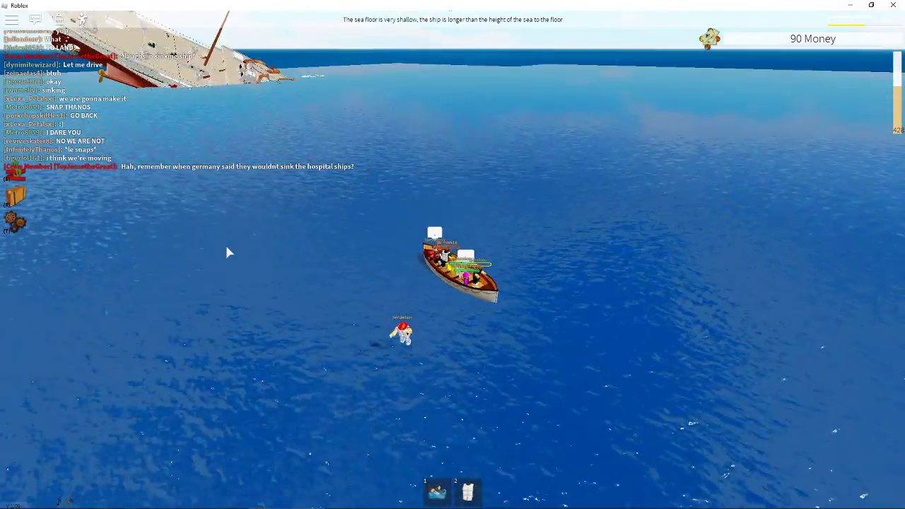
pyautogui.scroll(8, 228, 251)
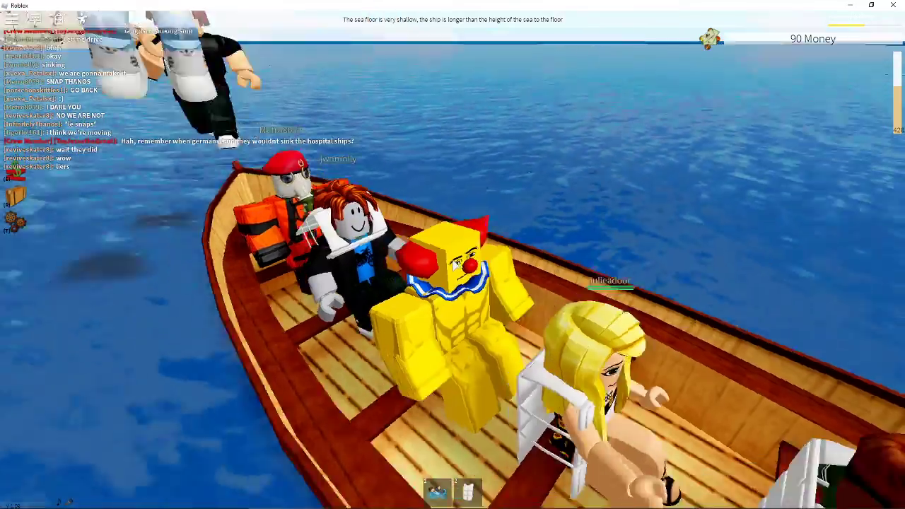
pyautogui.moveTo(283, 254); pyautogui.dragTo(451, 256)
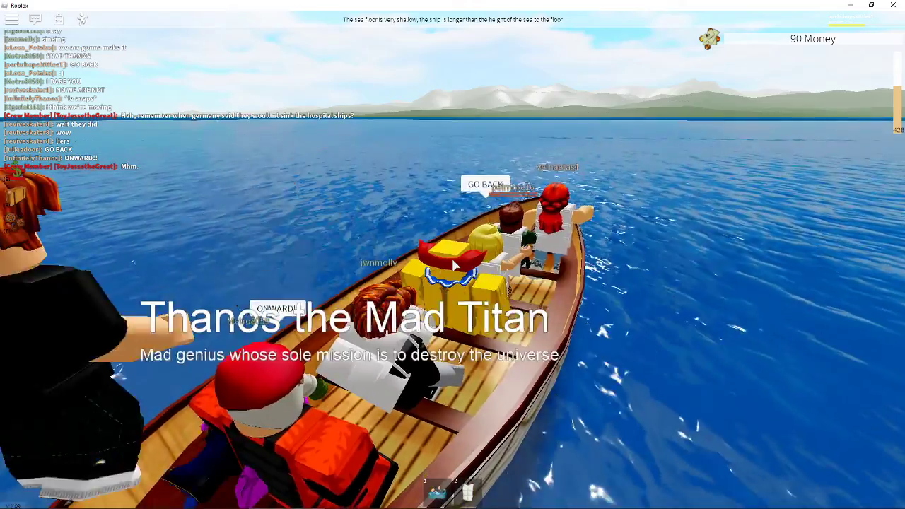
pyautogui.scroll(-3, 455, 263)
pyautogui.scroll(-3, 455, 264)
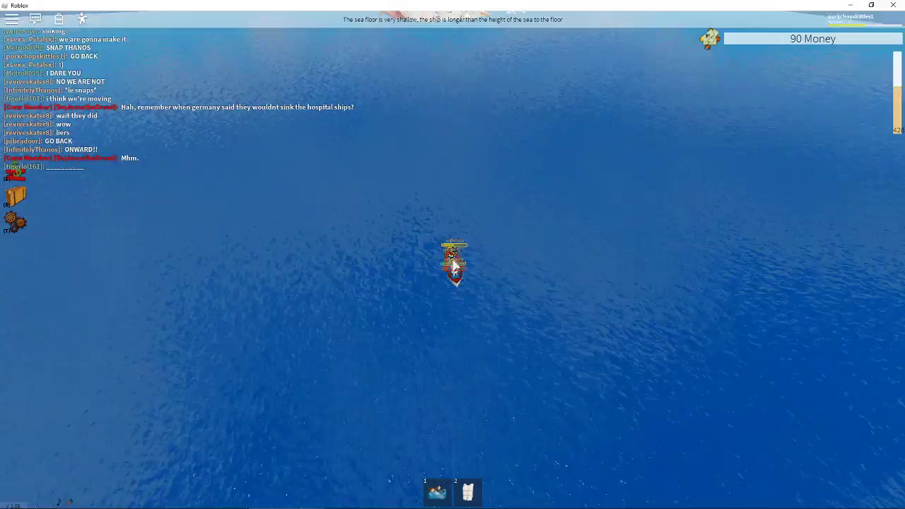
pyautogui.moveTo(455, 264); pyautogui.dragTo(456, 263)
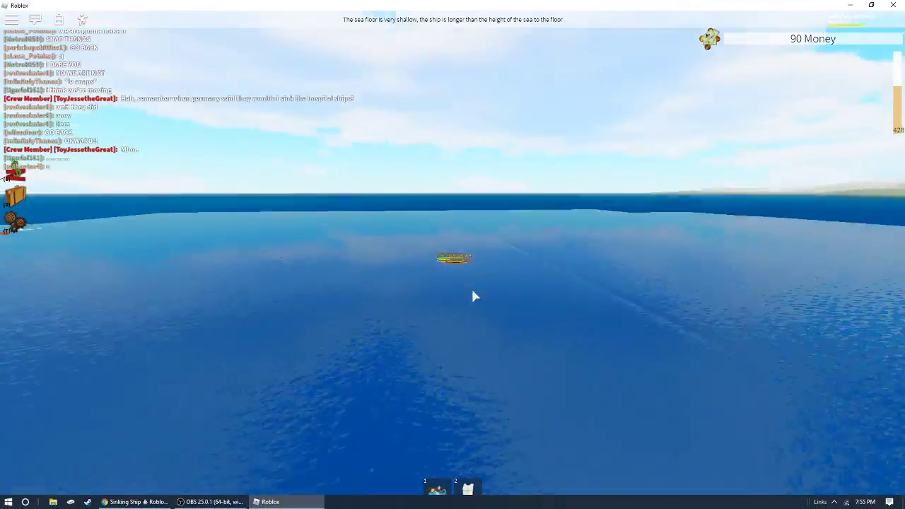
pyautogui.scroll(8, 451, 256)
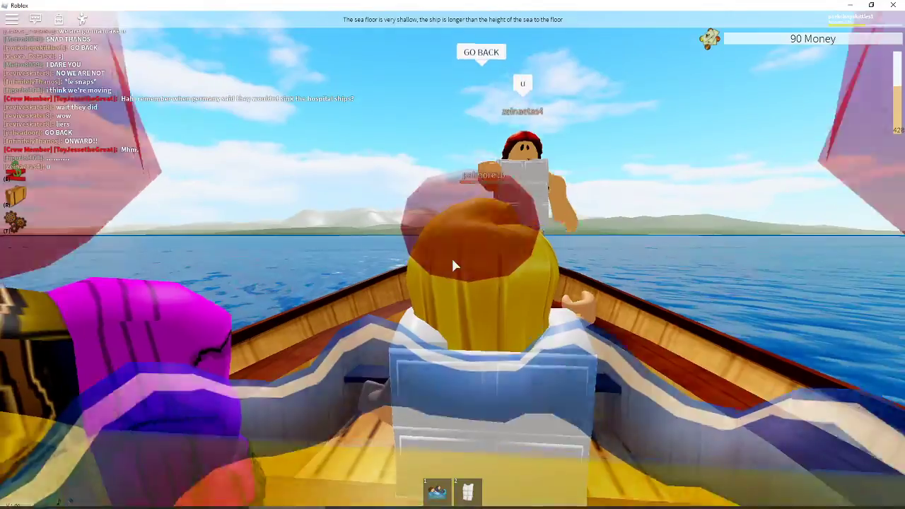
# Step: Orbit the camera around the rowing lifeboat from behind, above and both sides, ending side-on
pyautogui.moveTo(451, 256); pyautogui.dragTo(494, 268)
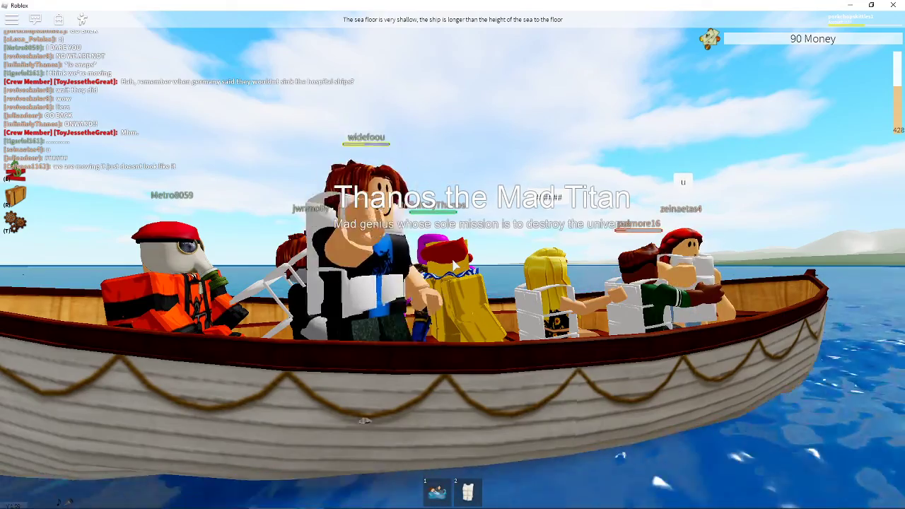
pyautogui.moveTo(454, 264); pyautogui.dragTo(494, 264)
pyautogui.scroll(-5, 455, 264)
pyautogui.scroll(-5, 455, 263)
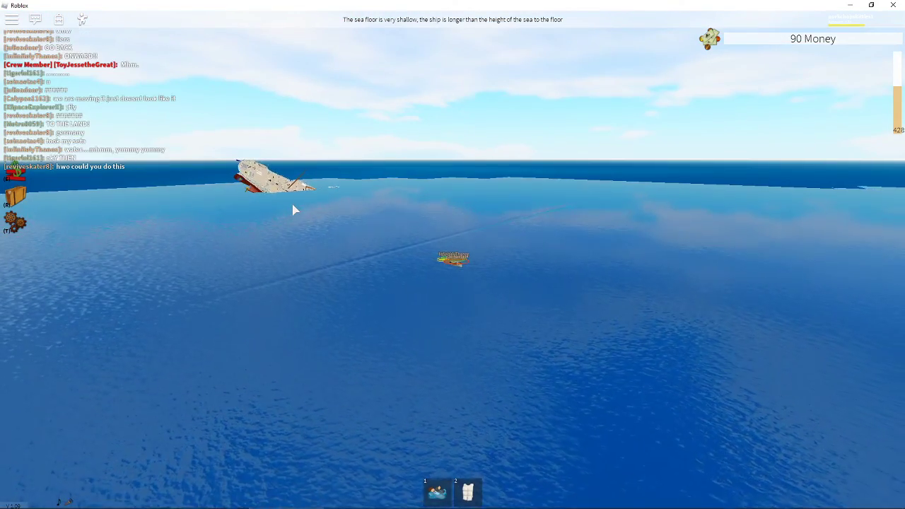
pyautogui.moveTo(294, 210); pyautogui.dragTo(295, 233)
pyautogui.scroll(5, 295, 210)
pyautogui.scroll(3, 294, 210)
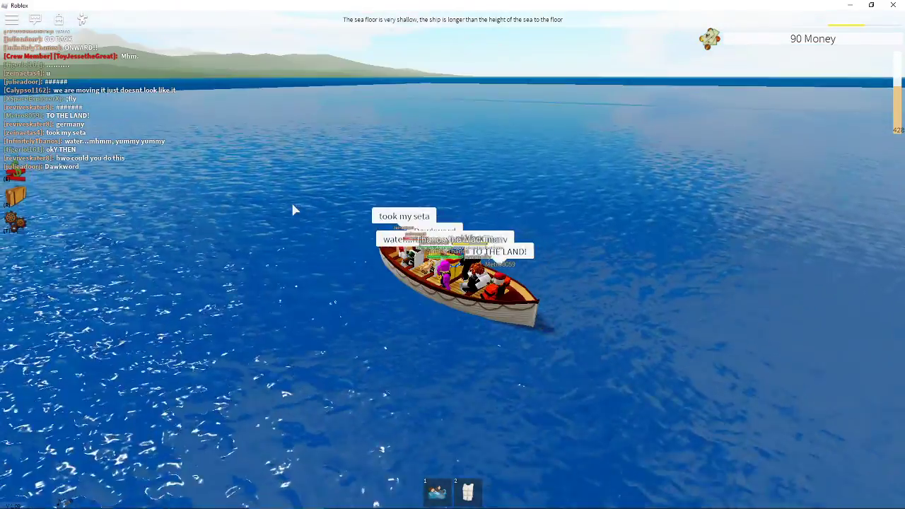
pyautogui.scroll(5, 295, 210)
pyautogui.moveTo(295, 210); pyautogui.dragTo(295, 177)
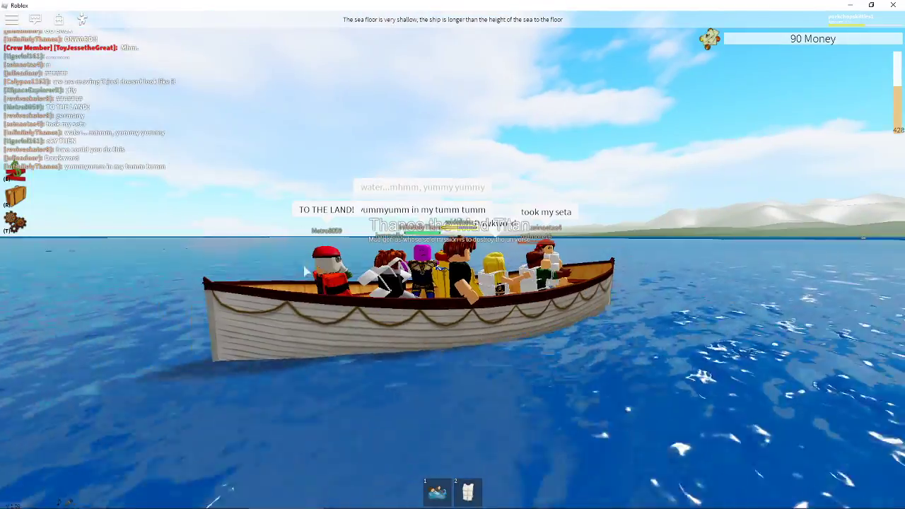
pyautogui.moveTo(452, 318); pyautogui.dragTo(395, 333)
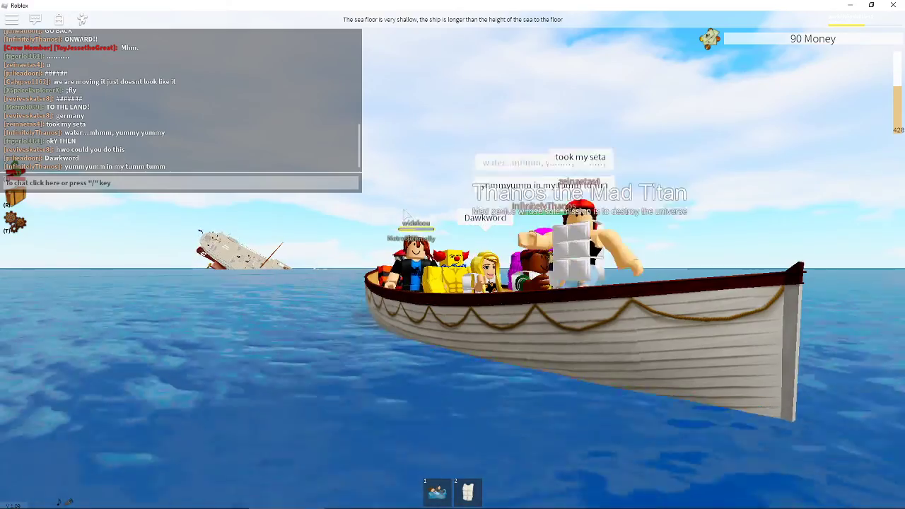
pyautogui.moveTo(456, 440); pyautogui.dragTo(385, 213)
pyautogui.scroll(-3, 386, 213)
pyautogui.scroll(5, 385, 214)
pyautogui.scroll(-3, 385, 214)
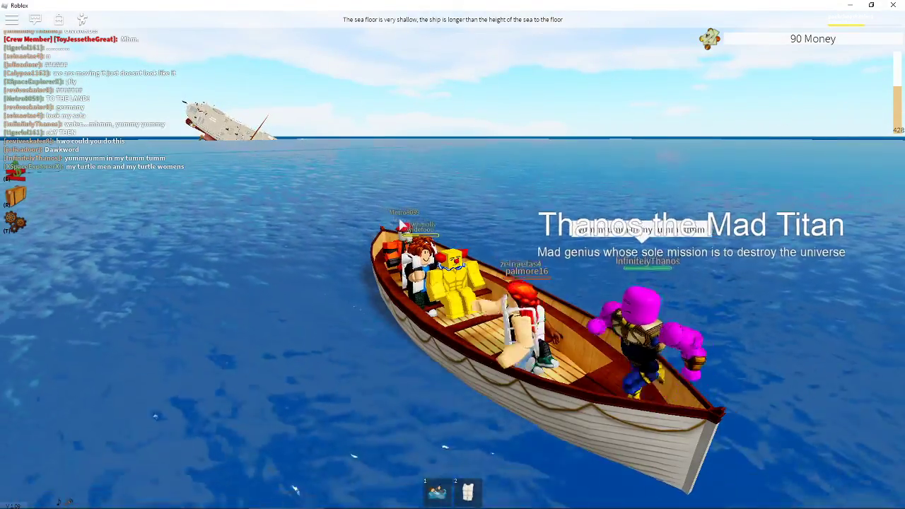
pyautogui.moveTo(553, 285); pyautogui.dragTo(549, 278)
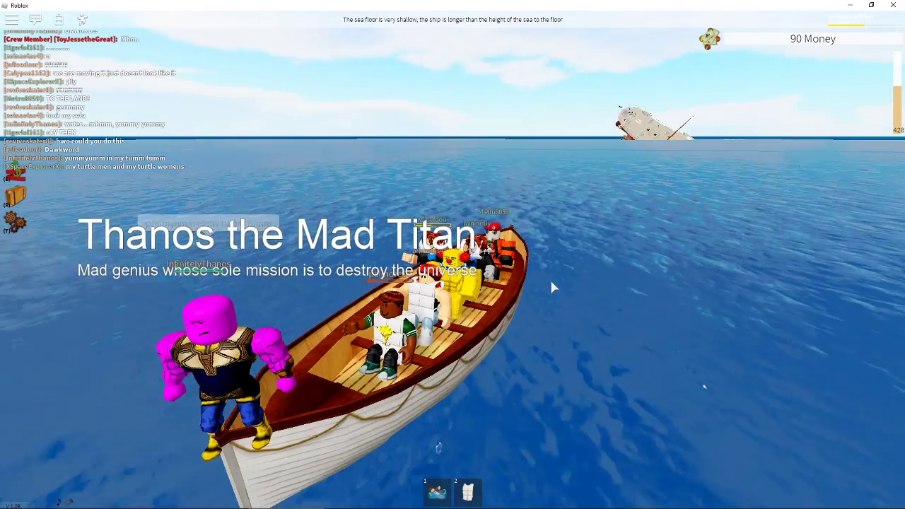
pyautogui.scroll(-3, 549, 277)
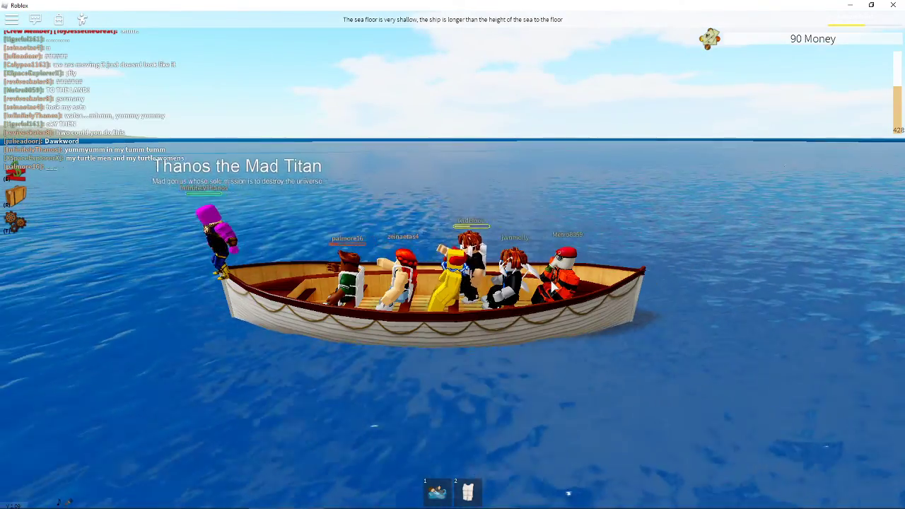